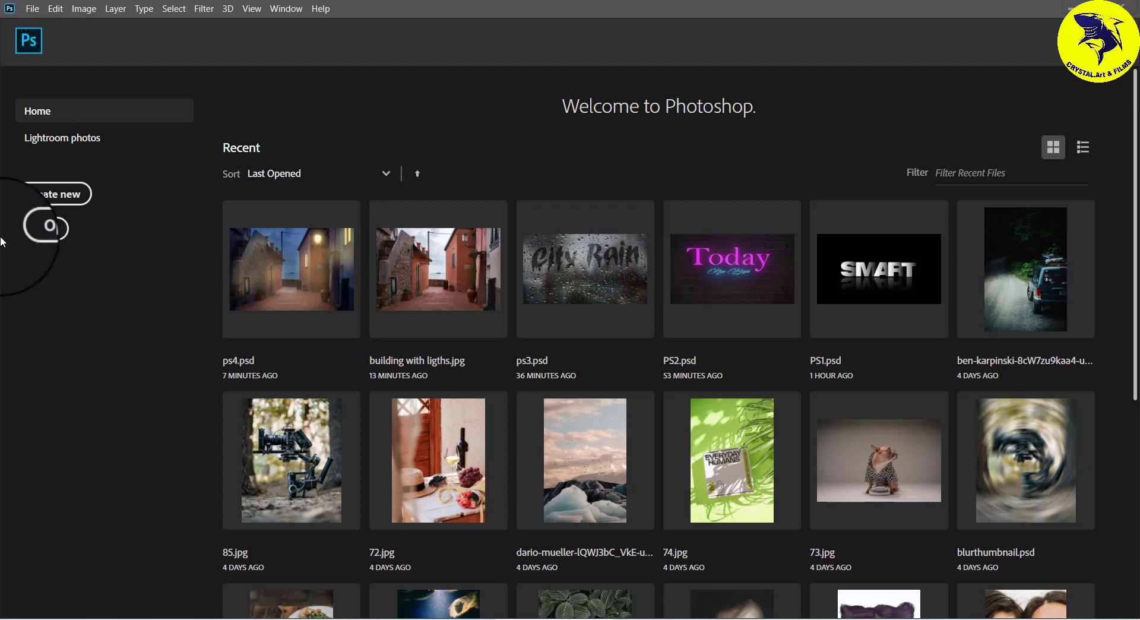
Step: Start a custom 1920×1080 px, 300 ppi document with Background Contents set to Black
{"action": "left_click", "coordinate": [65, 198]}
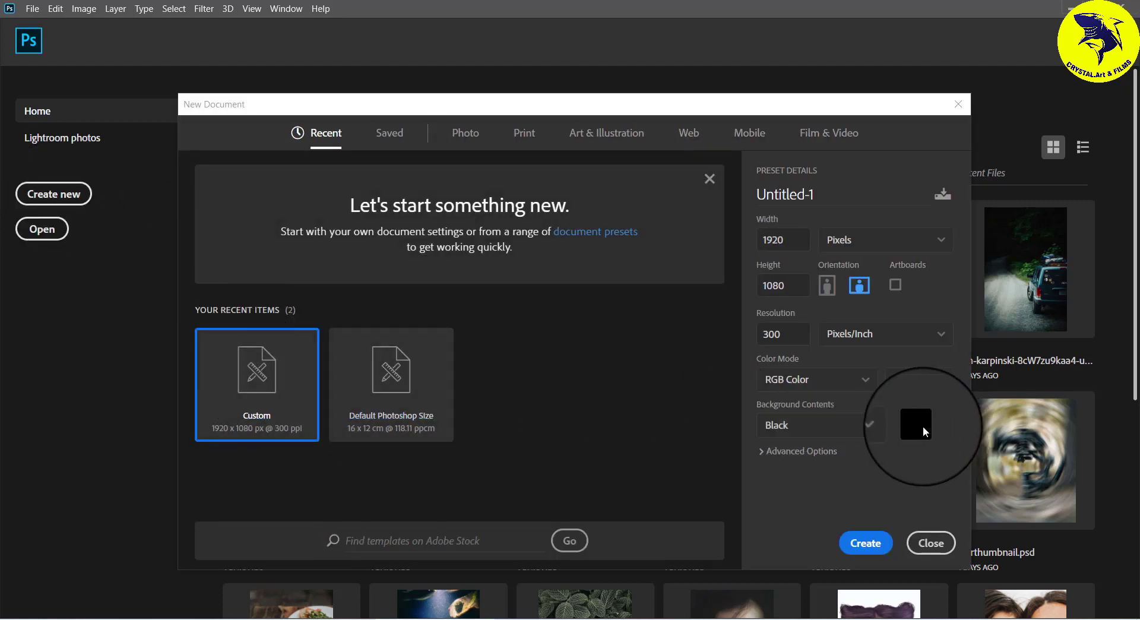
{"action": "left_click", "coordinate": [878, 426]}
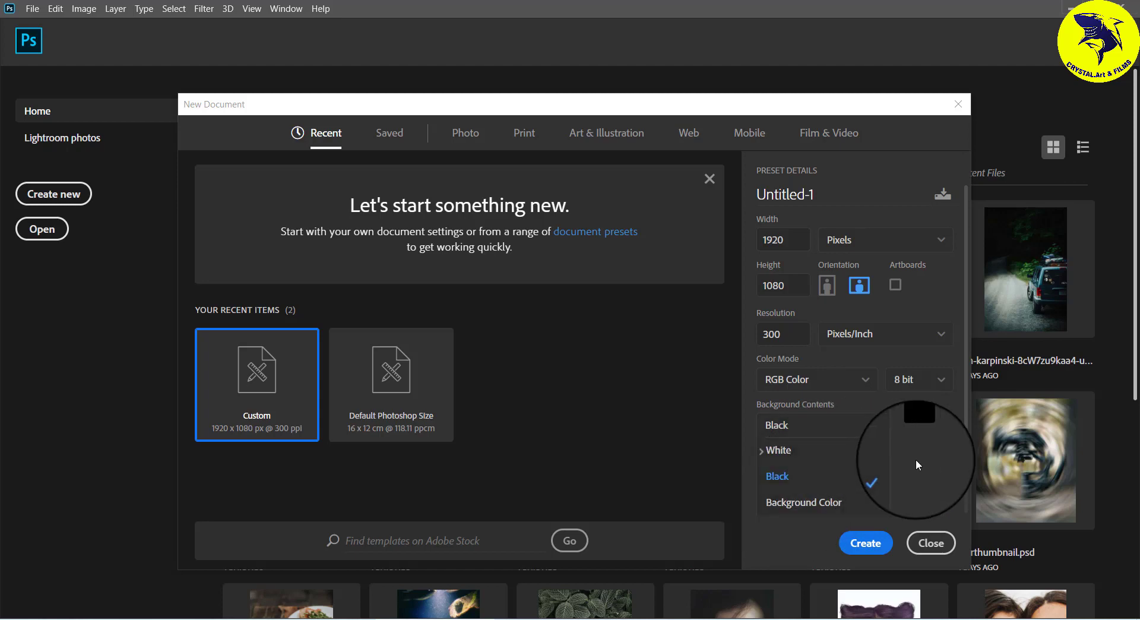
{"action": "left_click", "coordinate": [844, 476]}
Step: Create the document, unlock the background and delete the black Layer 0
{"action": "left_click", "coordinate": [865, 545]}
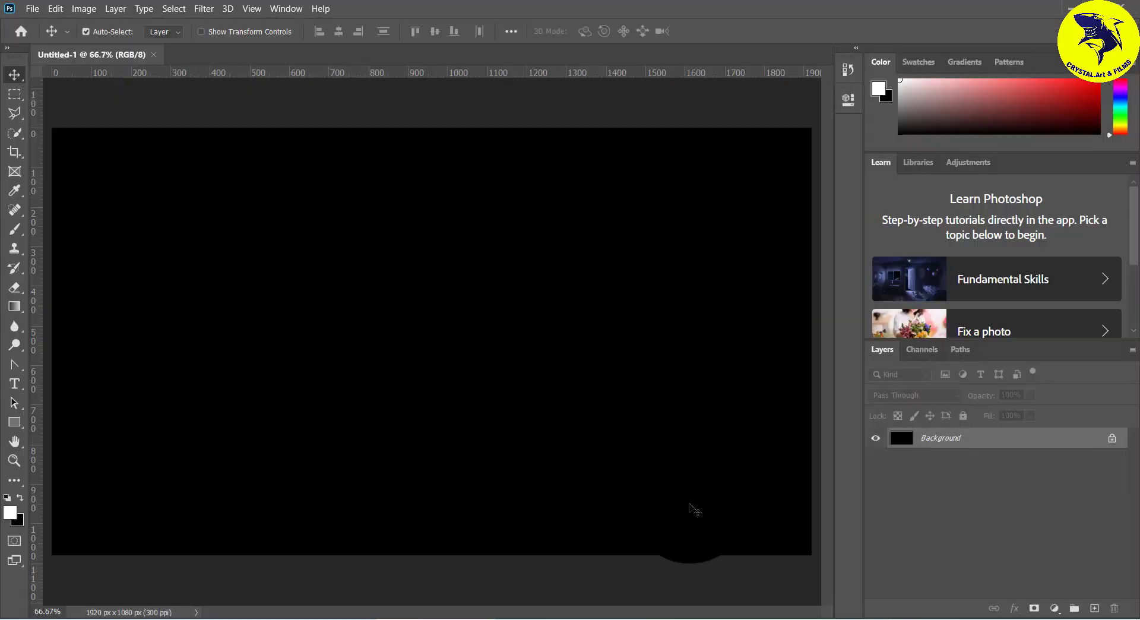
{"action": "left_click", "coordinate": [1113, 439]}
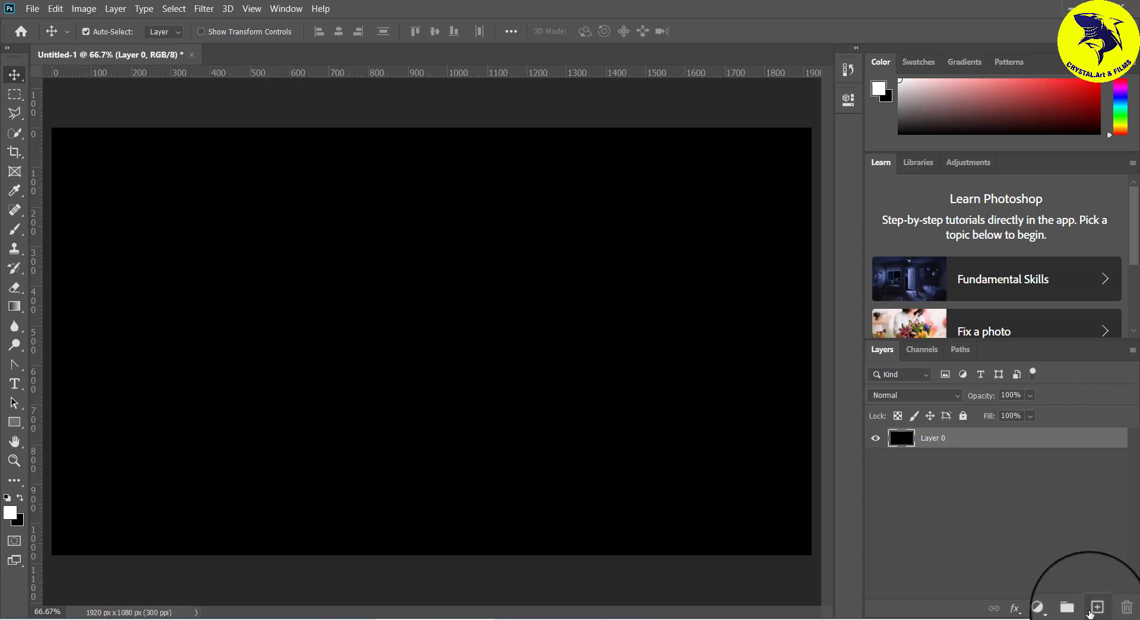
{"action": "left_click", "coordinate": [1011, 465]}
{"action": "key", "text": "Delete"}
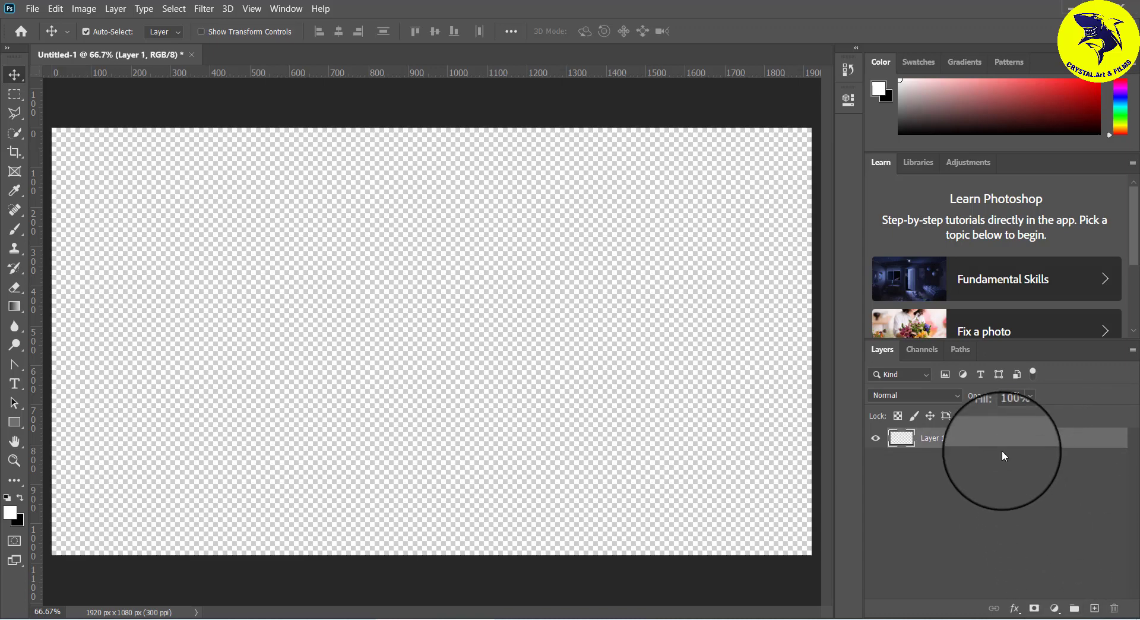
Step: Fill the empty layer with dark gray #393939 chosen as the foreground colour
{"action": "left_click", "coordinate": [12, 512]}
{"action": "left_click_drag", "start_coordinate": [430, 209], "coordinate": [358, 280]}
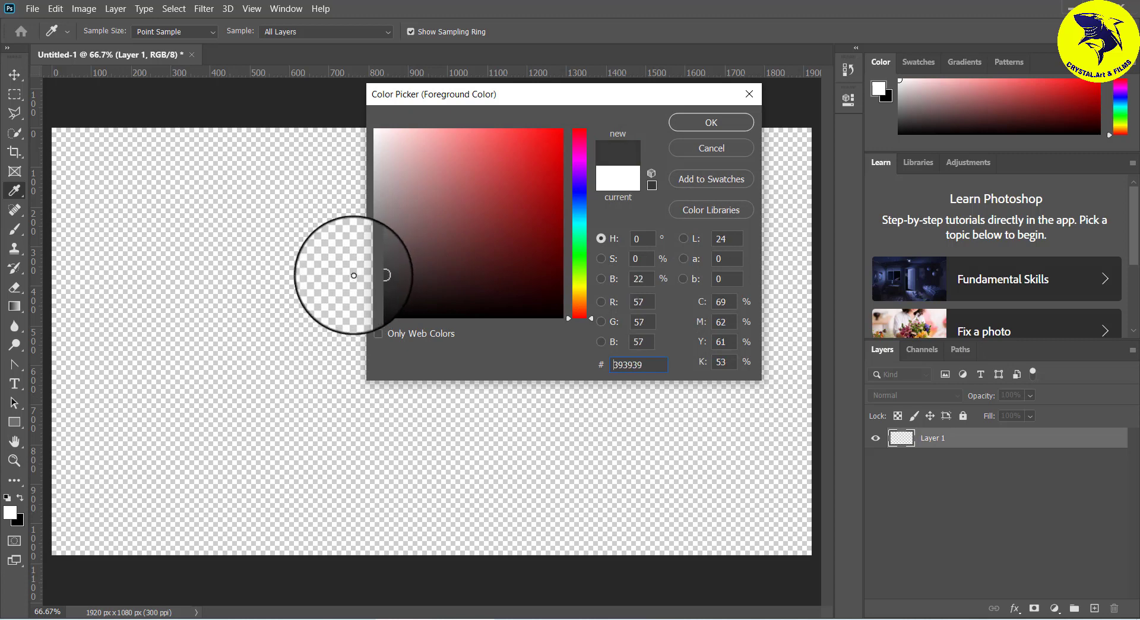
{"action": "left_click", "coordinate": [712, 122]}
{"action": "left_click_drag", "start_coordinate": [119, 446], "coordinate": [139, 471]}
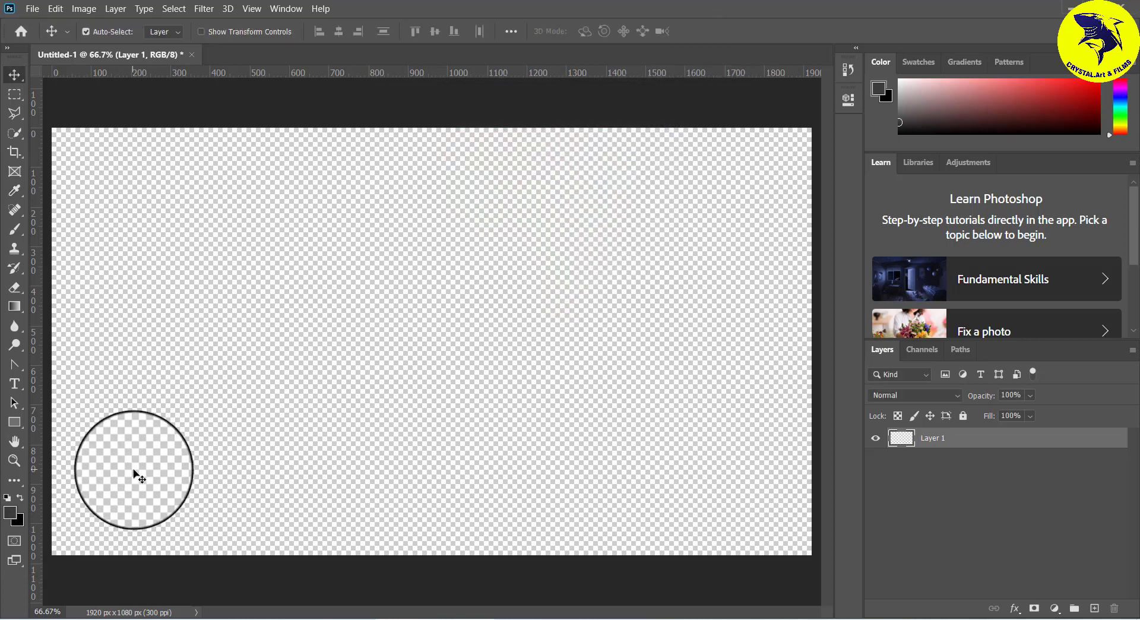
{"action": "key", "text": "alt+BackSpace"}
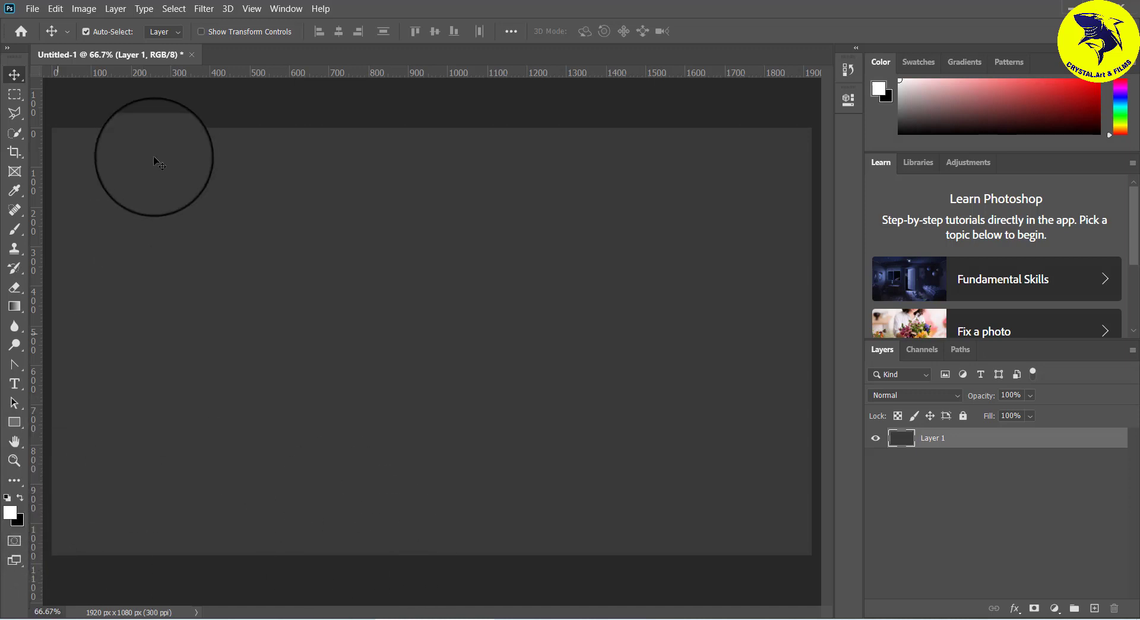
Step: Add a black Forte 72 pt text layer reading BEAUTY near the canvas centre and select the word
{"action": "left_click", "coordinate": [14, 384]}
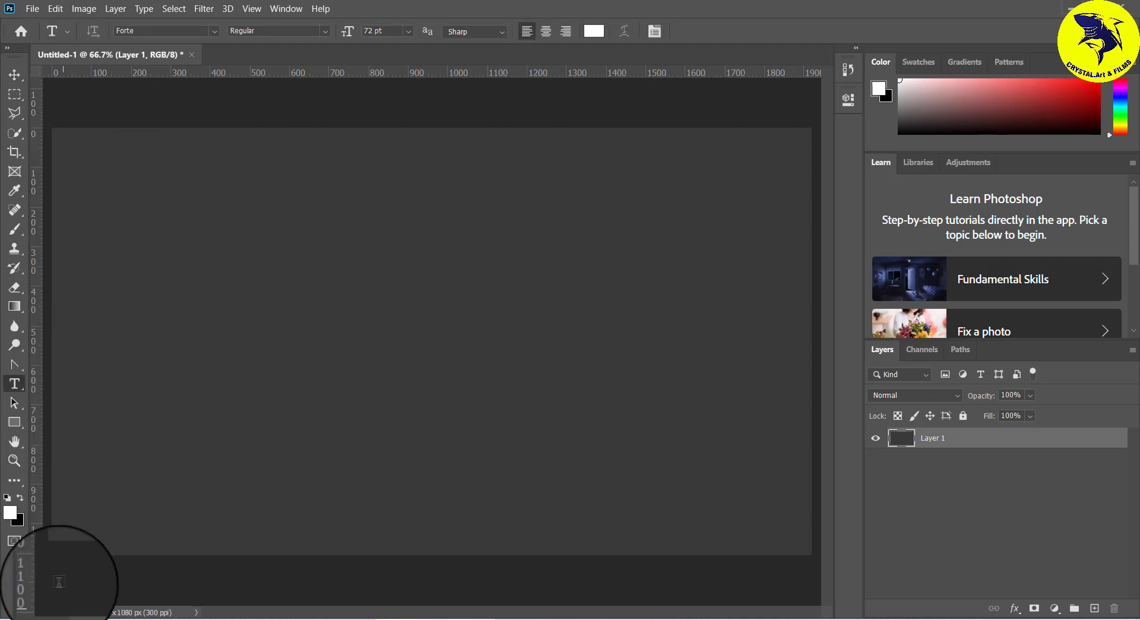
{"action": "left_click", "coordinate": [20, 497]}
{"action": "left_click", "coordinate": [323, 338]}
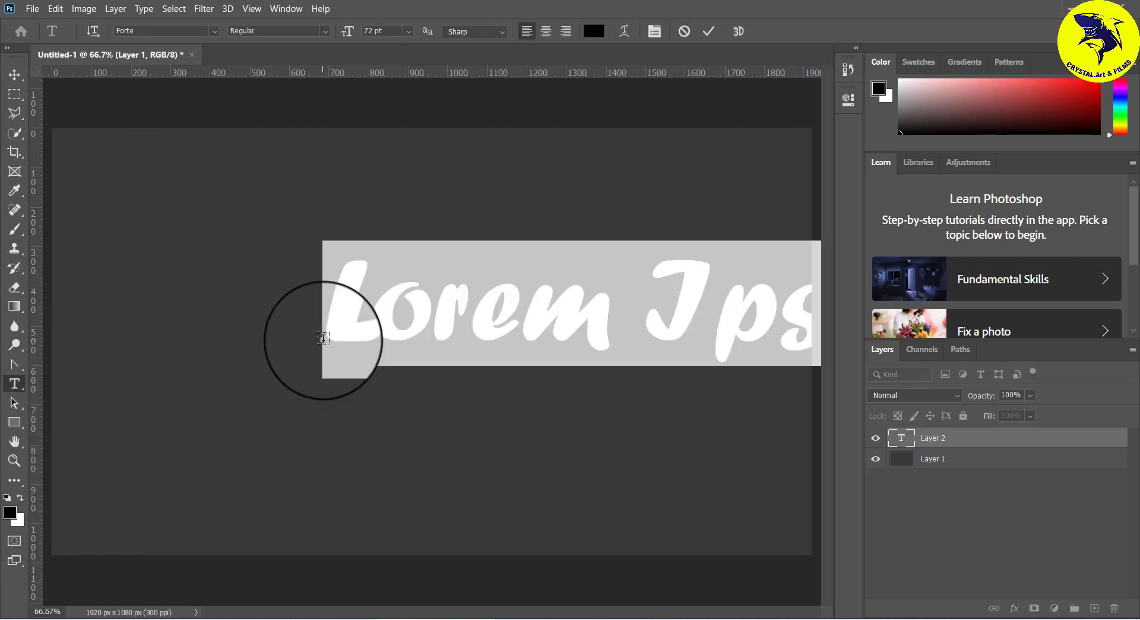
{"action": "type", "text": "B"}
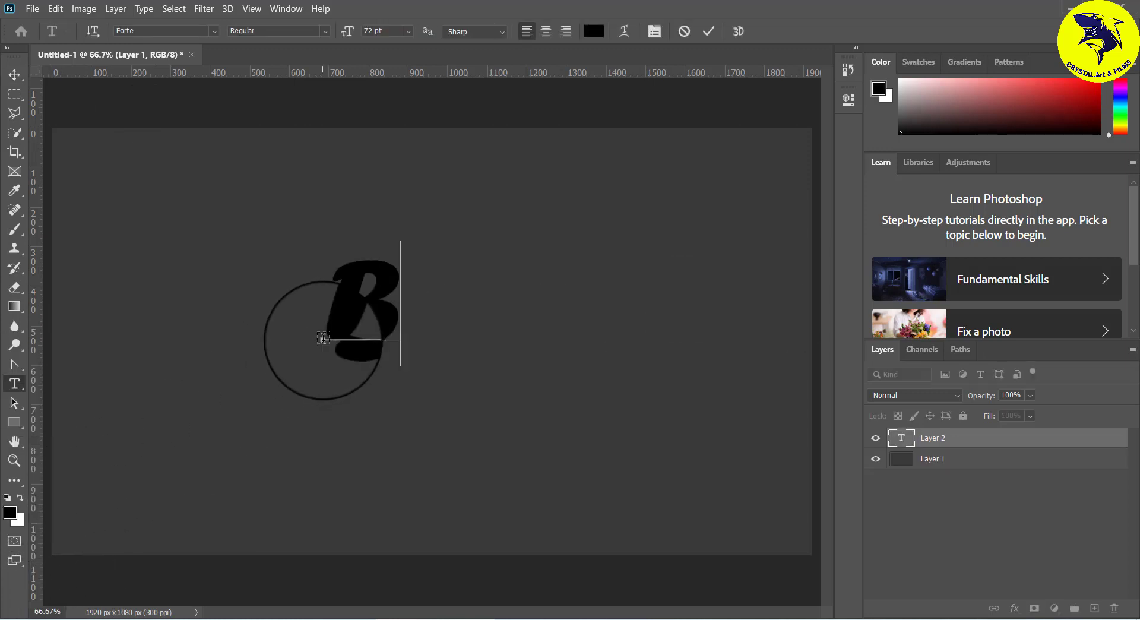
{"action": "type", "text": "eauty"}
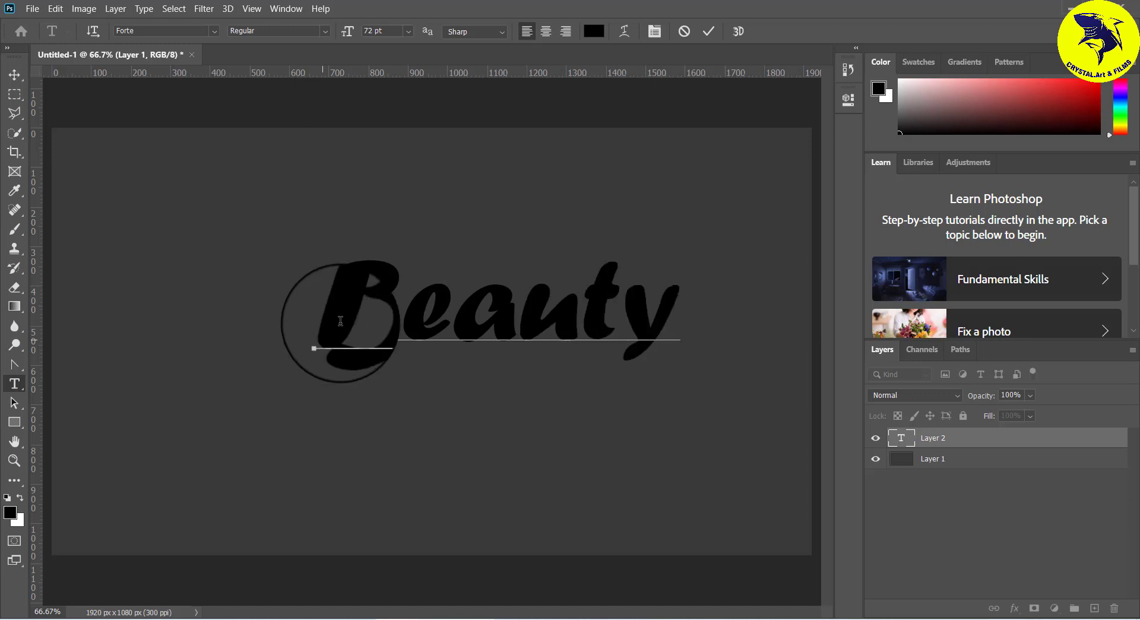
{"action": "double_click", "coordinate": [337, 304]}
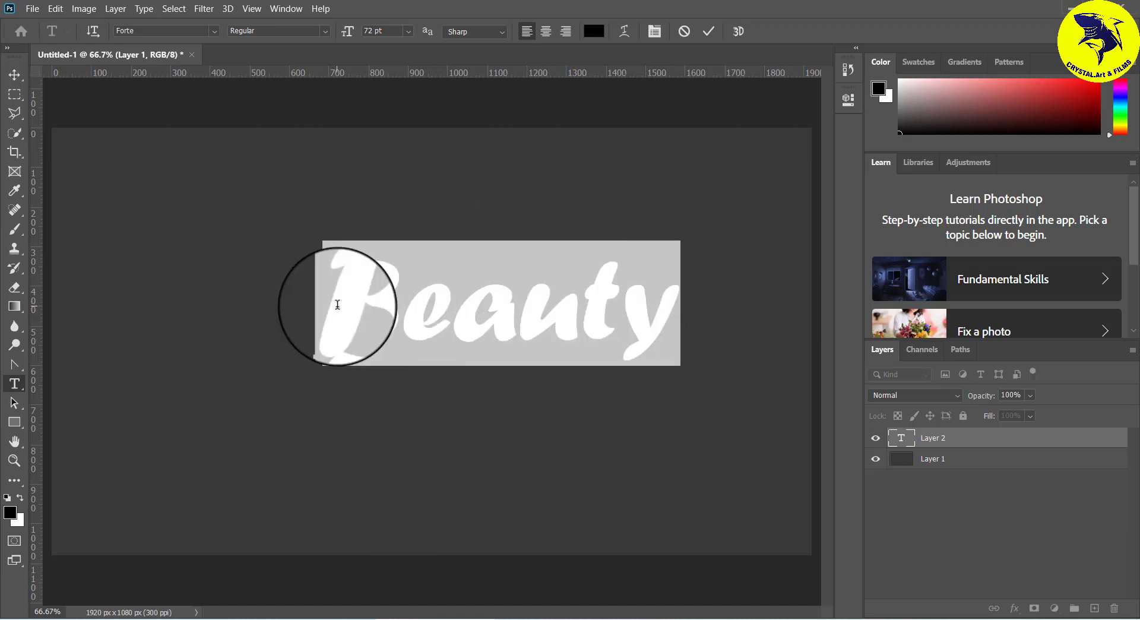
{"action": "type", "text": "Be"}
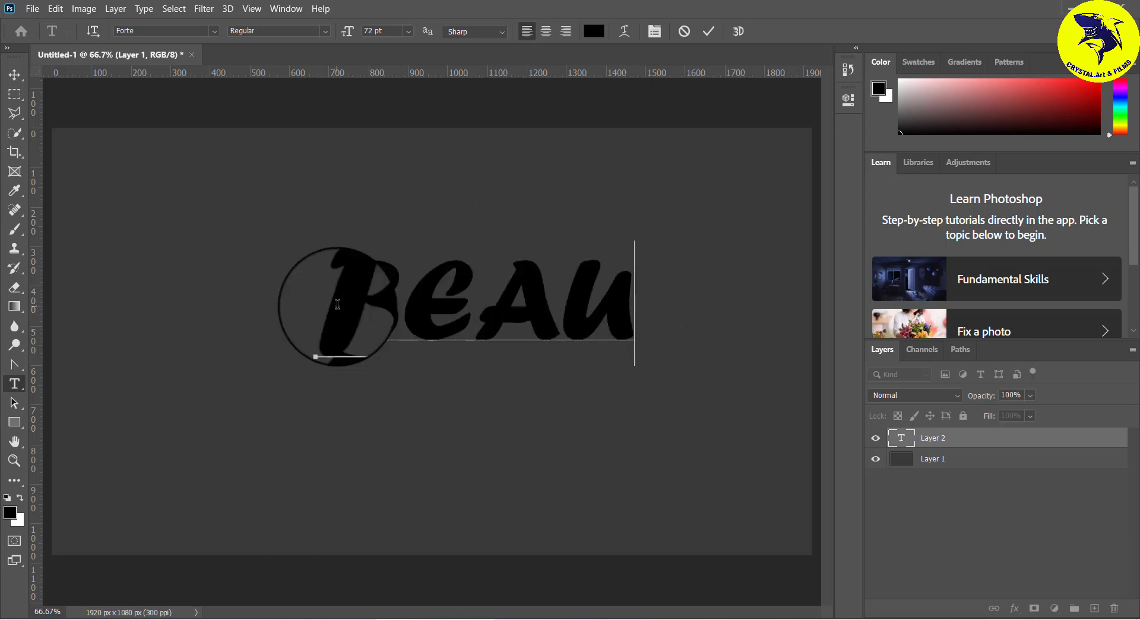
{"action": "type", "text": "ty"}
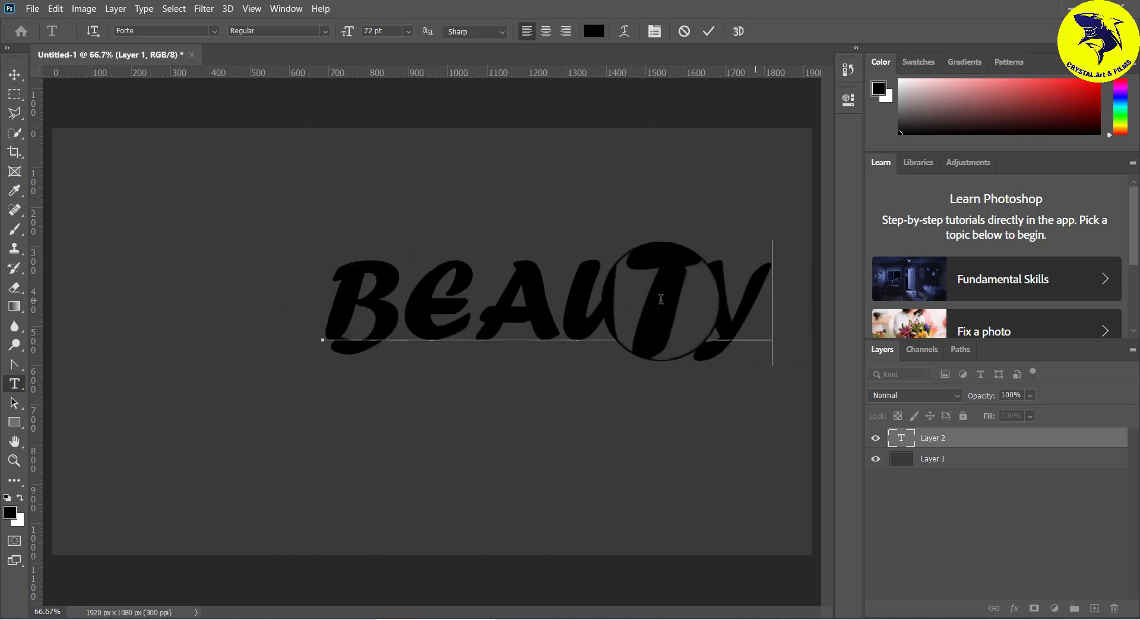
{"action": "left_click_drag", "start_coordinate": [770, 303], "coordinate": [473, 305]}
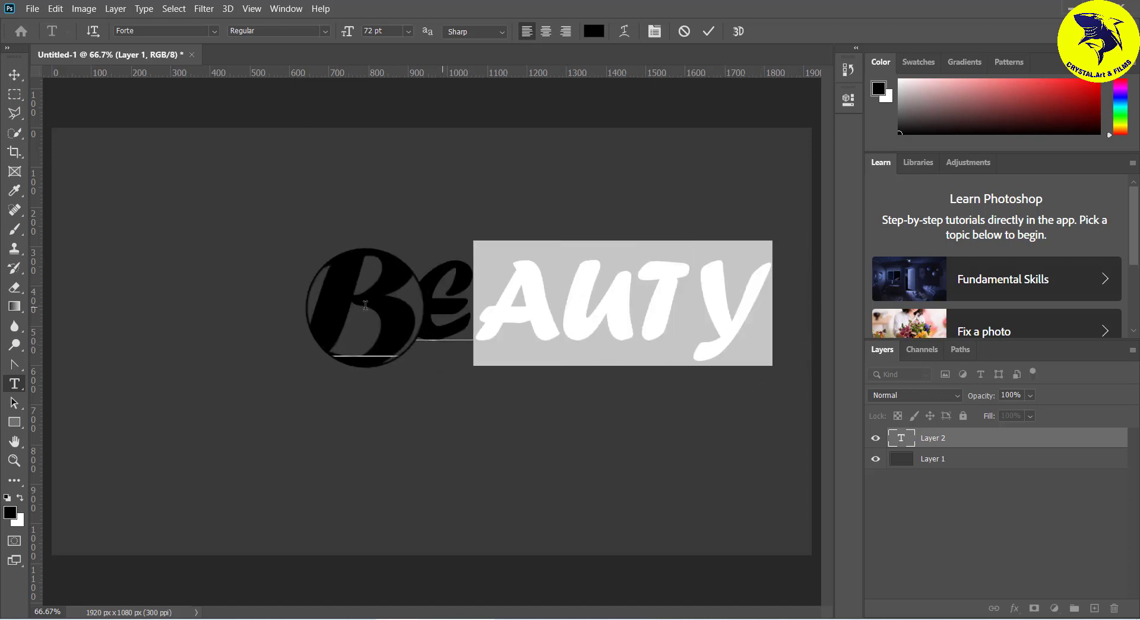
{"action": "left_click_drag", "start_coordinate": [365, 306], "coordinate": [324, 306]}
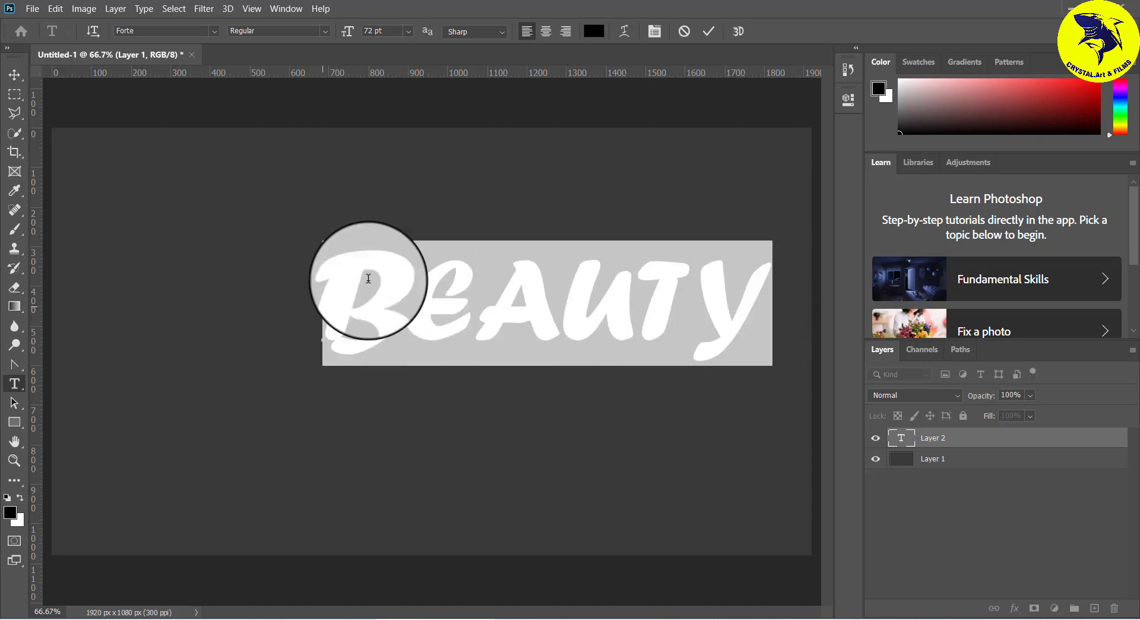
Step: Browse and preview fonts in the font list for the BEAUTY title
{"action": "left_click", "coordinate": [215, 33]}
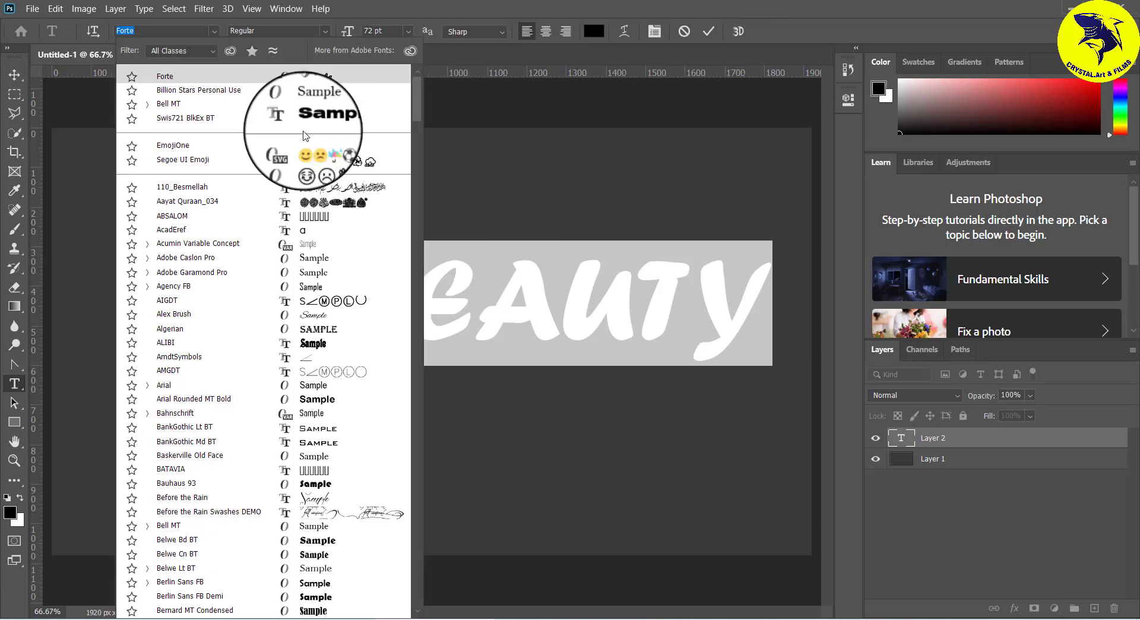
{"action": "scroll", "coordinate": [351, 415], "scroll_direction": "down", "scroll_amount": 2}
{"action": "scroll", "coordinate": [303, 409], "scroll_direction": "down", "scroll_amount": 3}
{"action": "key", "text": "Down"}
{"action": "key", "text": "Down"}
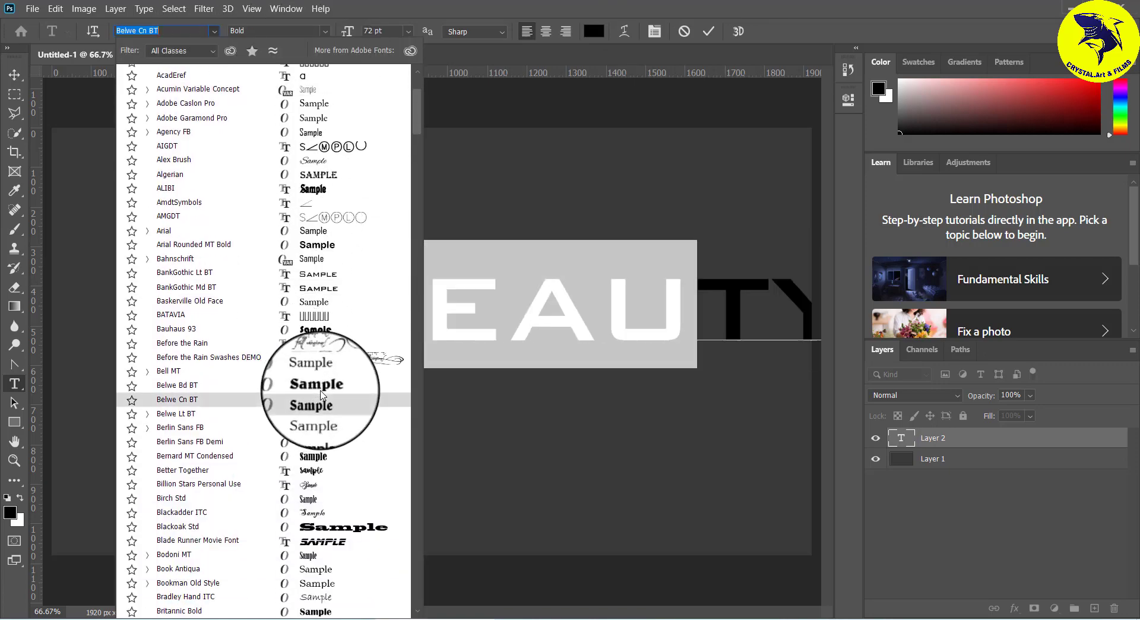
{"action": "key", "text": "Down"}
{"action": "key", "text": "Down"}
{"action": "key", "text": "Down"}
{"action": "key", "text": "Down"}
{"action": "key", "text": "Down"}
{"action": "key", "text": "Down"}
{"action": "key", "text": "Down"}
{"action": "key", "text": "Down"}
{"action": "key", "text": "Down"}
{"action": "key", "text": "Down"}
{"action": "key", "text": "Down"}
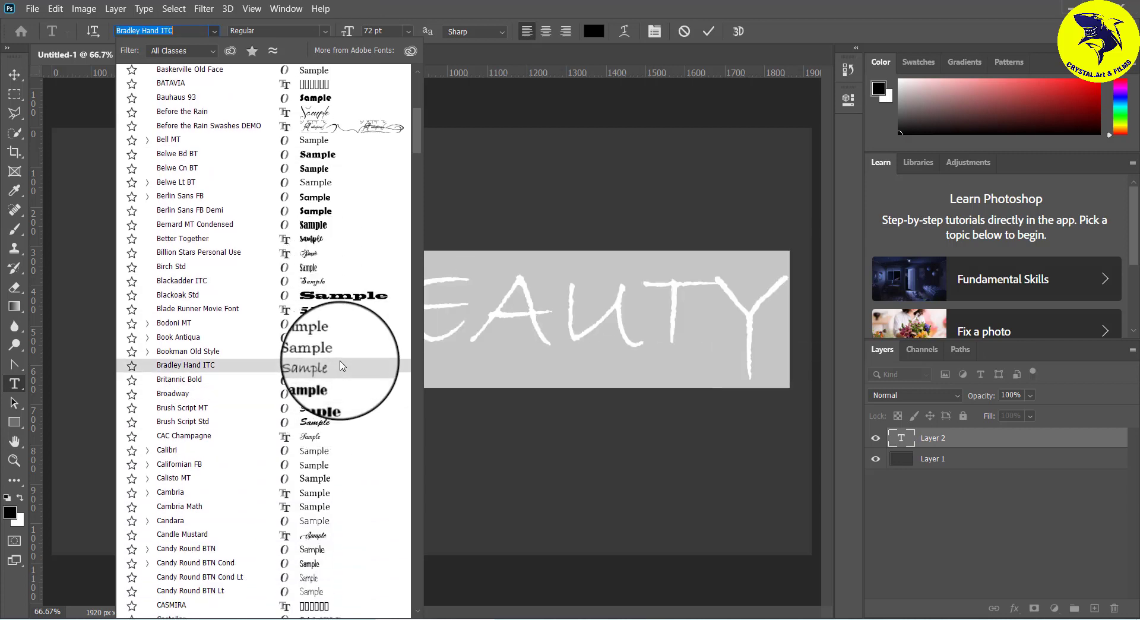
{"action": "key", "text": "Down"}
{"action": "scroll", "coordinate": [342, 364], "scroll_direction": "down", "scroll_amount": 3}
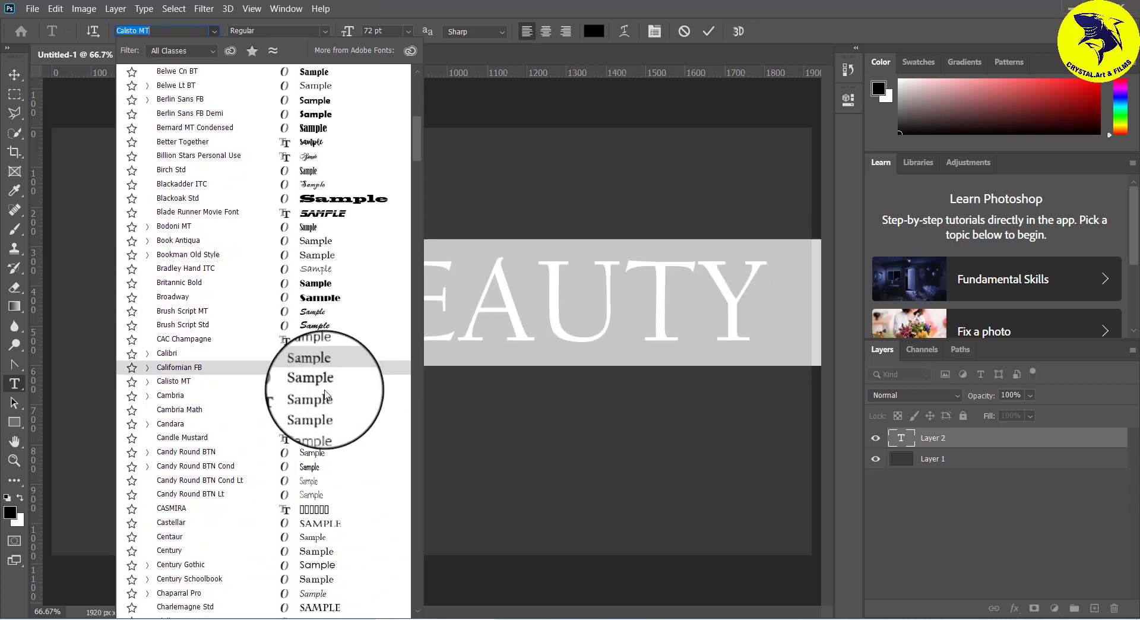
{"action": "scroll", "coordinate": [326, 402], "scroll_direction": "down", "scroll_amount": 3}
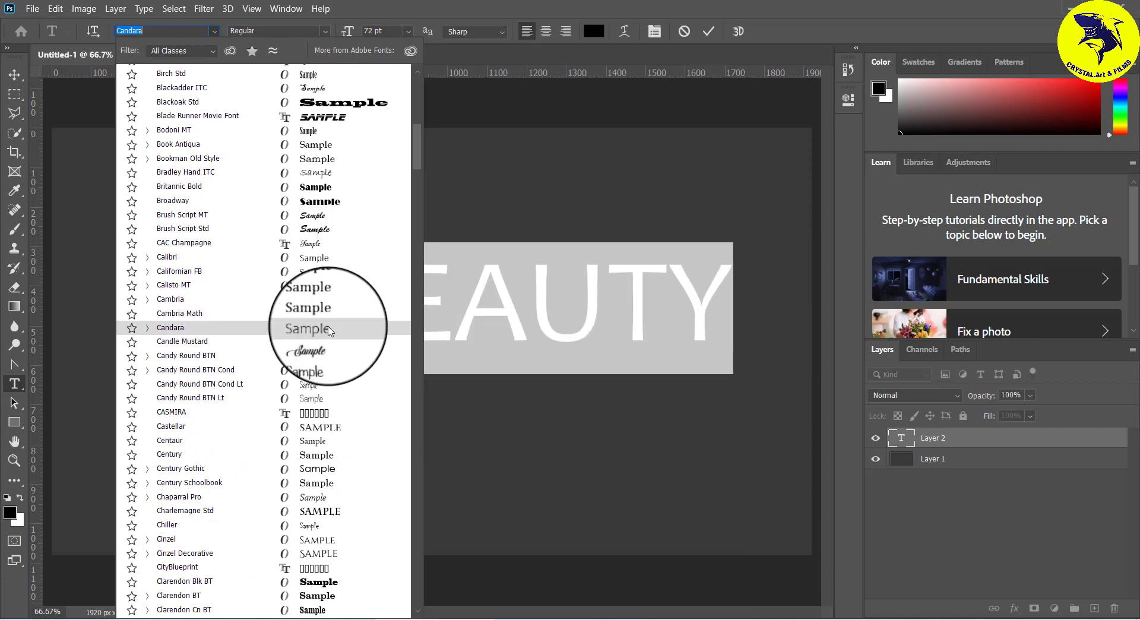
{"action": "scroll", "coordinate": [330, 321], "scroll_direction": "down", "scroll_amount": 2}
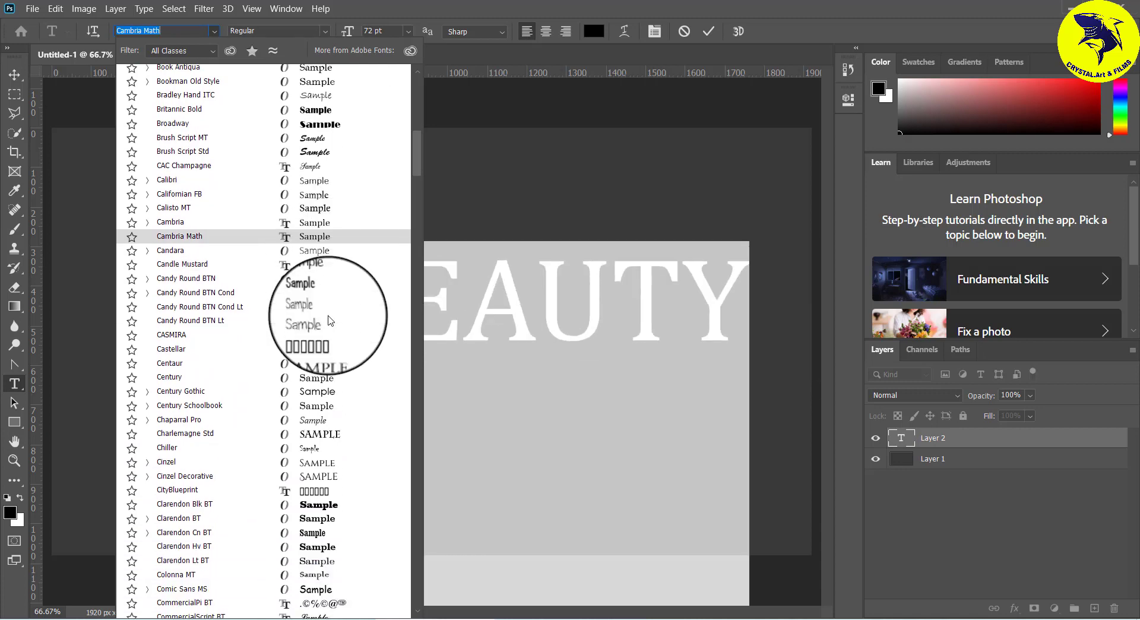
{"action": "scroll", "coordinate": [319, 372], "scroll_direction": "down", "scroll_amount": 1}
{"action": "scroll", "coordinate": [319, 373], "scroll_direction": "down", "scroll_amount": 3}
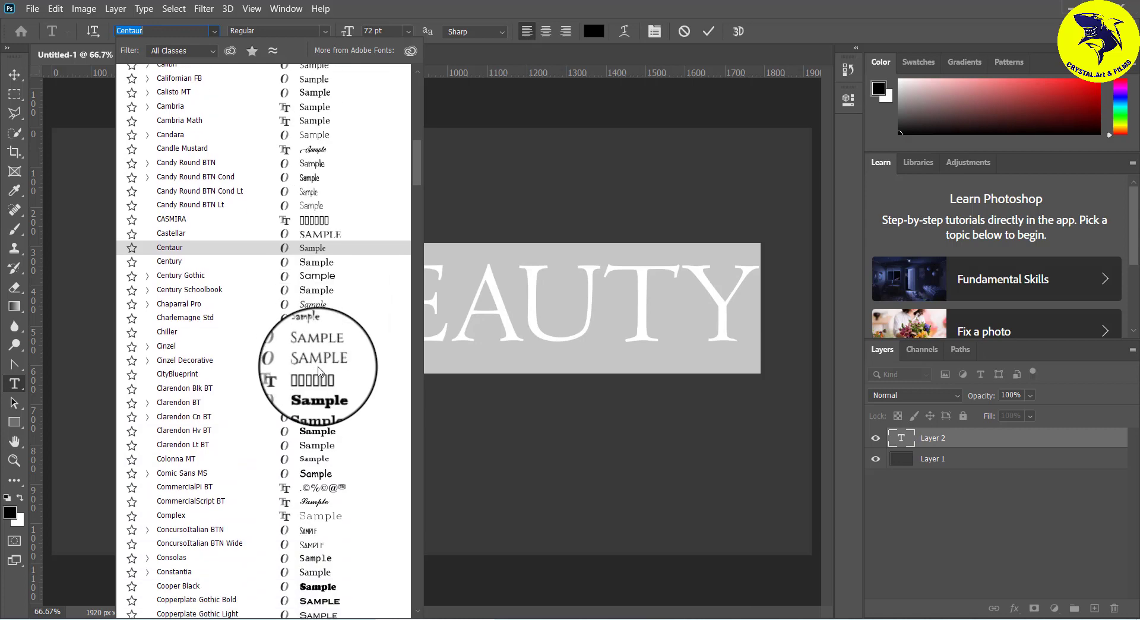
{"action": "left_click", "coordinate": [331, 308]}
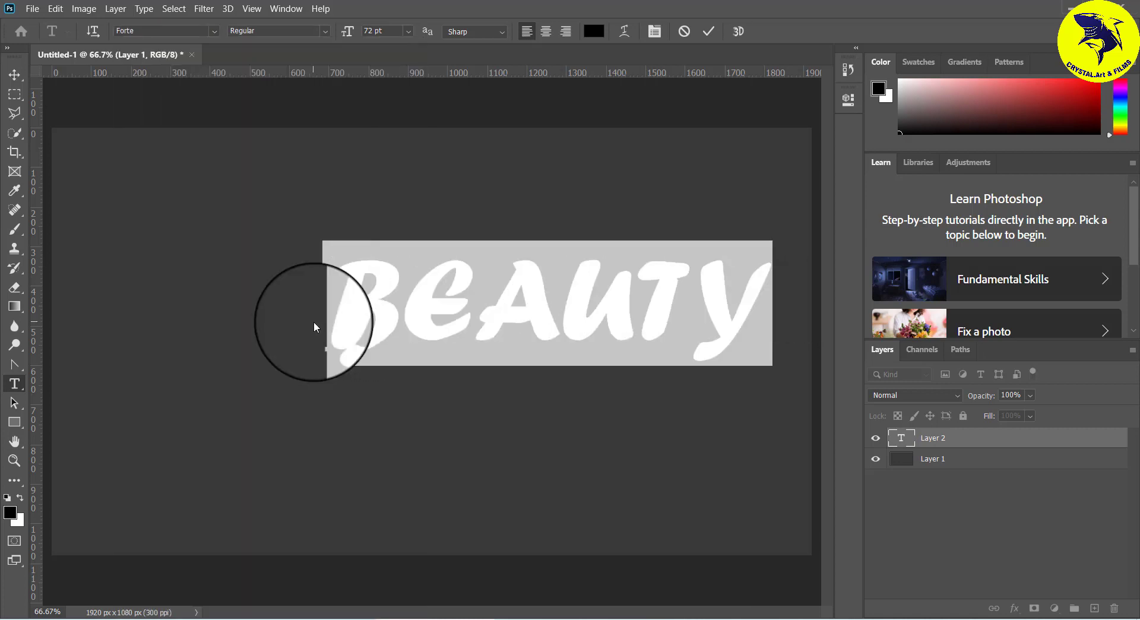
Step: Apply BankGothic Md BT at 80 pt to the BEAUTY title
{"action": "left_click", "coordinate": [214, 32]}
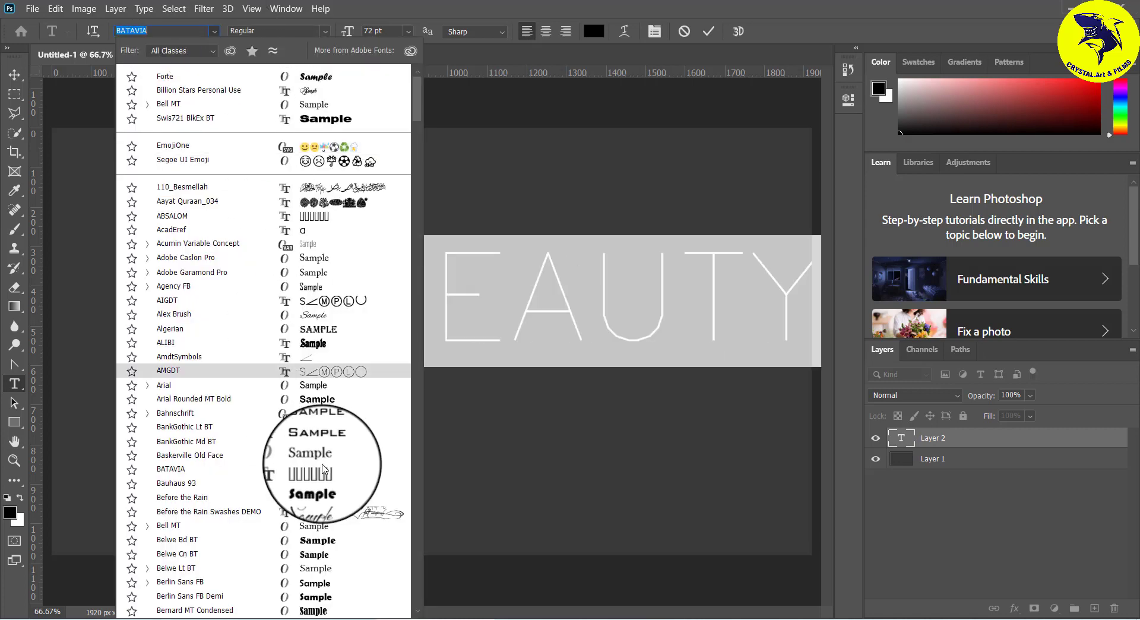
{"action": "scroll", "coordinate": [331, 452], "scroll_direction": "down", "scroll_amount": 2}
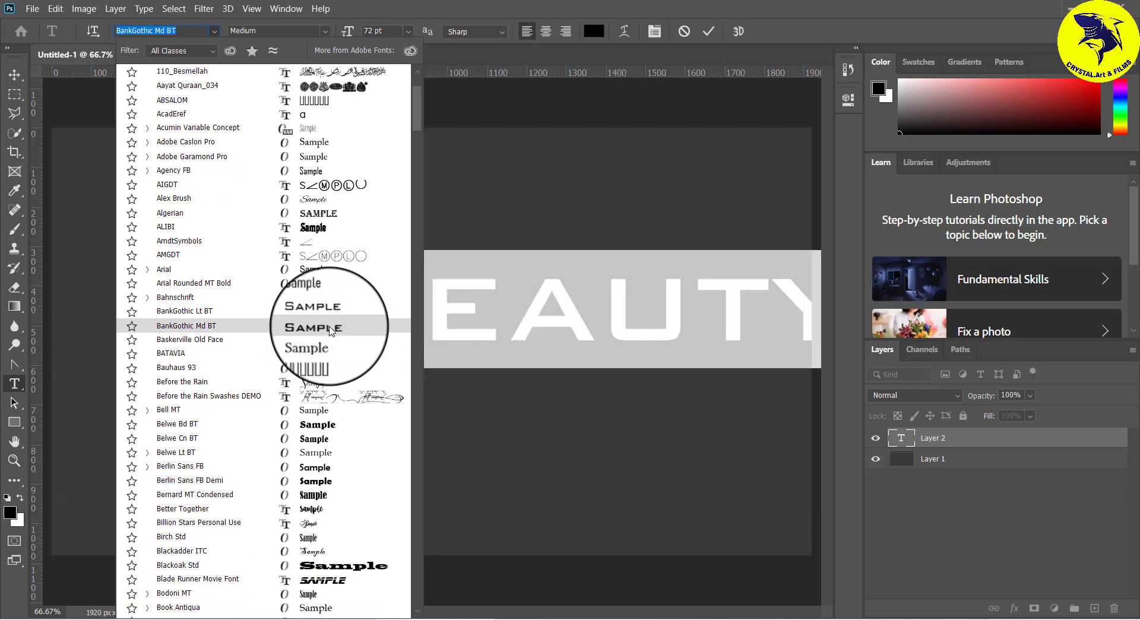
{"action": "left_click", "coordinate": [331, 327]}
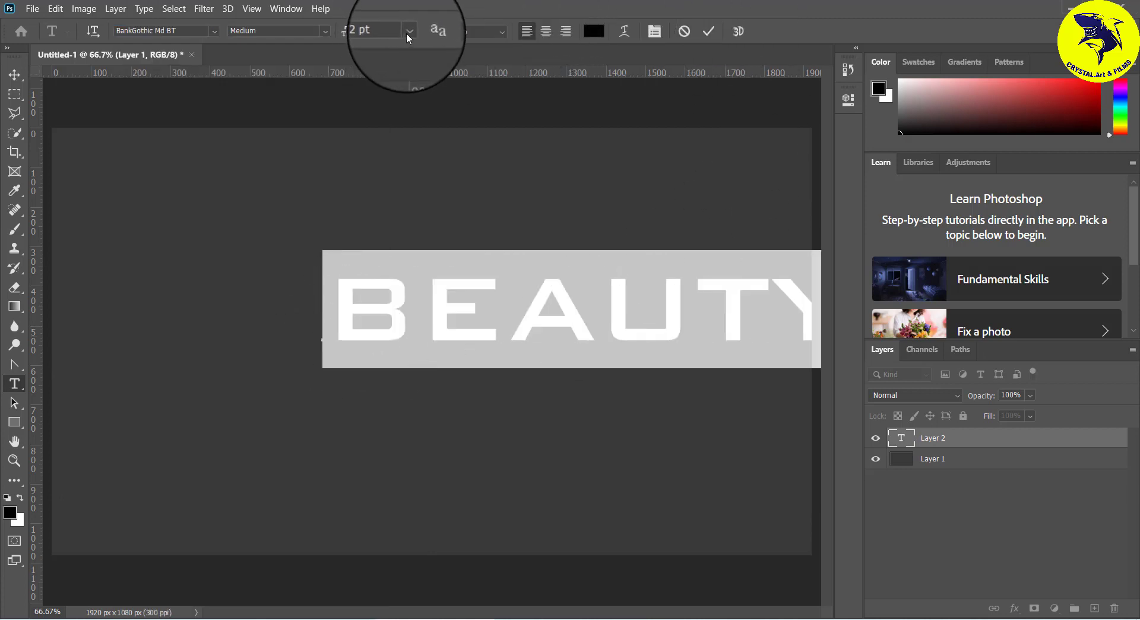
{"action": "left_click", "coordinate": [374, 30]}
{"action": "type", "text": "80"}
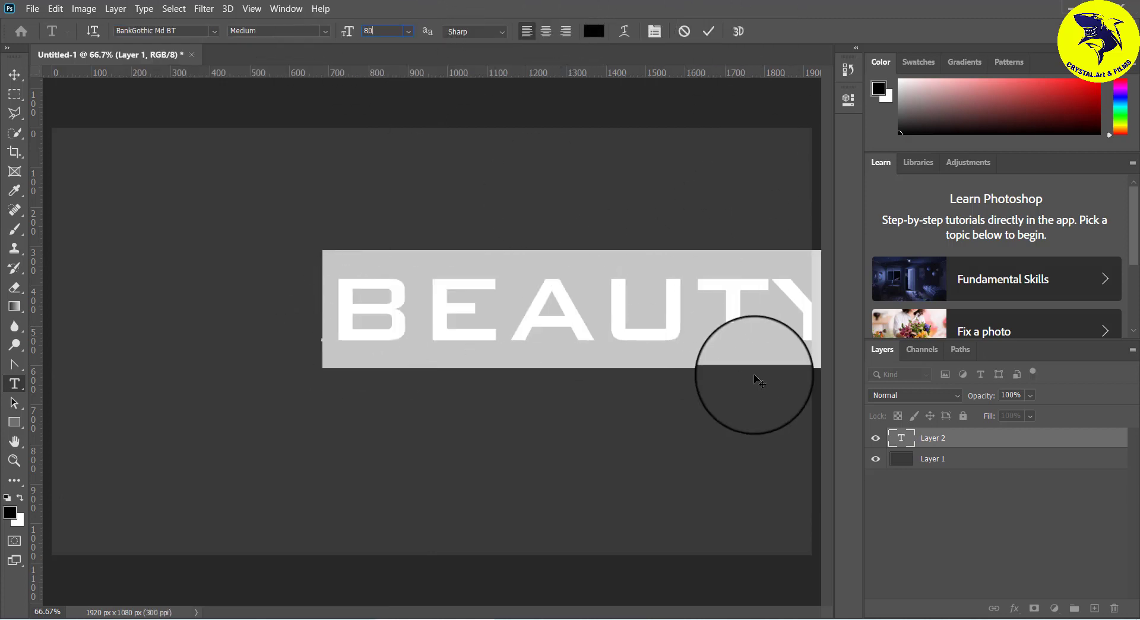
{"action": "key", "text": "Return"}
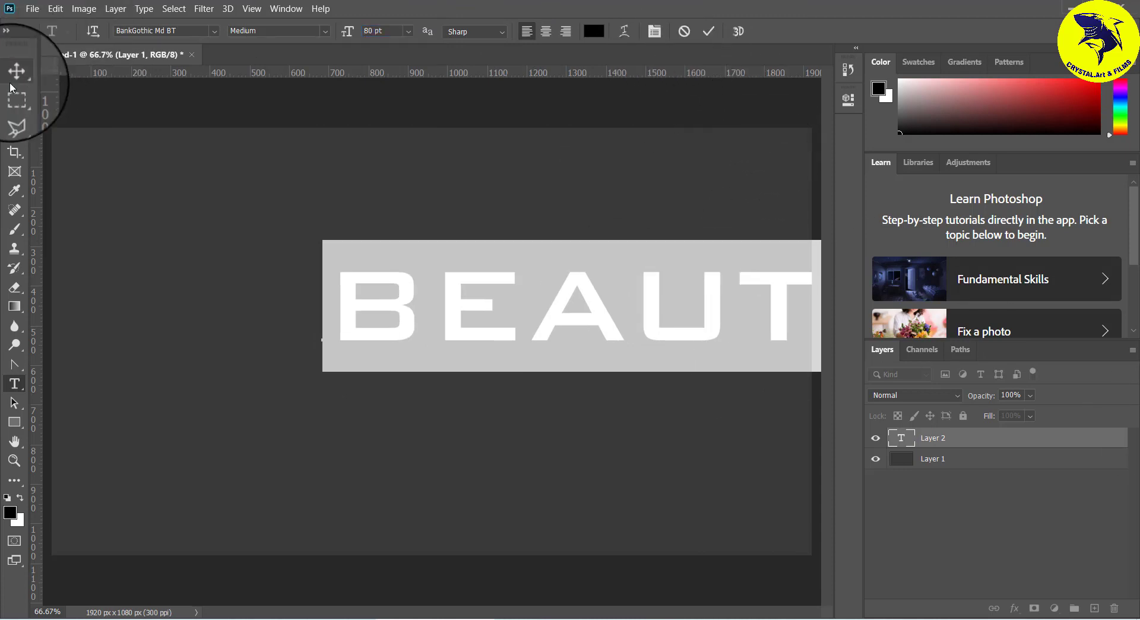
Step: Align BEAUTY with Layer 1 using horizontal and vertical centre alignment
{"action": "left_click", "coordinate": [14, 74]}
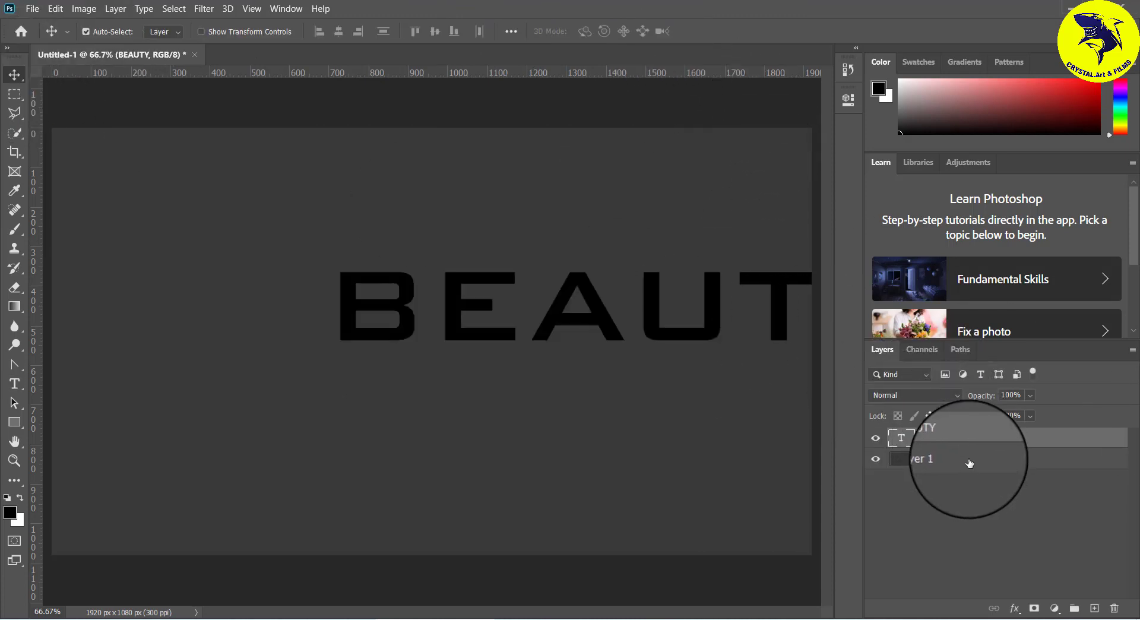
{"action": "left_click", "coordinate": [969, 462], "text": "shift"}
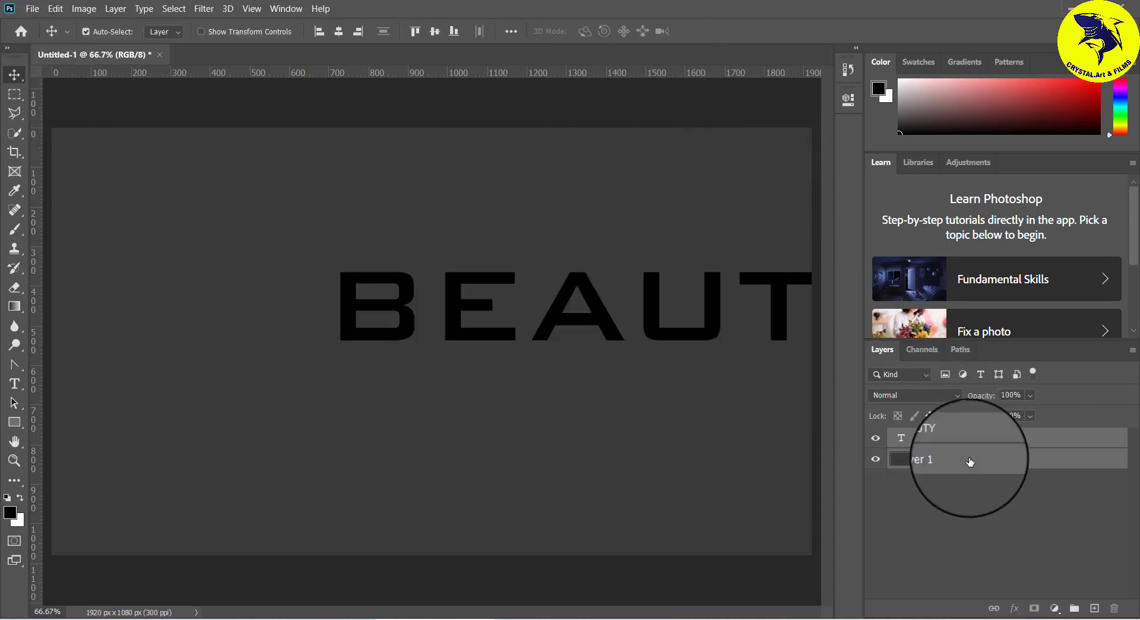
{"action": "left_click", "coordinate": [338, 33]}
{"action": "left_click", "coordinate": [438, 33]}
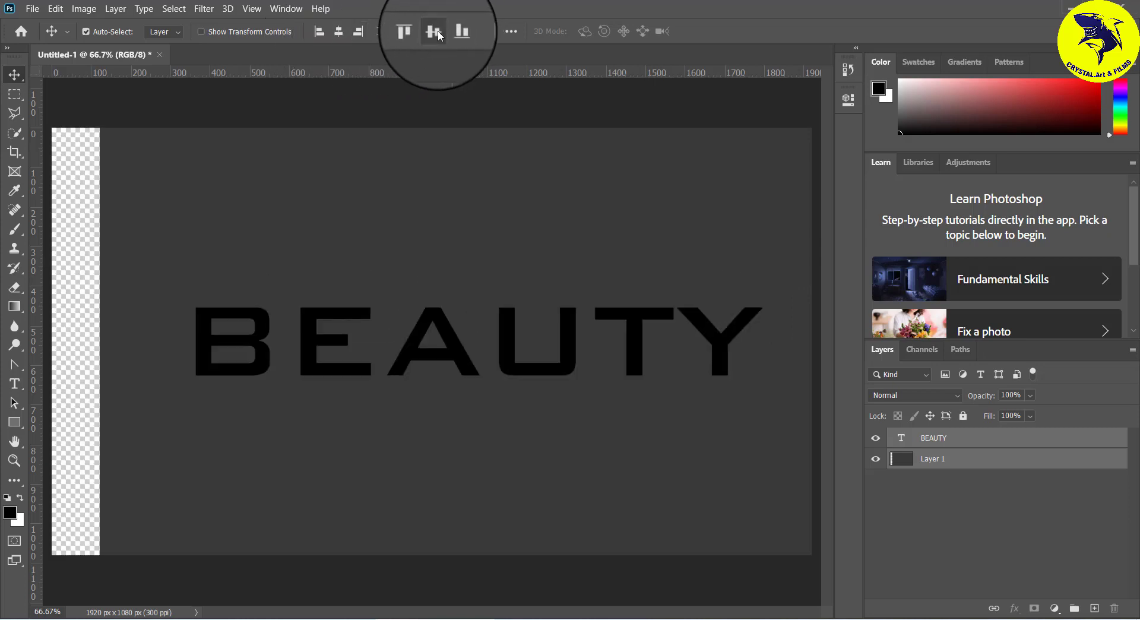
{"action": "mouse_move", "coordinate": [574, 305]}
{"action": "left_mouse_down"}
{"action": "mouse_move", "coordinate": [489, 262]}
{"action": "mouse_move", "coordinate": [527, 262]}
{"action": "left_mouse_up"}
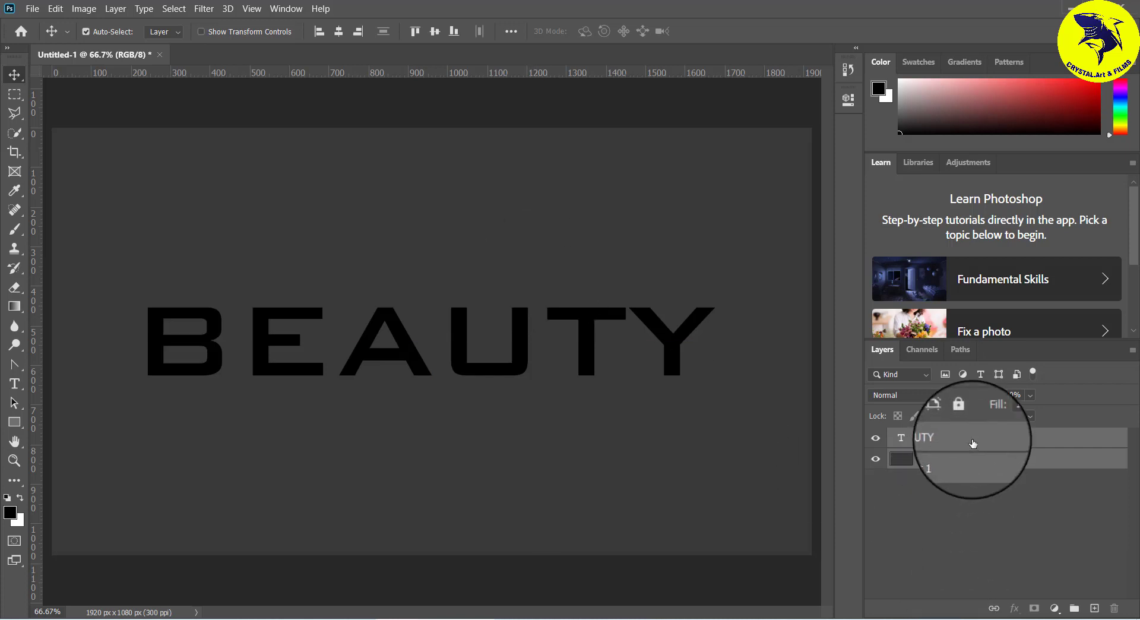
Step: Reselect Layer 1 alone and select the entire canvas
{"action": "left_click", "coordinate": [958, 518]}
{"action": "left_click", "coordinate": [958, 461]}
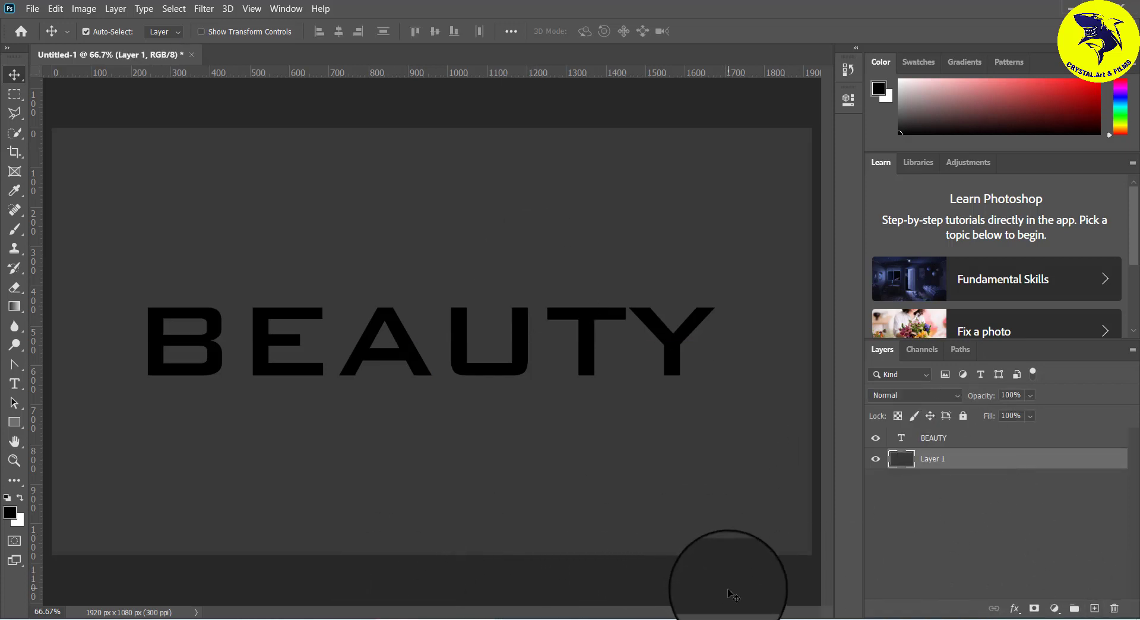
{"action": "key", "text": "ctrl+a"}
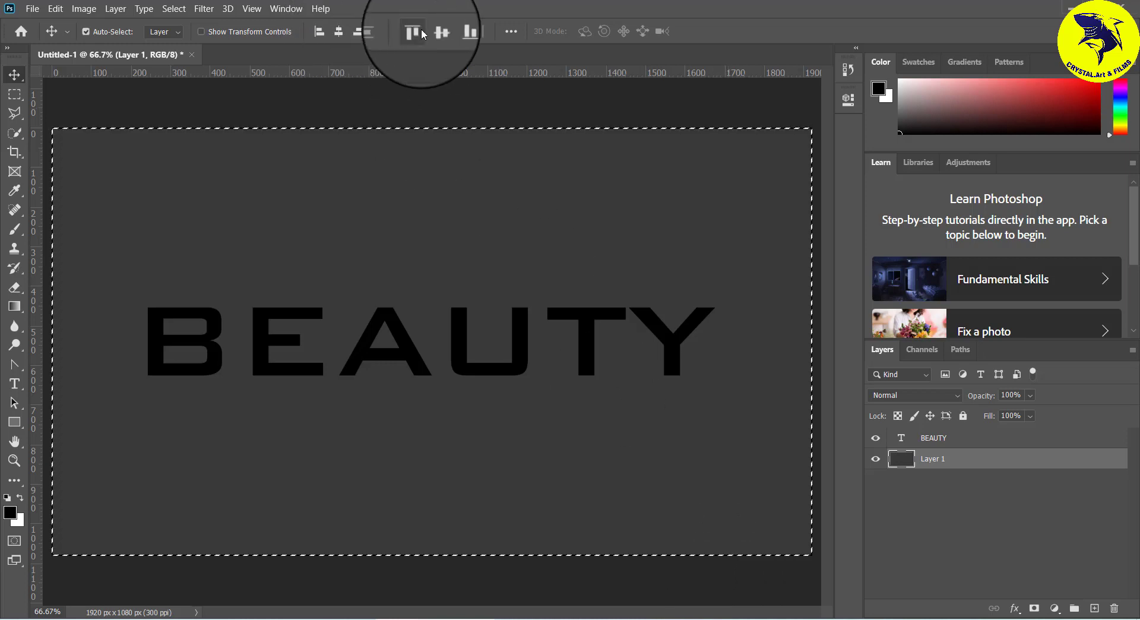
{"action": "key", "text": "ctrl"}
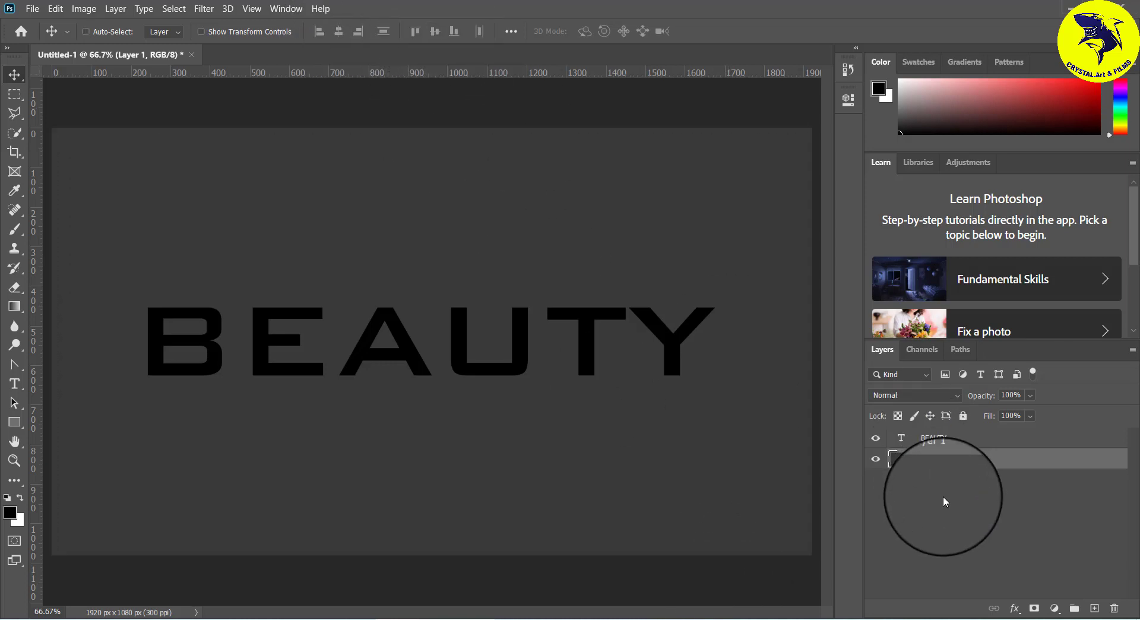
Step: Hide BEAUTY copy 2 and load the original BEAUTY layer's letter shapes as a selection
{"action": "left_click", "coordinate": [945, 439]}
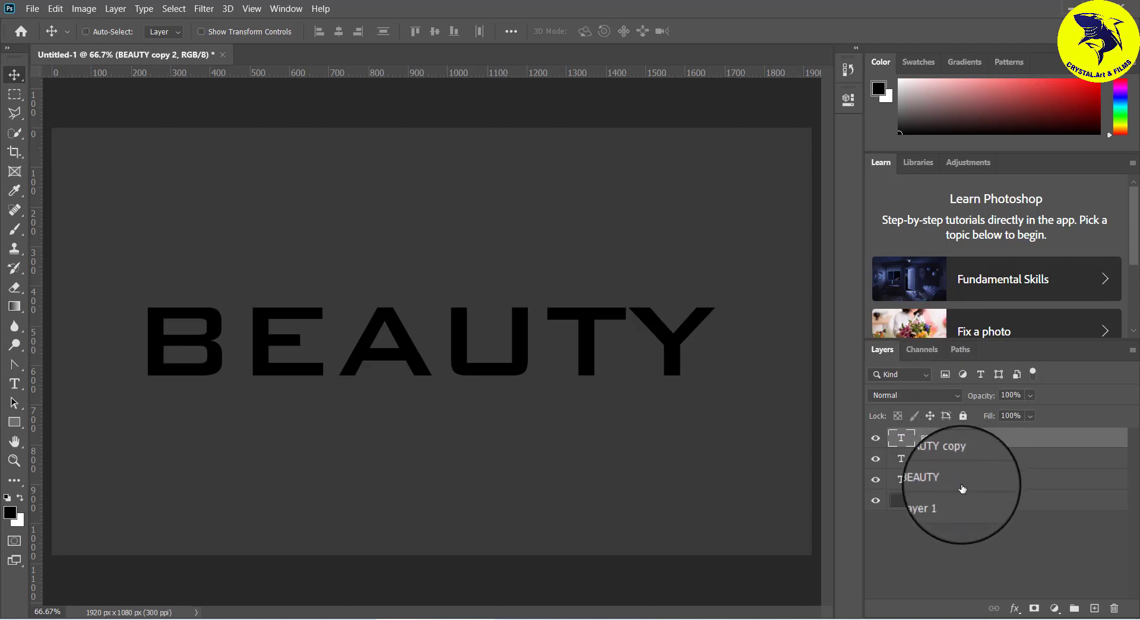
{"action": "left_click", "coordinate": [920, 480]}
{"action": "left_click", "coordinate": [876, 438]}
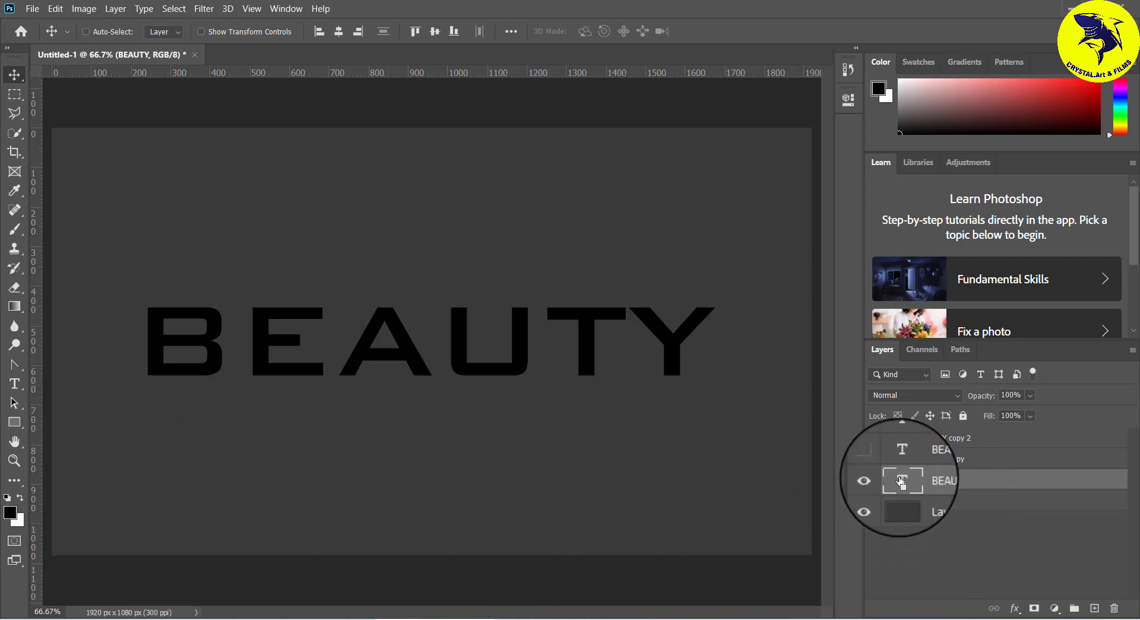
{"action": "left_click", "coordinate": [903, 484], "text": "ctrl"}
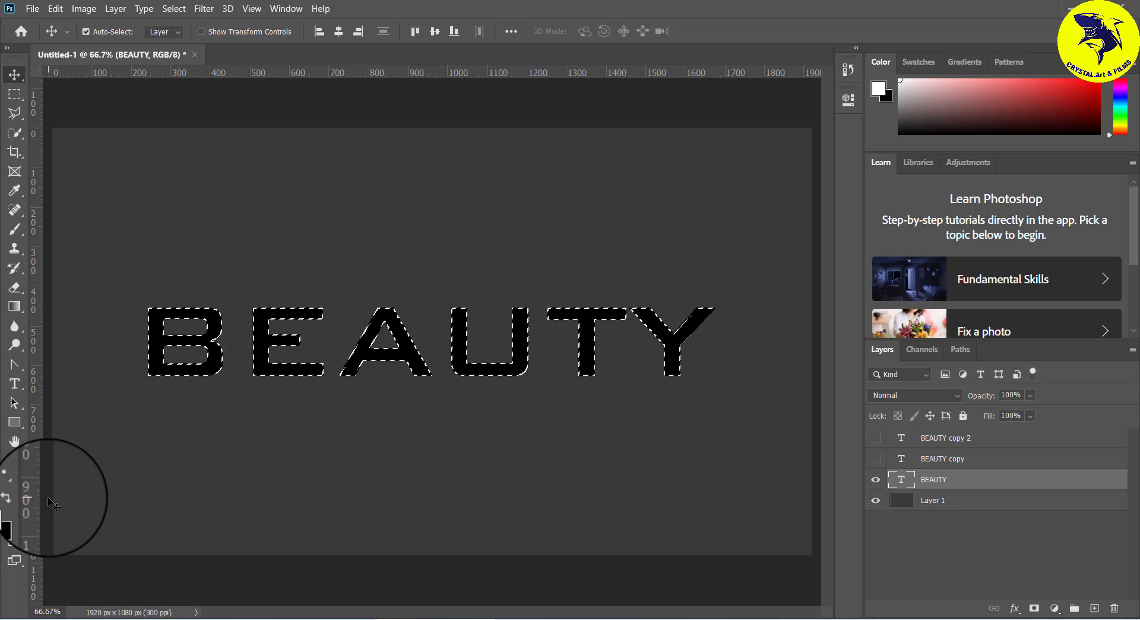
Step: Set the foreground colour to white
{"action": "left_click", "coordinate": [10, 512]}
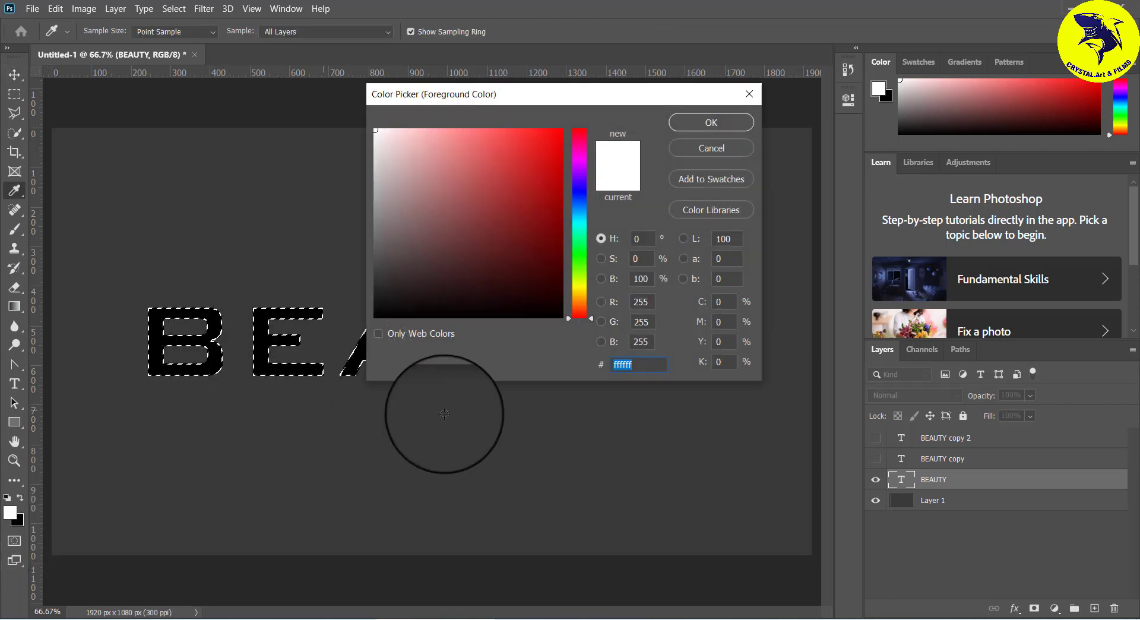
{"action": "left_click_drag", "start_coordinate": [360, 95], "coordinate": [535, 94]}
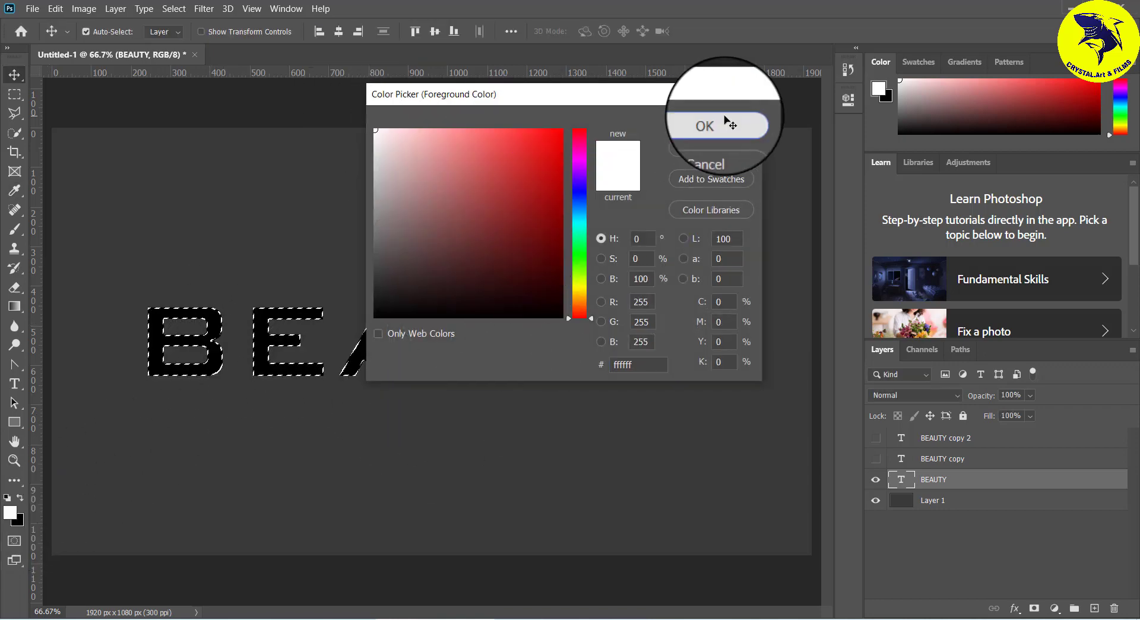
{"action": "left_click", "coordinate": [722, 121]}
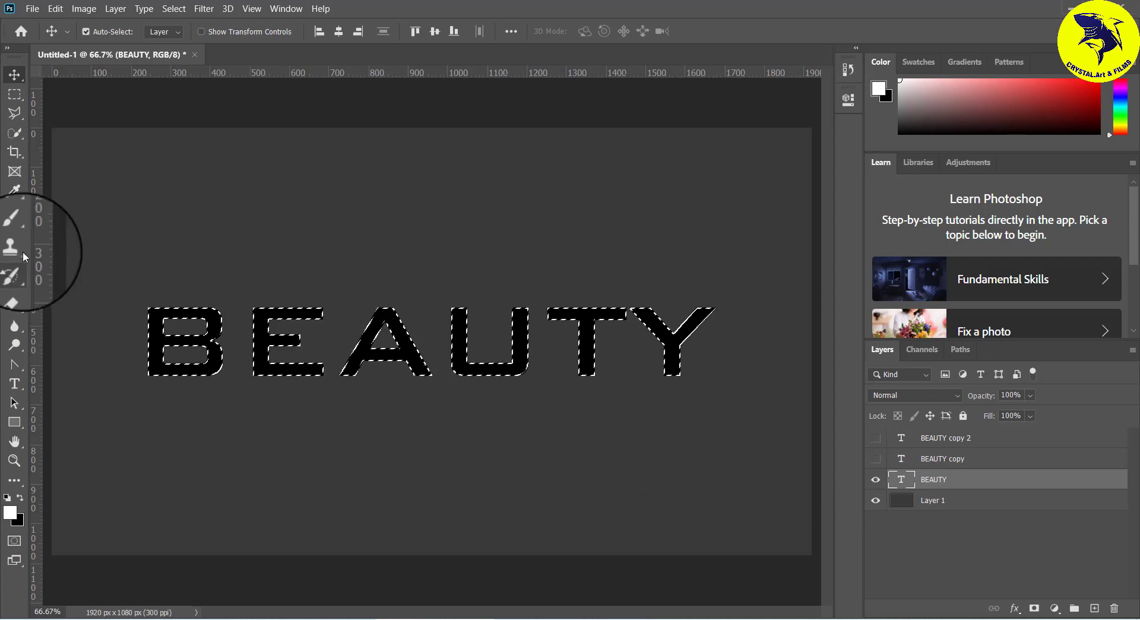
Step: Rasterize the BEAUTY layer and fill its selected letters white with the Paint Bucket
{"action": "right_click", "coordinate": [20, 304]}
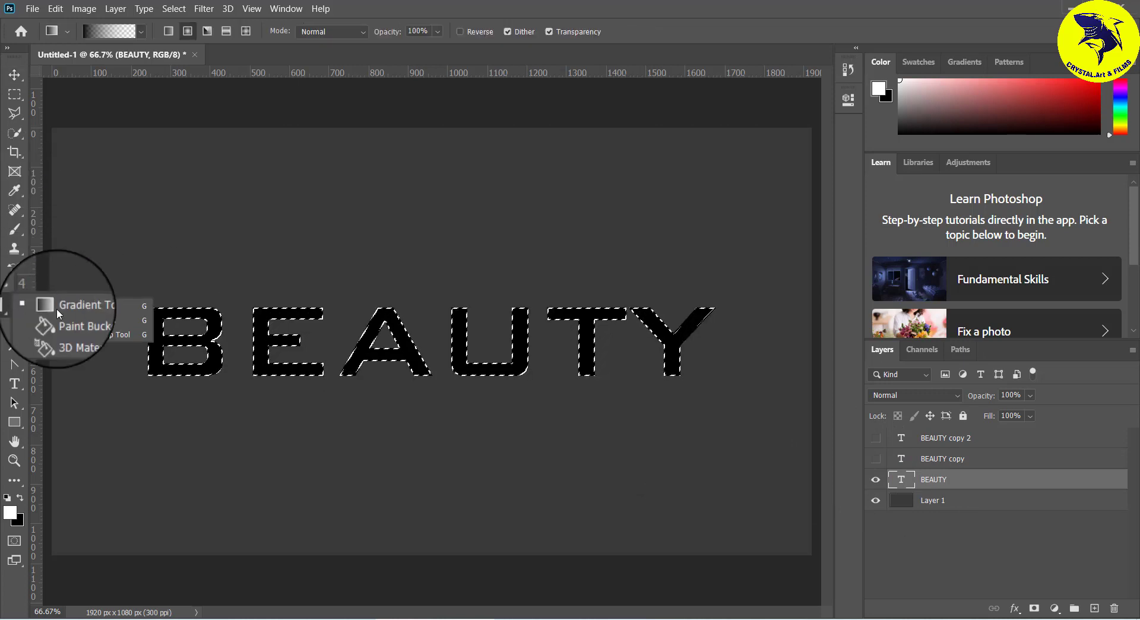
{"action": "left_click", "coordinate": [81, 321]}
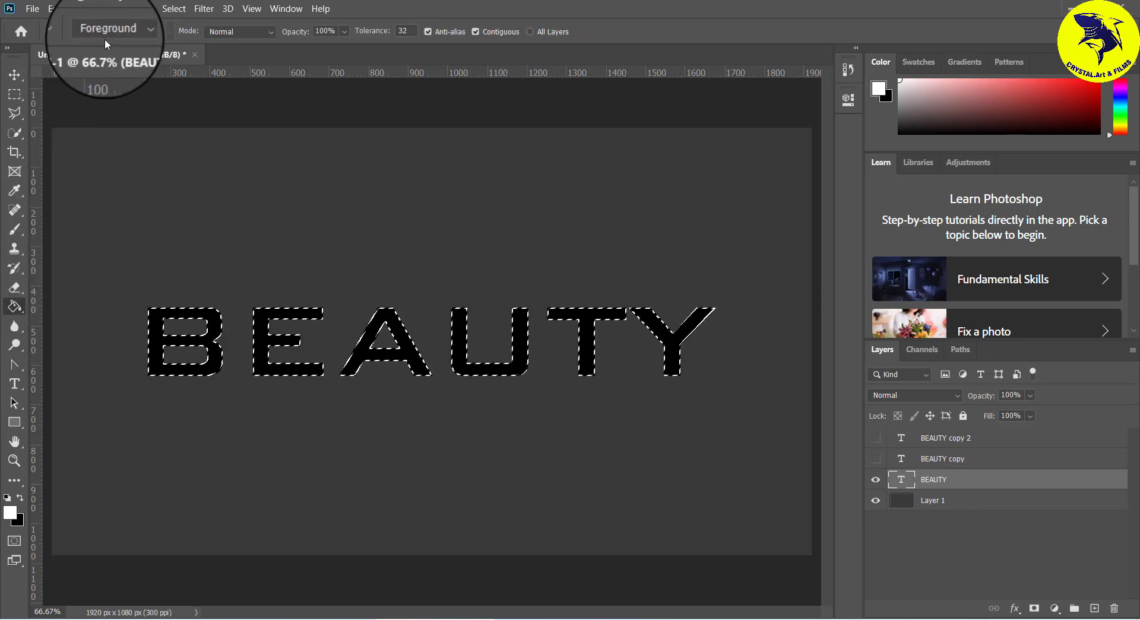
{"action": "left_click", "coordinate": [218, 357]}
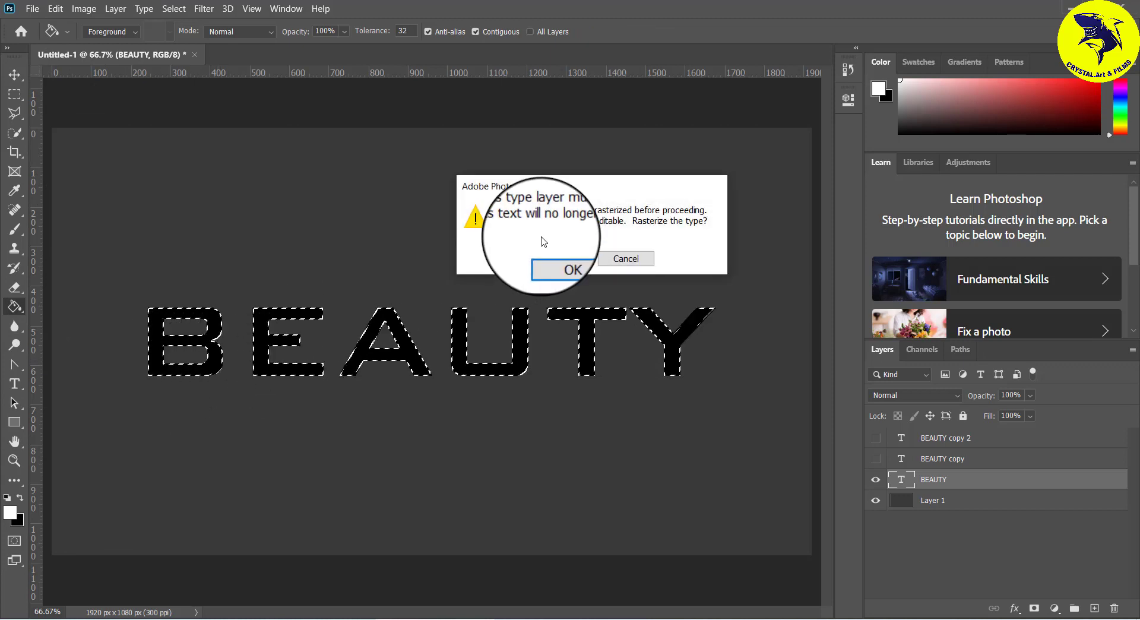
{"action": "left_click", "coordinate": [564, 259]}
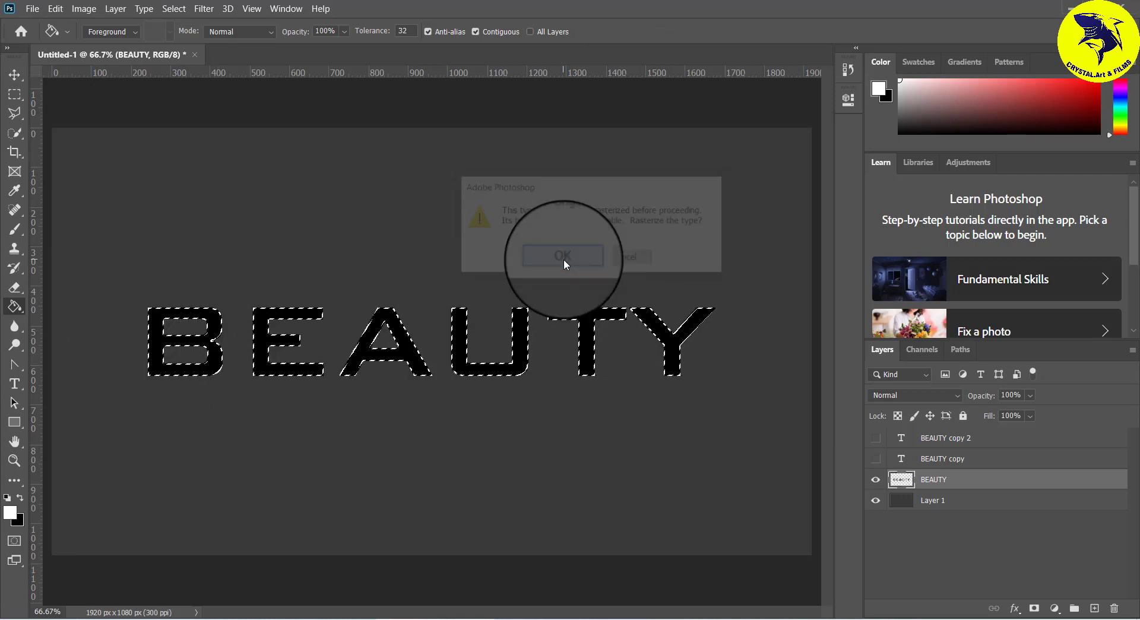
{"action": "left_click", "coordinate": [218, 362]}
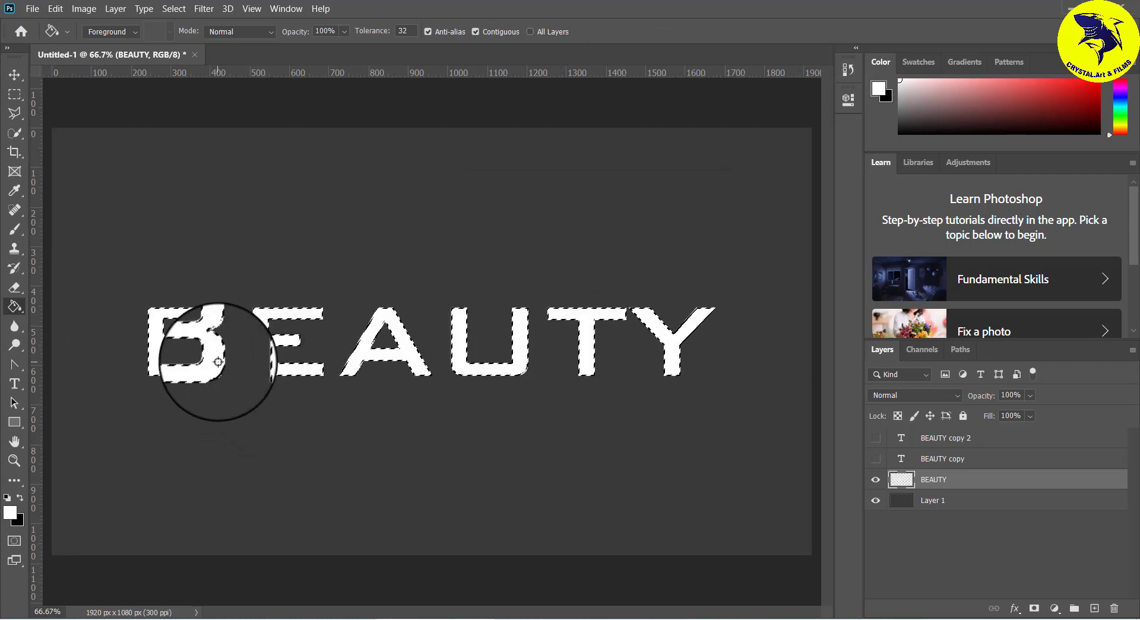
{"action": "left_click", "coordinate": [20, 70]}
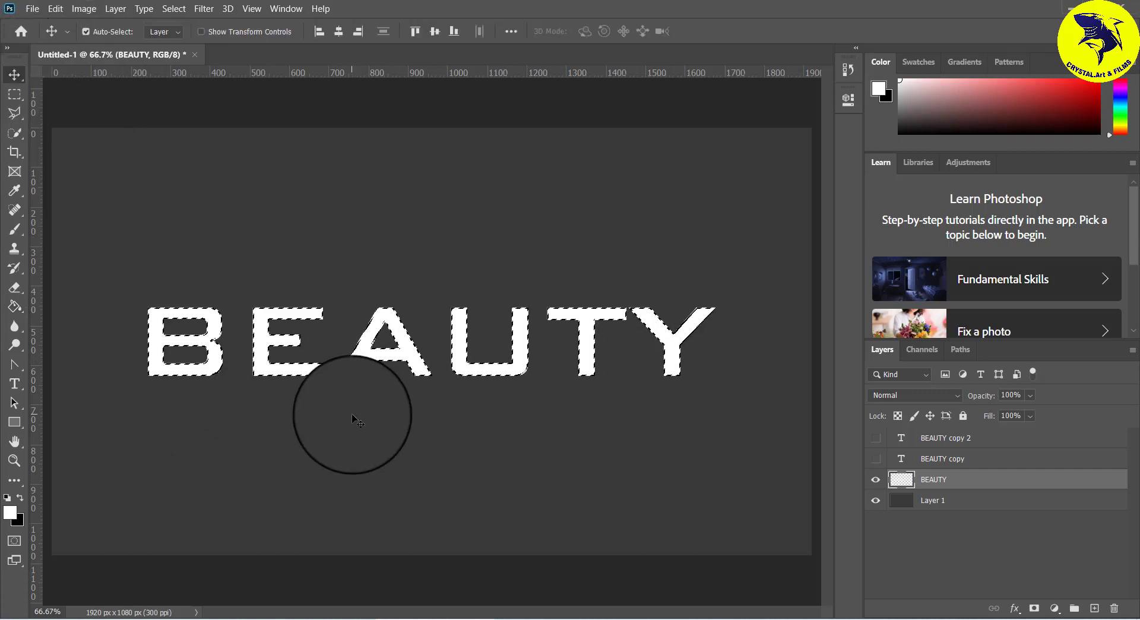
Step: Deselect and apply a Zoom Radial Blur at amount 100 to the BEAUTY layer
{"action": "key", "text": "ctrl+d"}
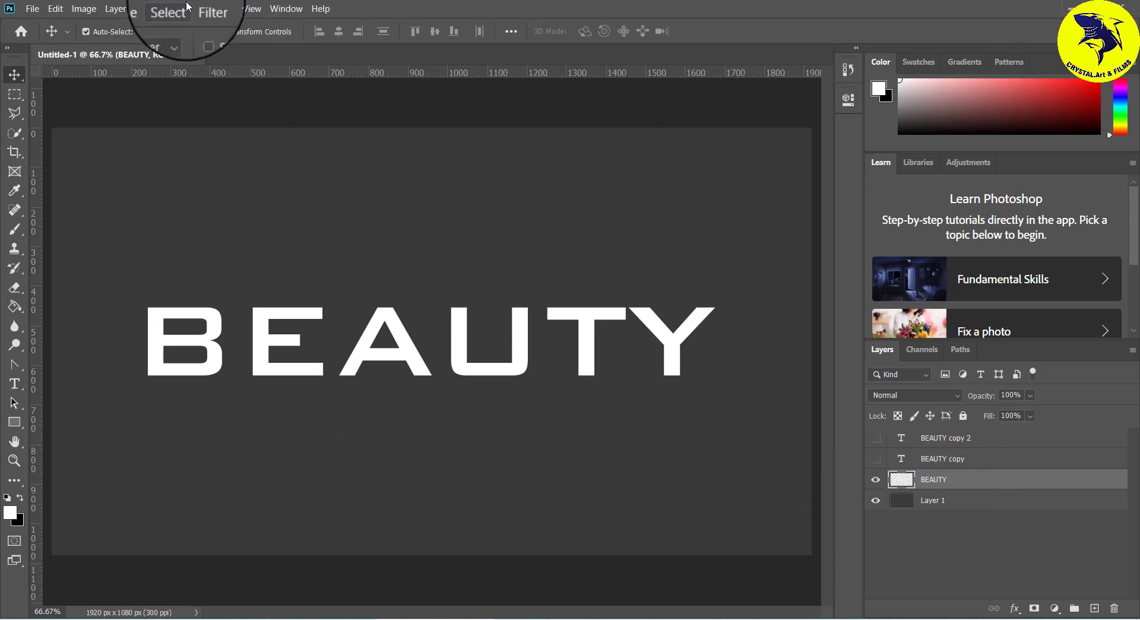
{"action": "left_click", "coordinate": [202, 9]}
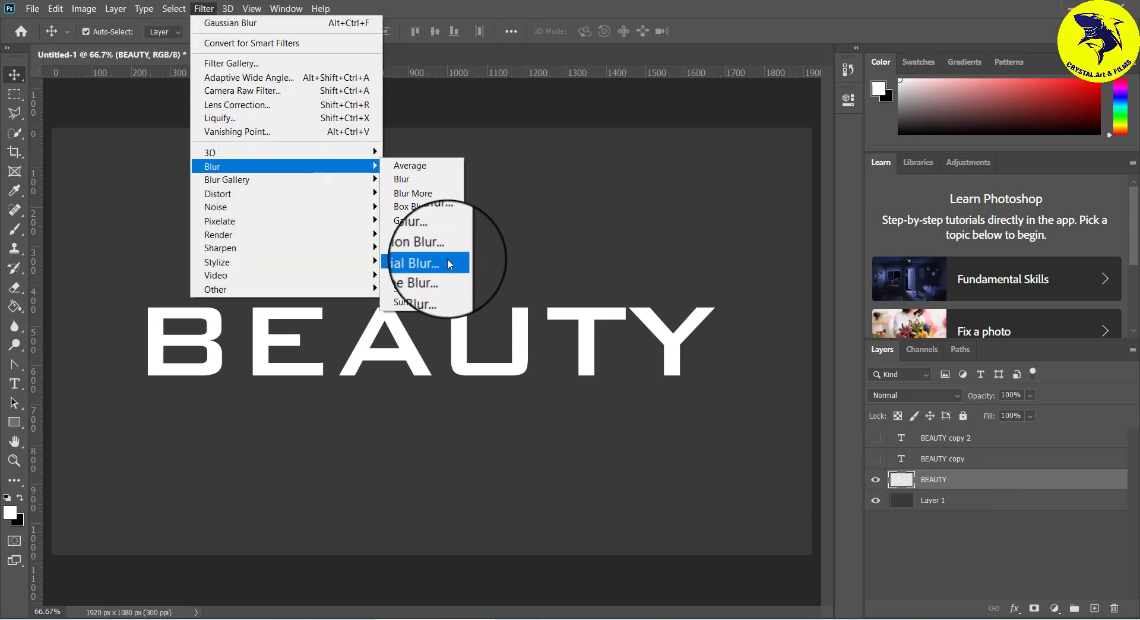
{"action": "left_click", "coordinate": [447, 259]}
{"action": "left_click", "coordinate": [500, 322]}
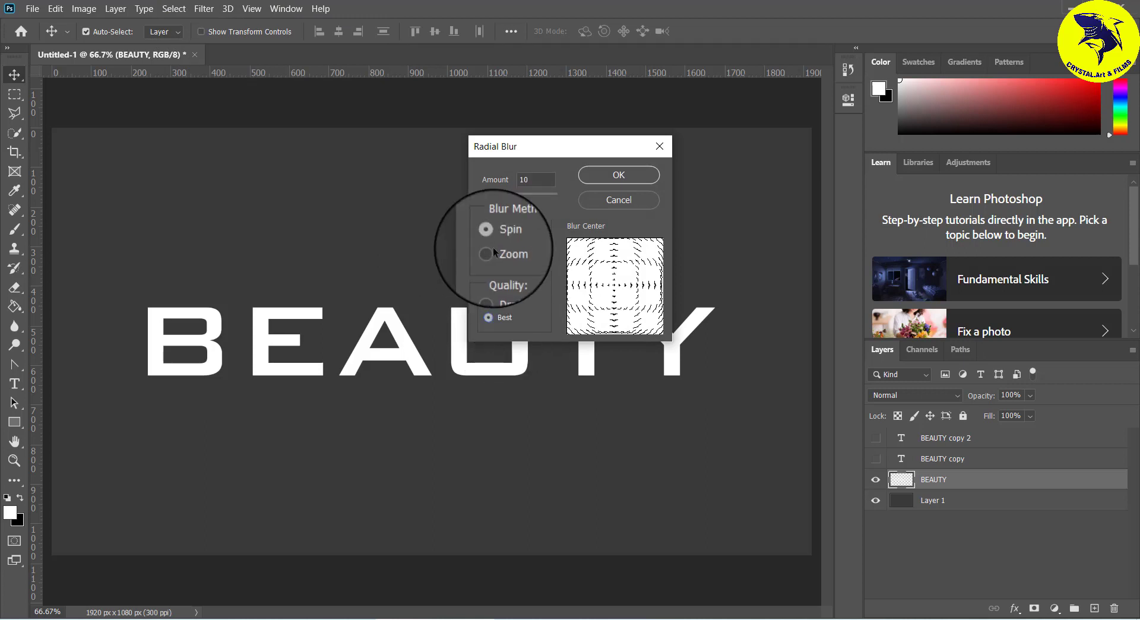
{"action": "left_click_drag", "start_coordinate": [489, 194], "coordinate": [555, 194]}
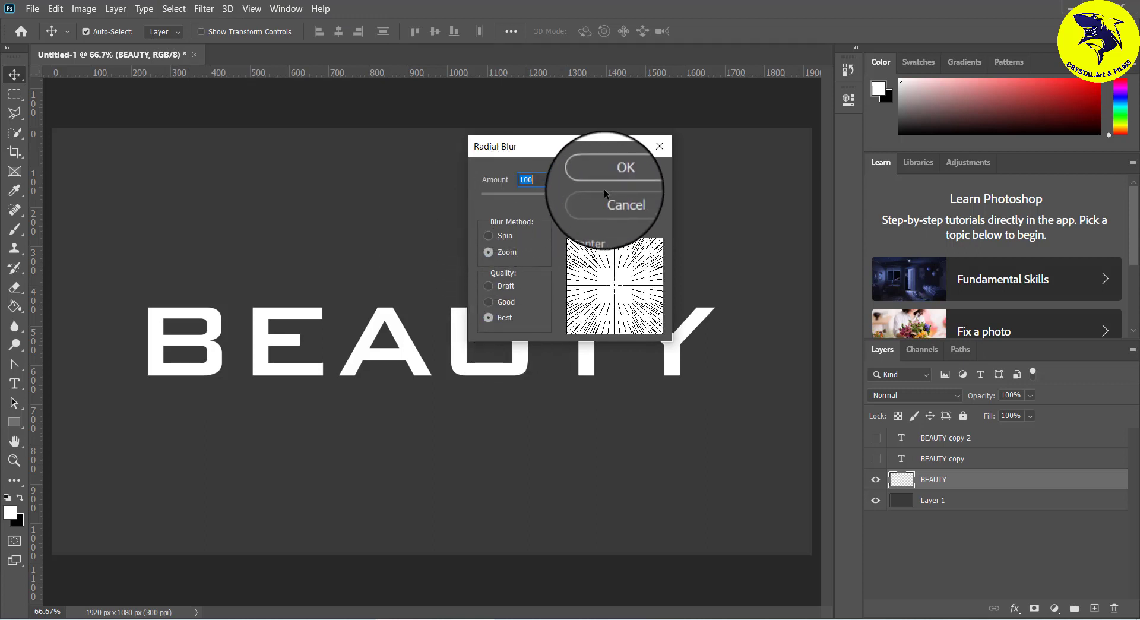
{"action": "left_click", "coordinate": [636, 176]}
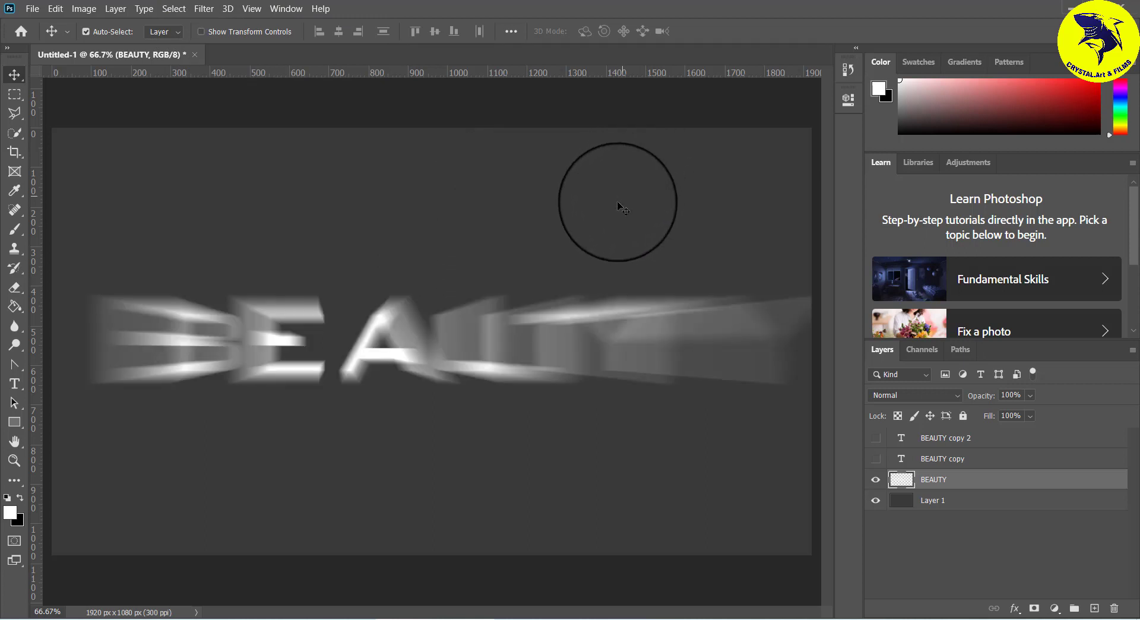
Step: Reapply the radial blur several more times to lengthen the light rays
{"action": "left_click", "coordinate": [203, 8]}
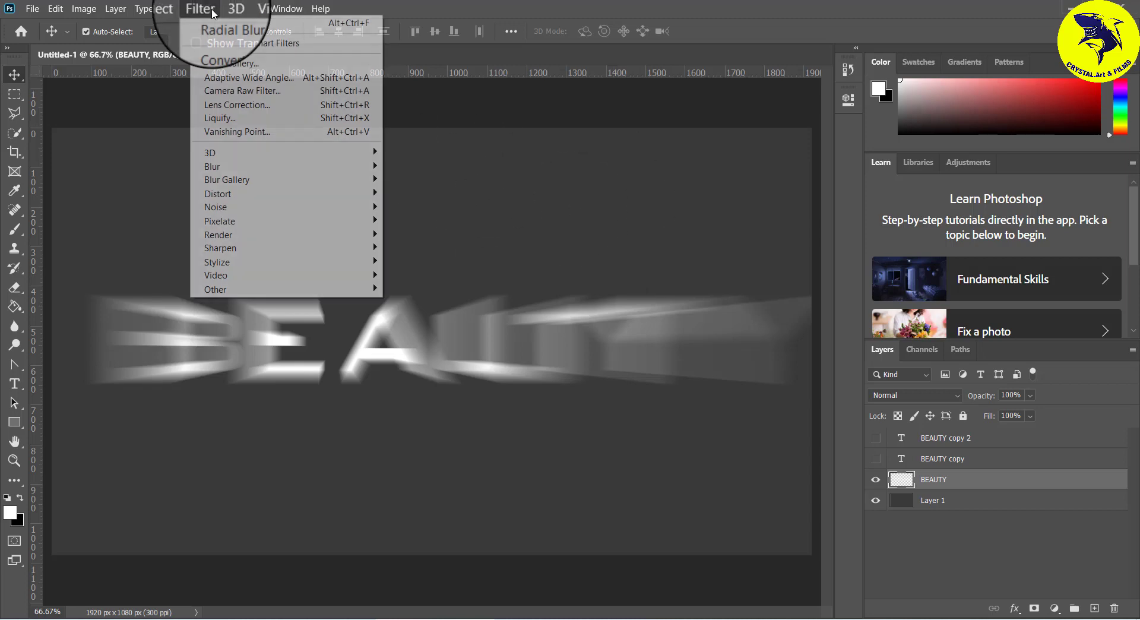
{"action": "left_click", "coordinate": [244, 24]}
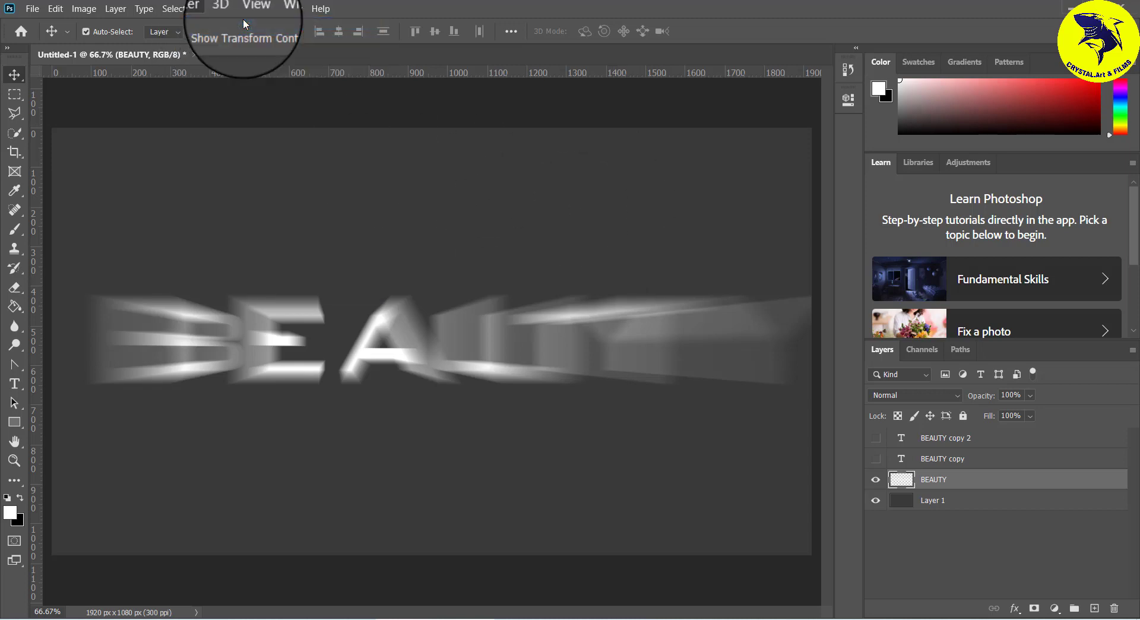
{"action": "left_click", "coordinate": [204, 10]}
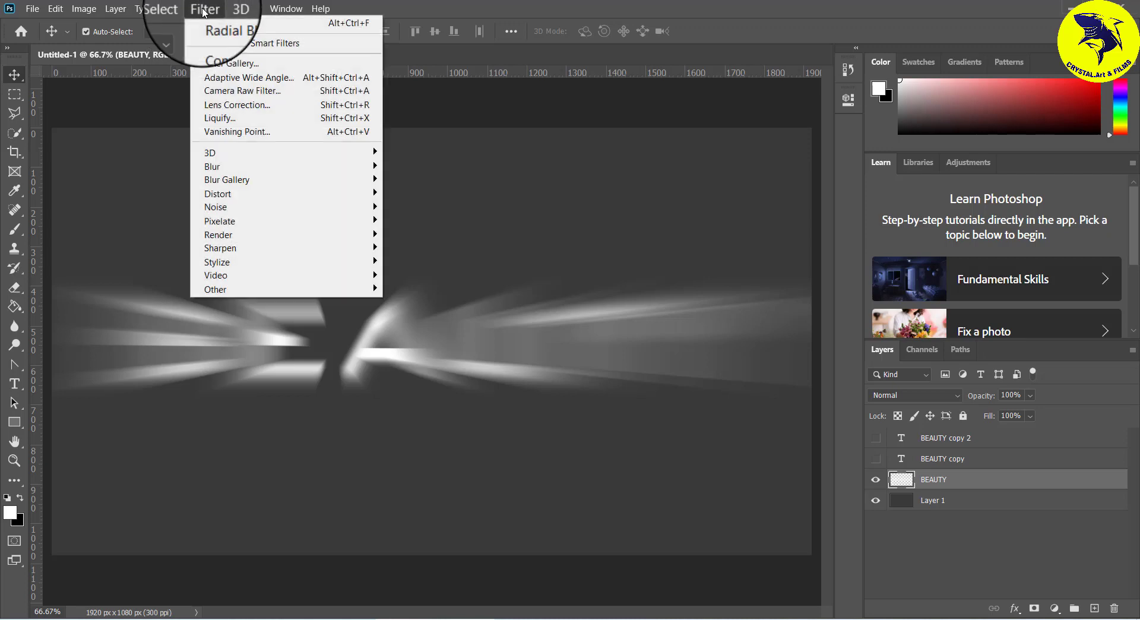
{"action": "left_click", "coordinate": [237, 23]}
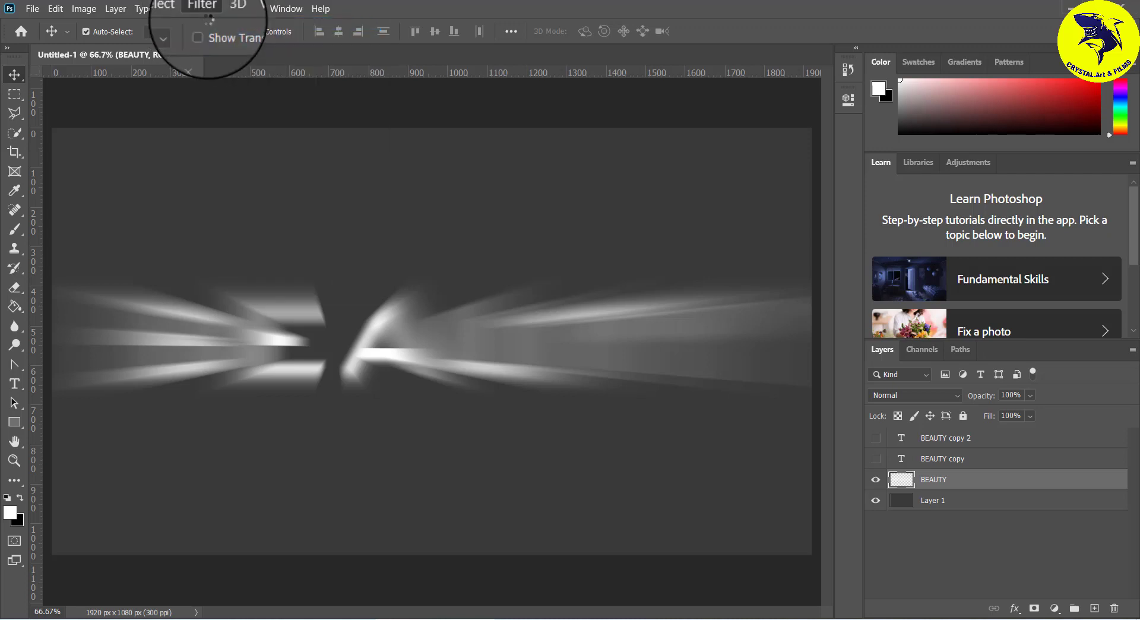
{"action": "left_click", "coordinate": [203, 15]}
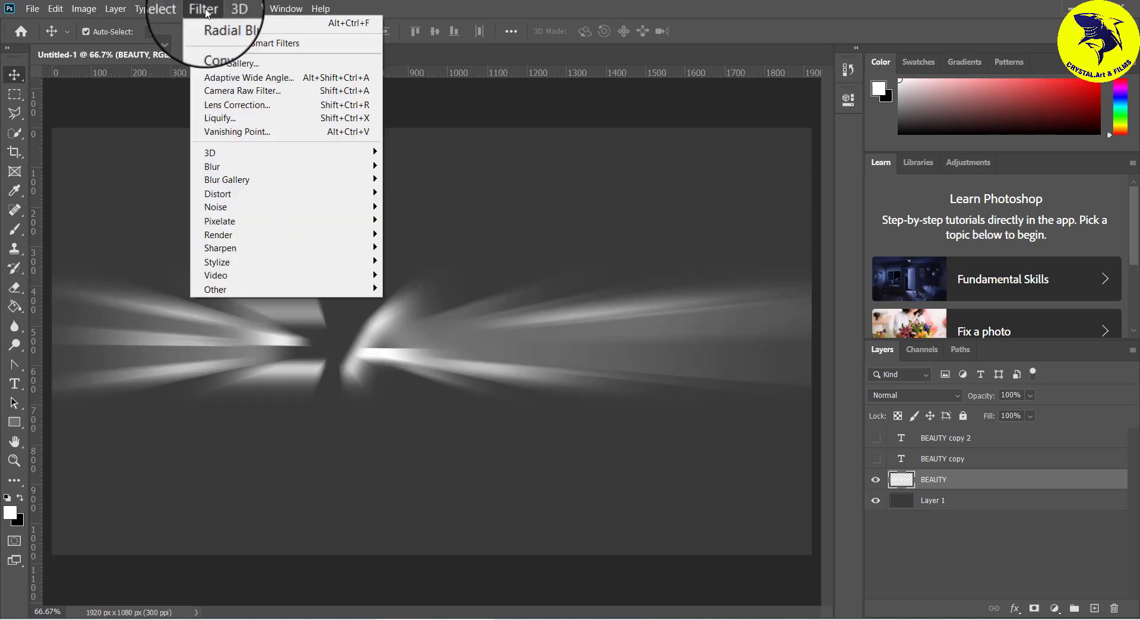
{"action": "left_click", "coordinate": [229, 30]}
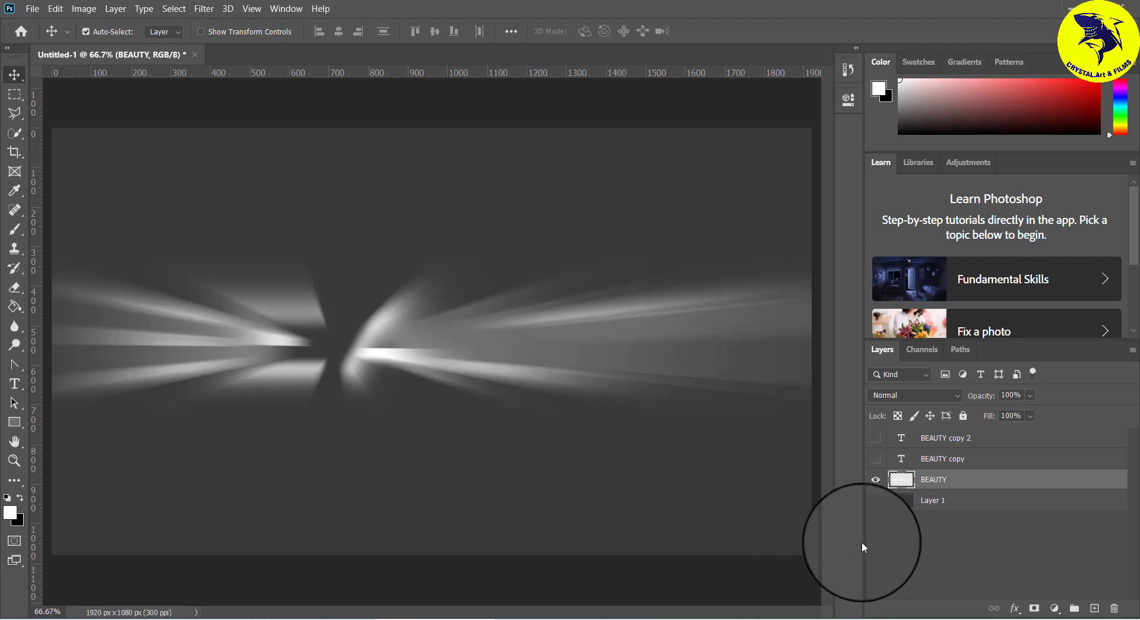
Step: Make both BEAUTY copies visible and select BEAUTY copy
{"action": "left_click", "coordinate": [875, 459]}
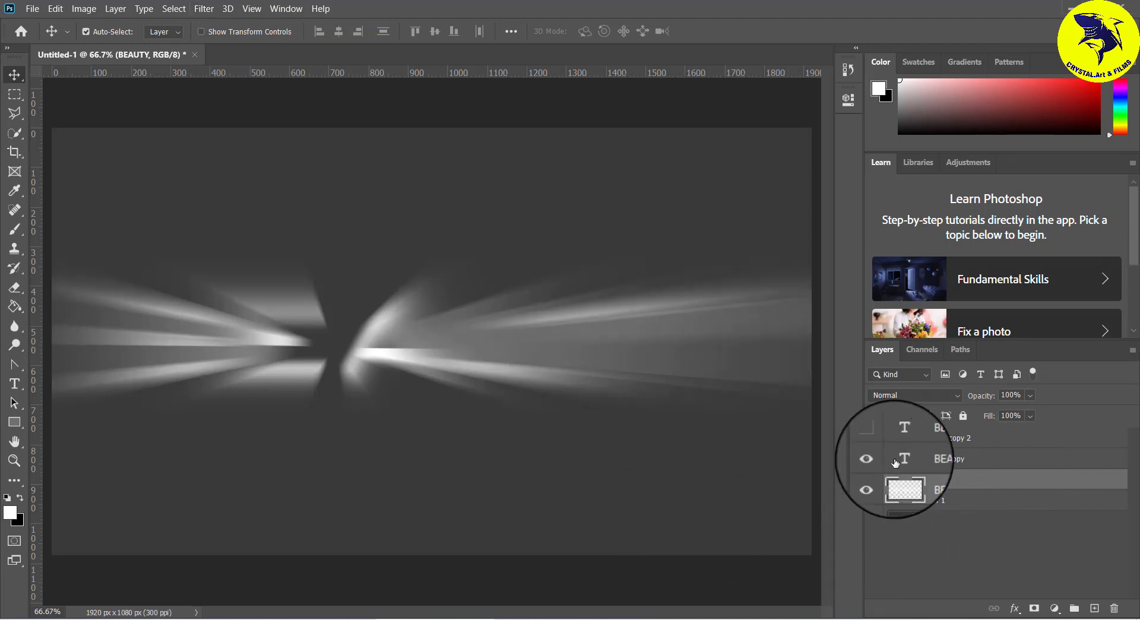
{"action": "left_click", "coordinate": [926, 459]}
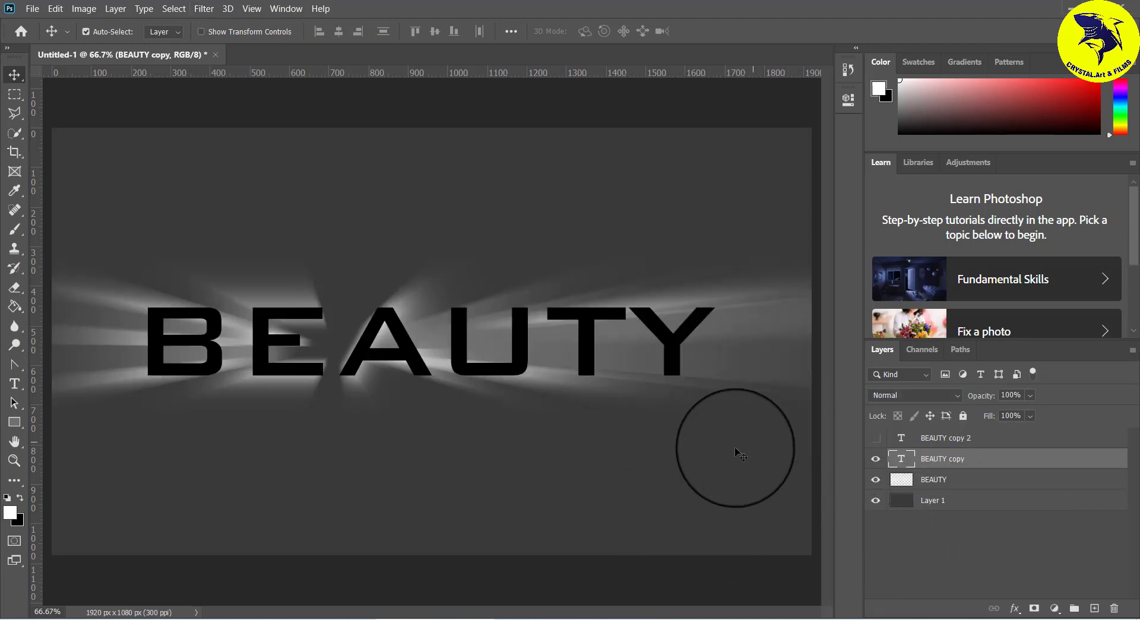
{"action": "left_click", "coordinate": [936, 437]}
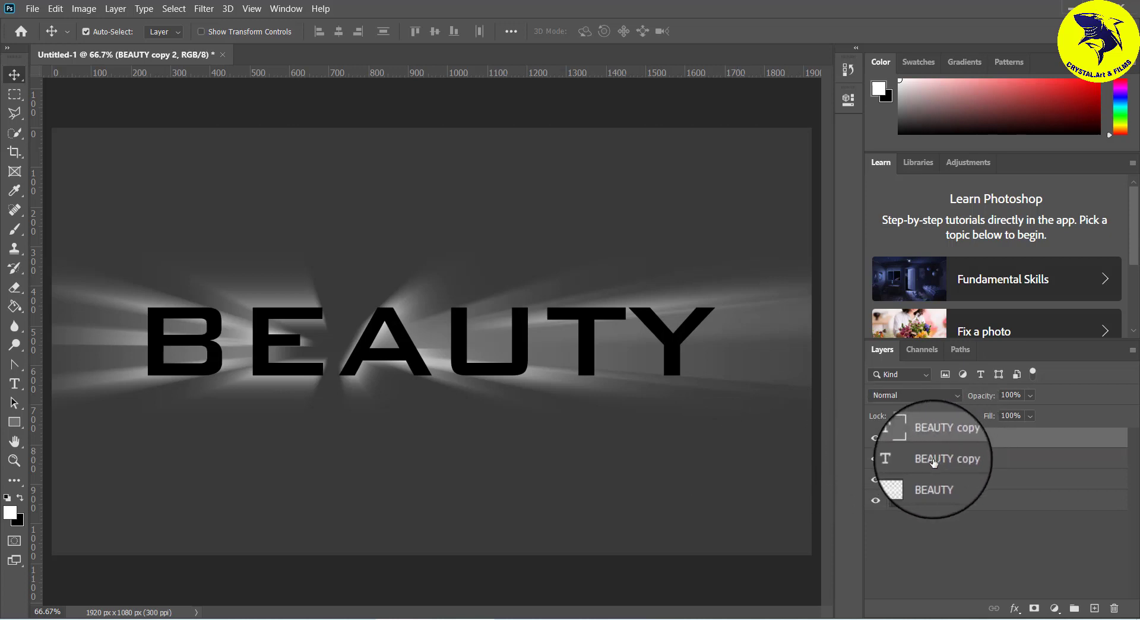
{"action": "left_click", "coordinate": [934, 463]}
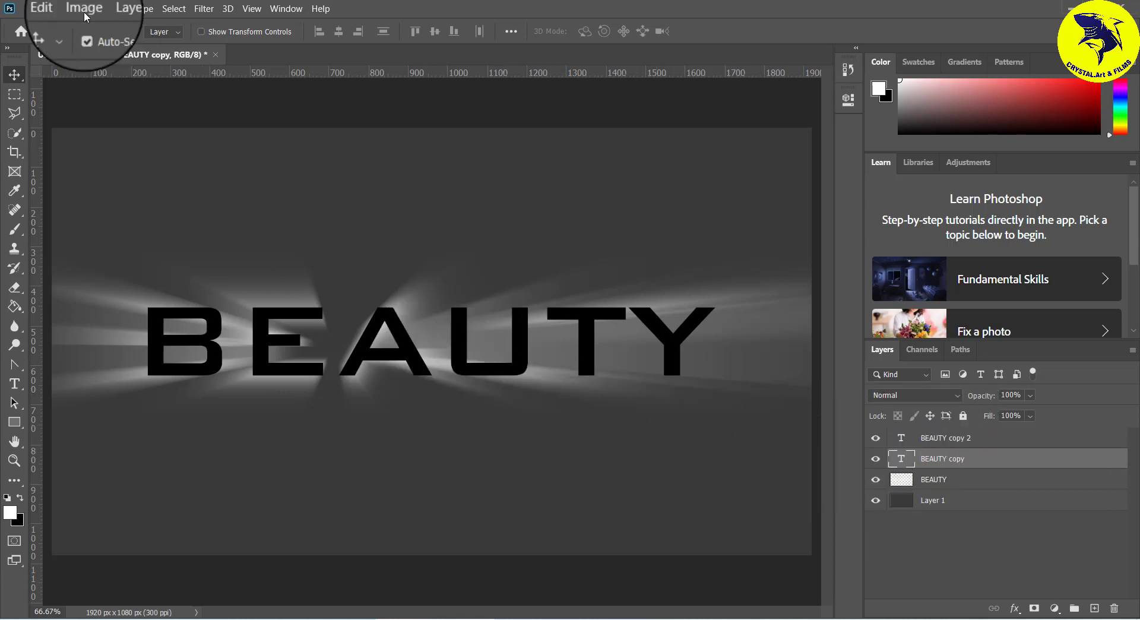
Step: Flip BEAUTY copy vertically, move it up under the title, and begin stretching it
{"action": "key", "text": "ctrl+t"}
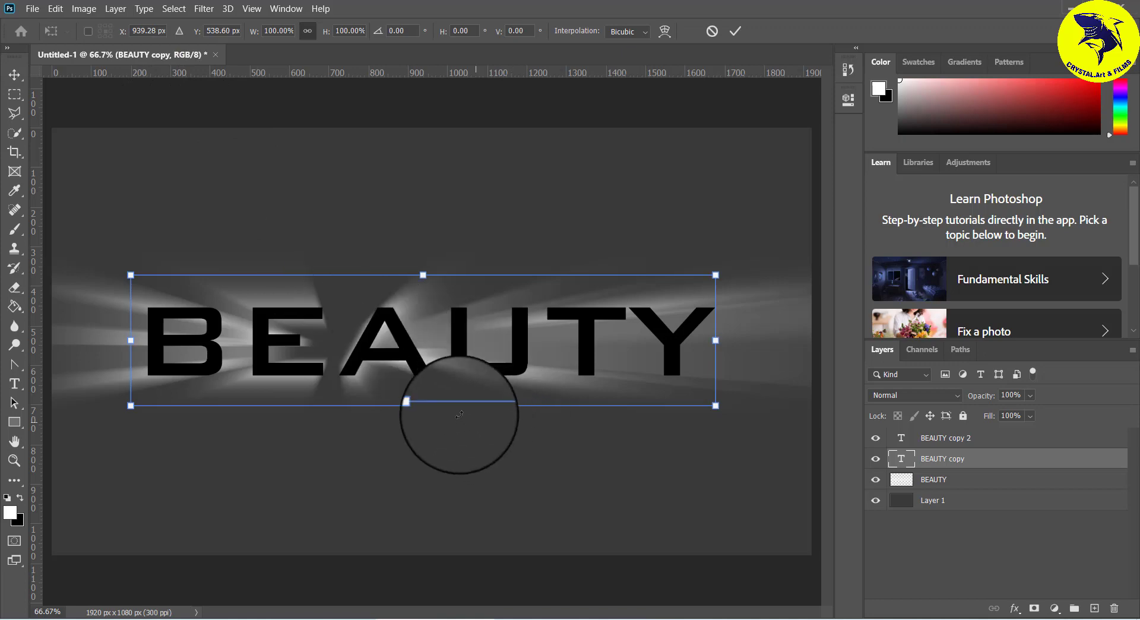
{"action": "left_click_drag", "start_coordinate": [465, 377], "coordinate": [468, 388]}
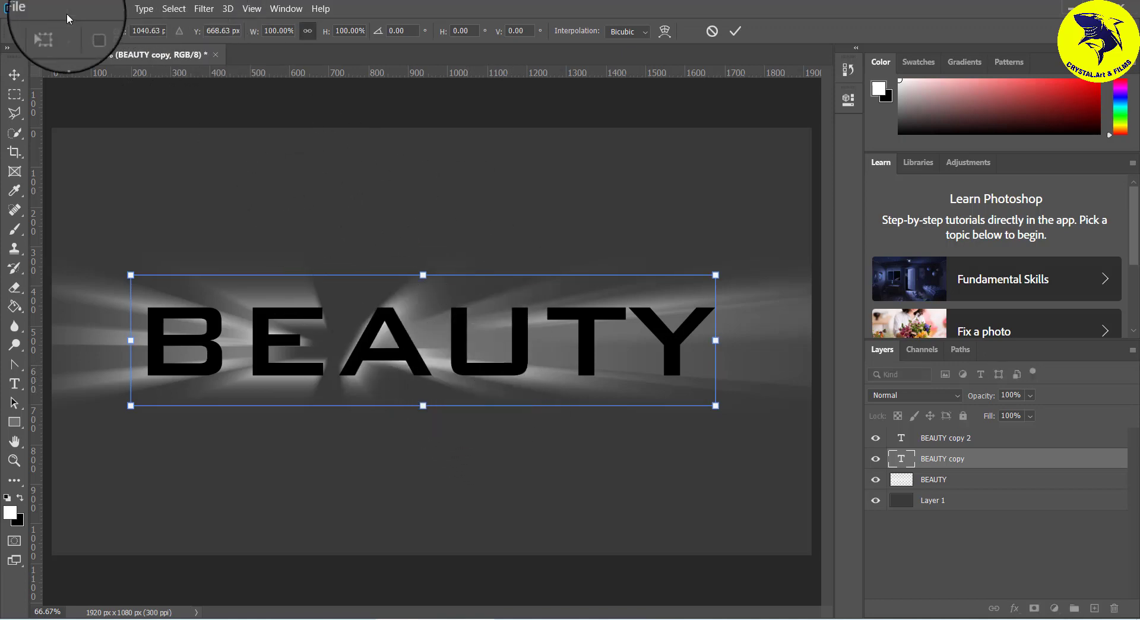
{"action": "left_click", "coordinate": [55, 8]}
{"action": "mouse_move", "coordinate": [79, 329]}
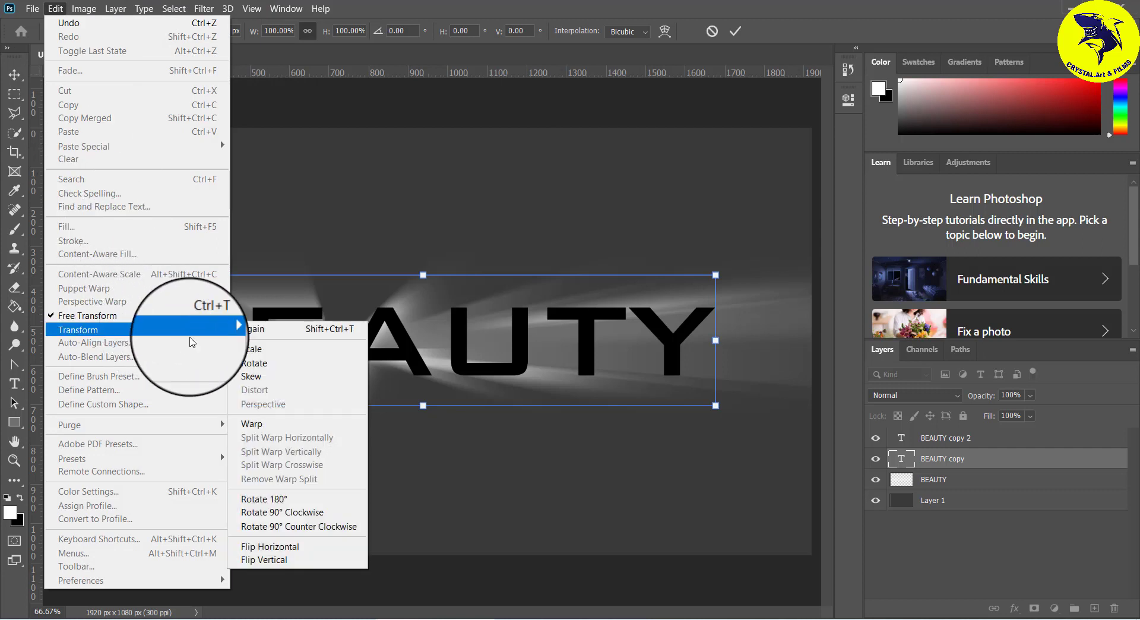
{"action": "left_click", "coordinate": [294, 558]}
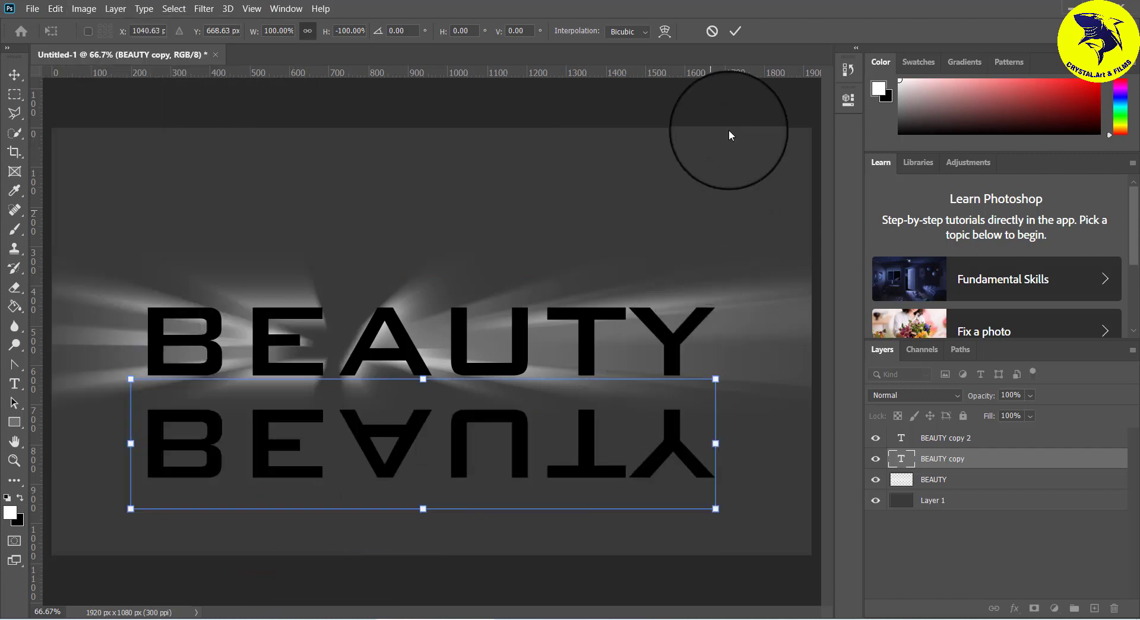
{"action": "left_click", "coordinate": [735, 31]}
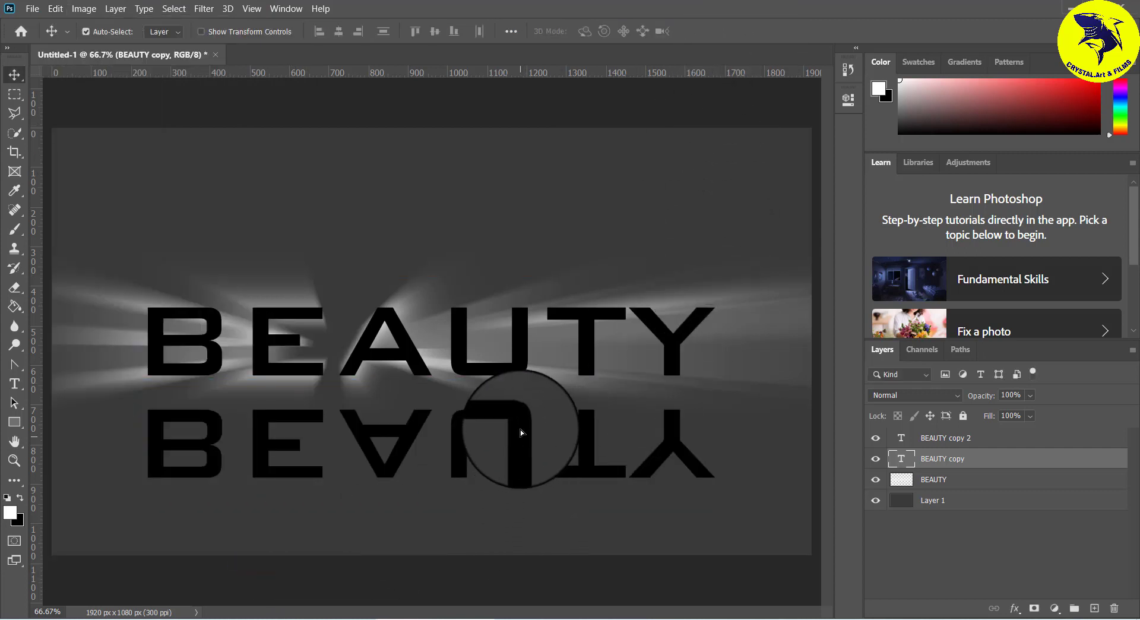
{"action": "left_click_drag", "start_coordinate": [521, 429], "coordinate": [521, 407]}
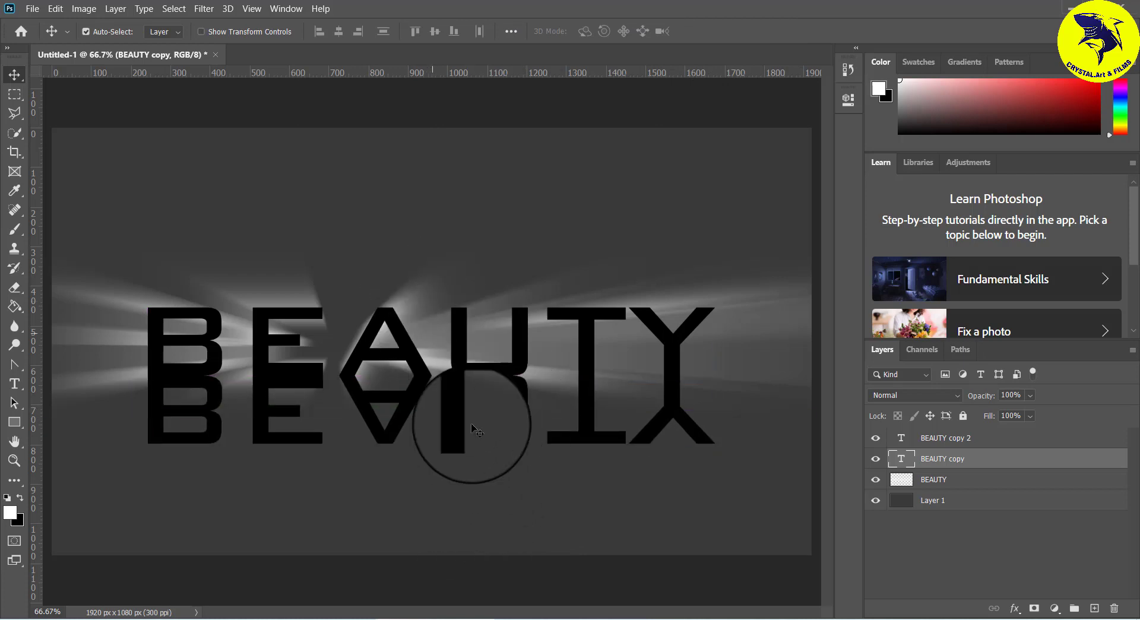
{"action": "key", "text": "ctrl+t"}
{"action": "mouse_move", "coordinate": [423, 474]}
{"action": "left_mouse_down"}
{"action": "mouse_move", "coordinate": [423, 541]}
{"action": "mouse_move", "coordinate": [565, 458]}
{"action": "left_mouse_up"}
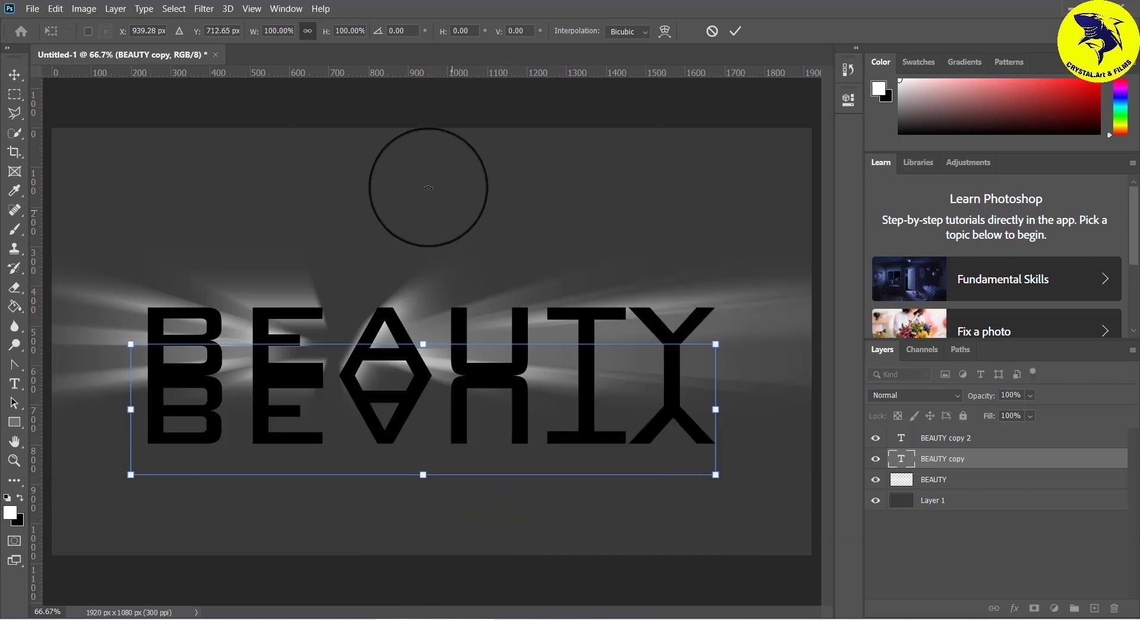
Step: Unlink width and height and stretch the reflection to about 268% height below the title
{"action": "left_click", "coordinate": [307, 30]}
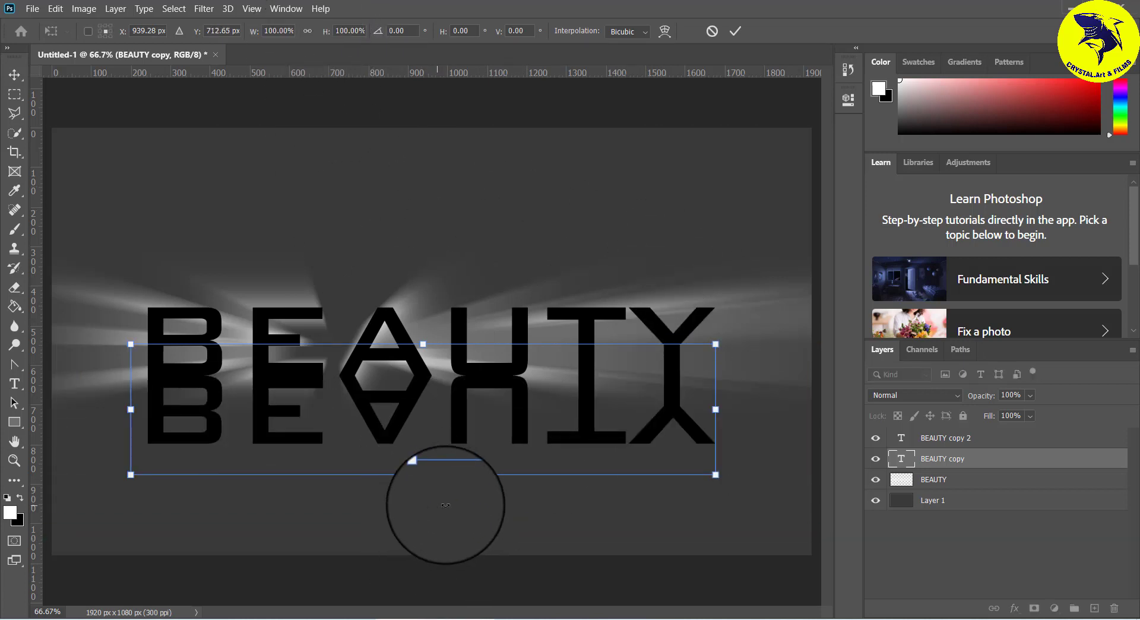
{"action": "left_click_drag", "start_coordinate": [423, 475], "coordinate": [420, 593]}
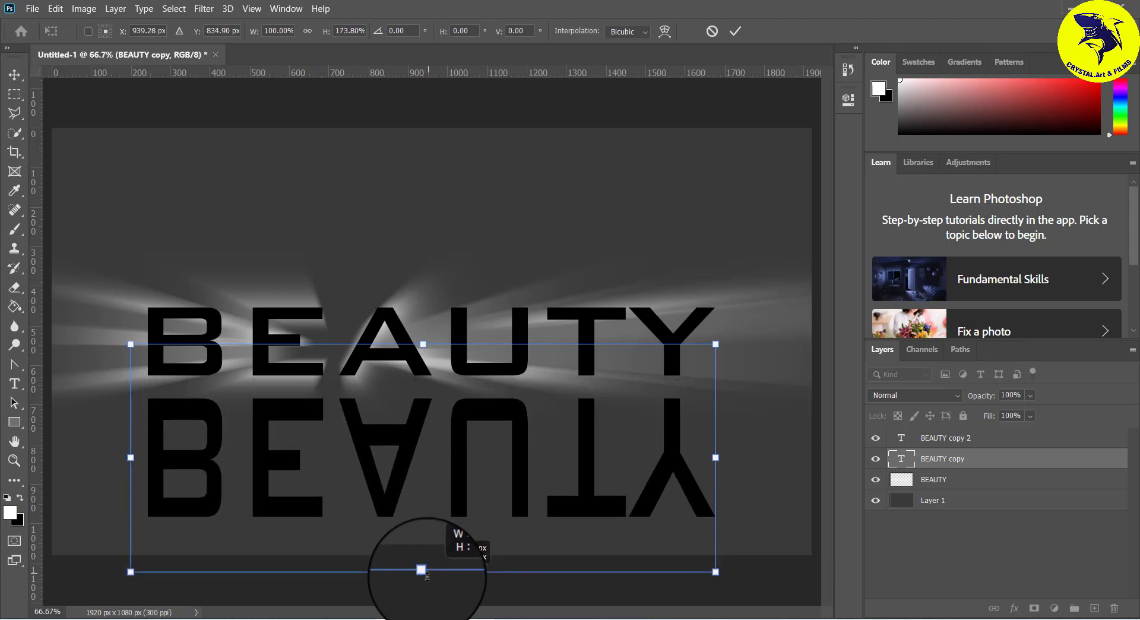
{"action": "left_click_drag", "start_coordinate": [455, 455], "coordinate": [458, 442]}
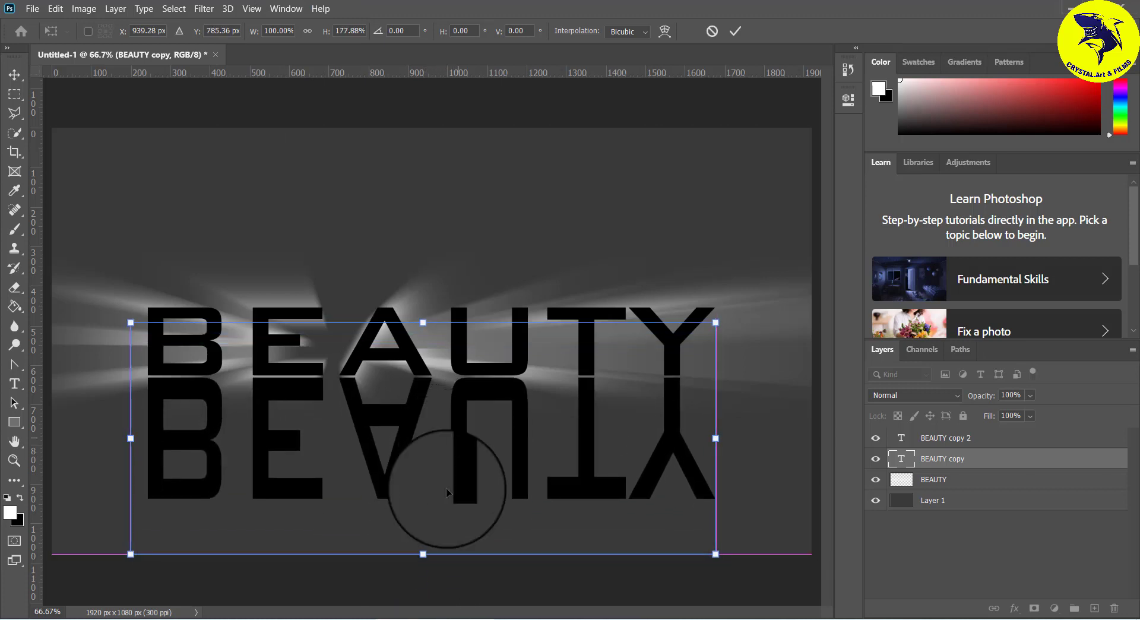
{"action": "left_click_drag", "start_coordinate": [423, 562], "coordinate": [423, 619]}
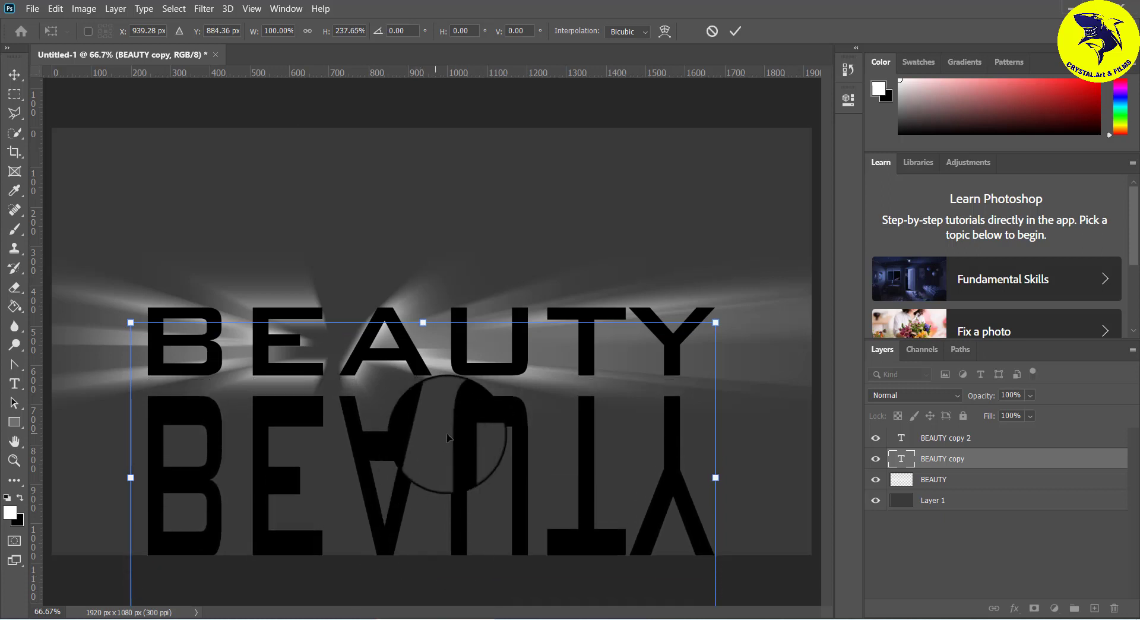
{"action": "mouse_move", "coordinate": [464, 437]}
{"action": "left_mouse_down"}
{"action": "mouse_move", "coordinate": [465, 419]}
{"action": "mouse_move", "coordinate": [462, 443]}
{"action": "left_mouse_up"}
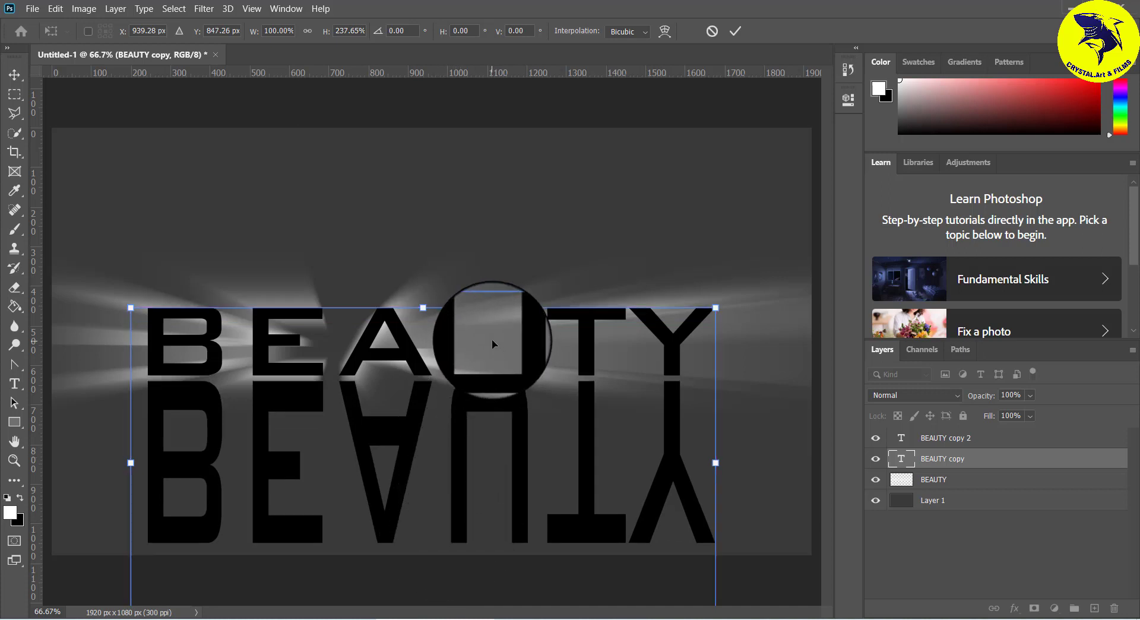
{"action": "key", "text": "ctrl+minus"}
{"action": "key", "text": "ctrl+minus"}
{"action": "left_click_drag", "start_coordinate": [427, 479], "coordinate": [428, 499]}
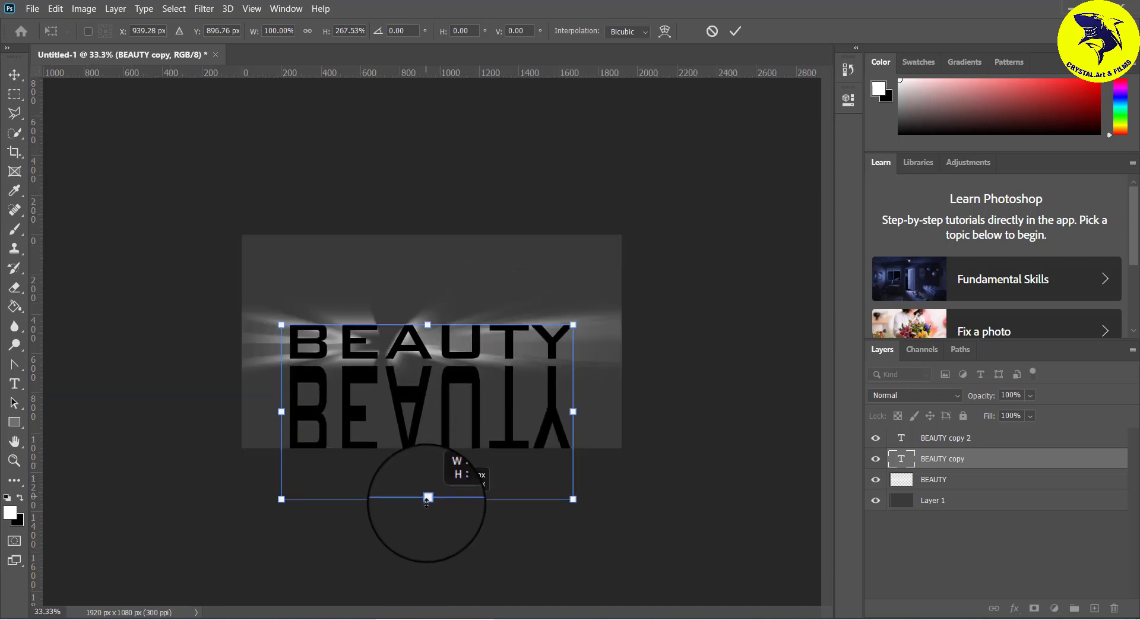
{"action": "left_click_drag", "start_coordinate": [455, 379], "coordinate": [456, 371]}
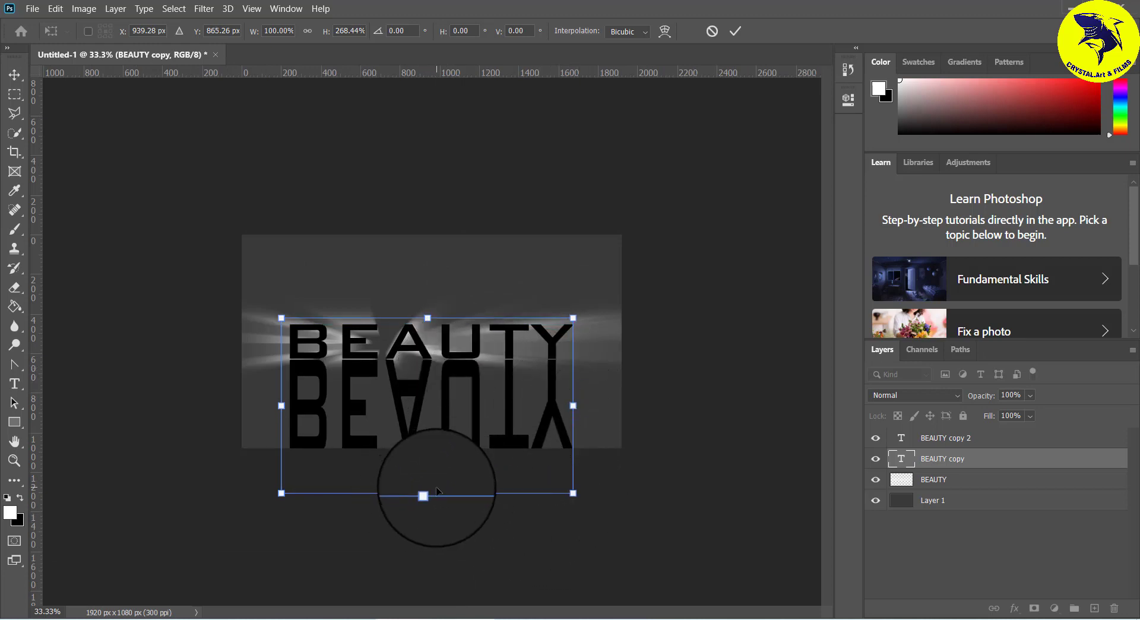
{"action": "left_click", "coordinate": [56, 9]}
{"action": "mouse_move", "coordinate": [133, 329]}
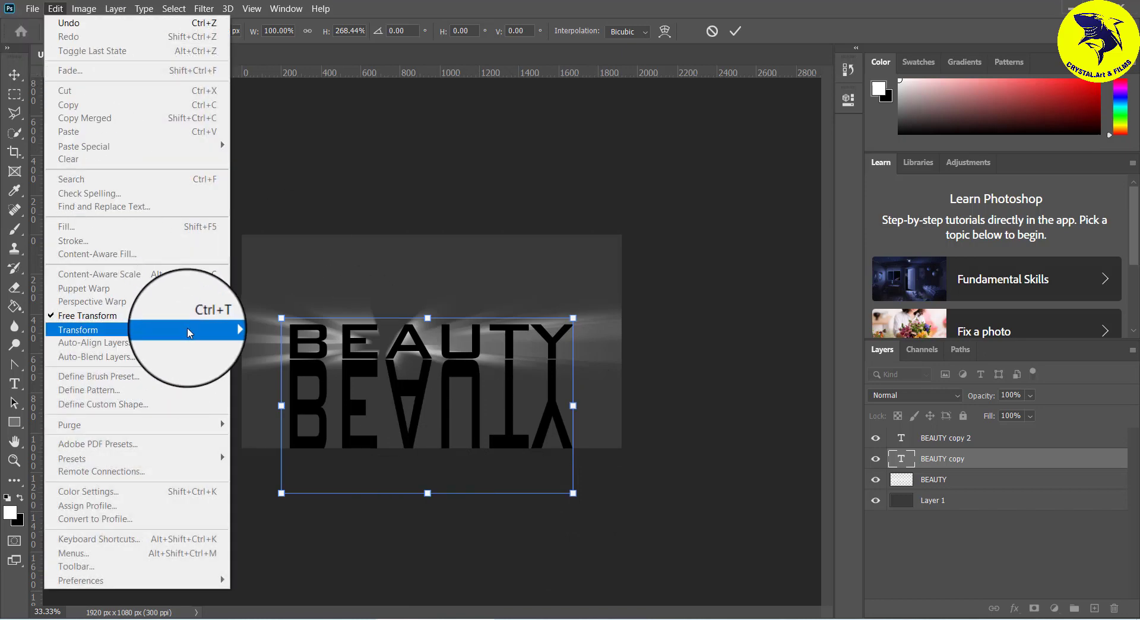
{"action": "left_click", "coordinate": [437, 517]}
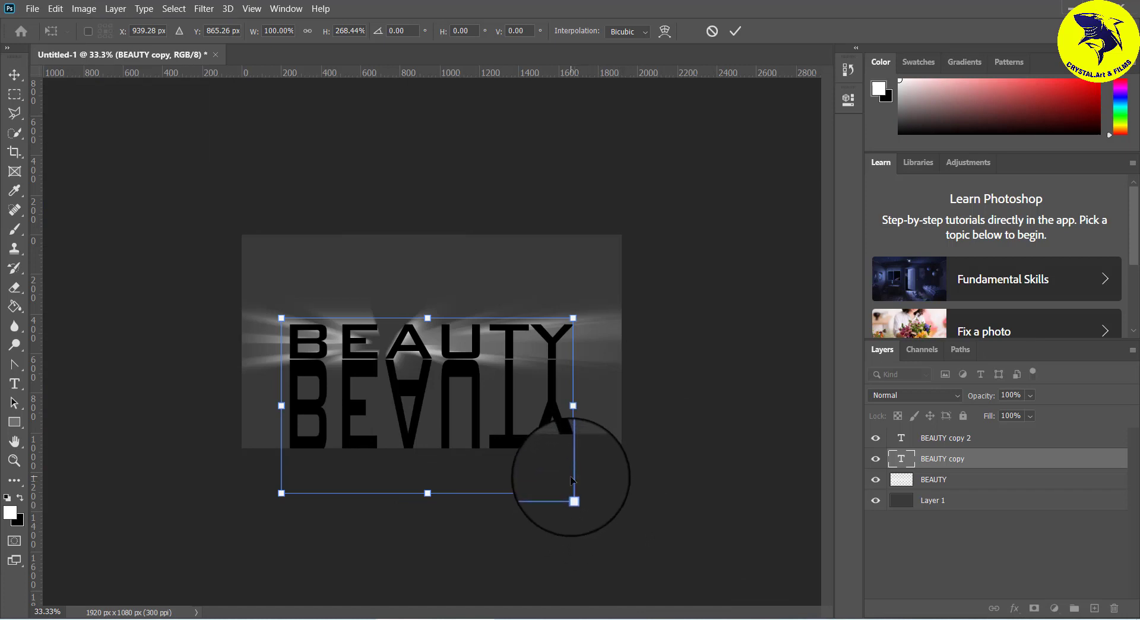
Step: Commit the flipped reflection and convert BEAUTY copy into a smart object
{"action": "left_click", "coordinate": [735, 31]}
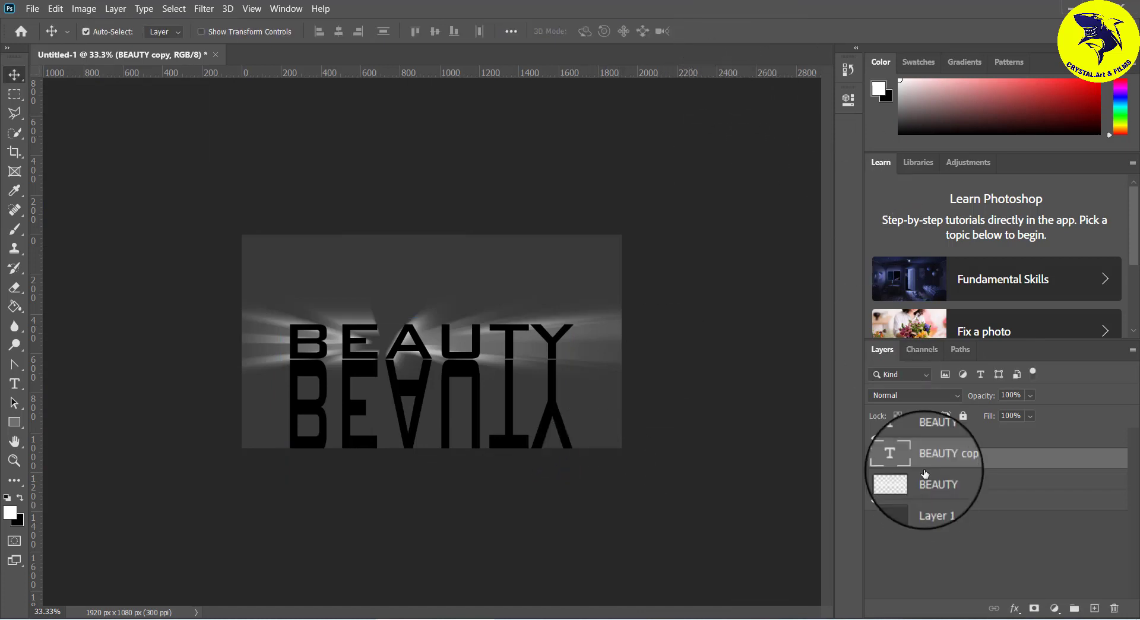
{"action": "right_click", "coordinate": [991, 465]}
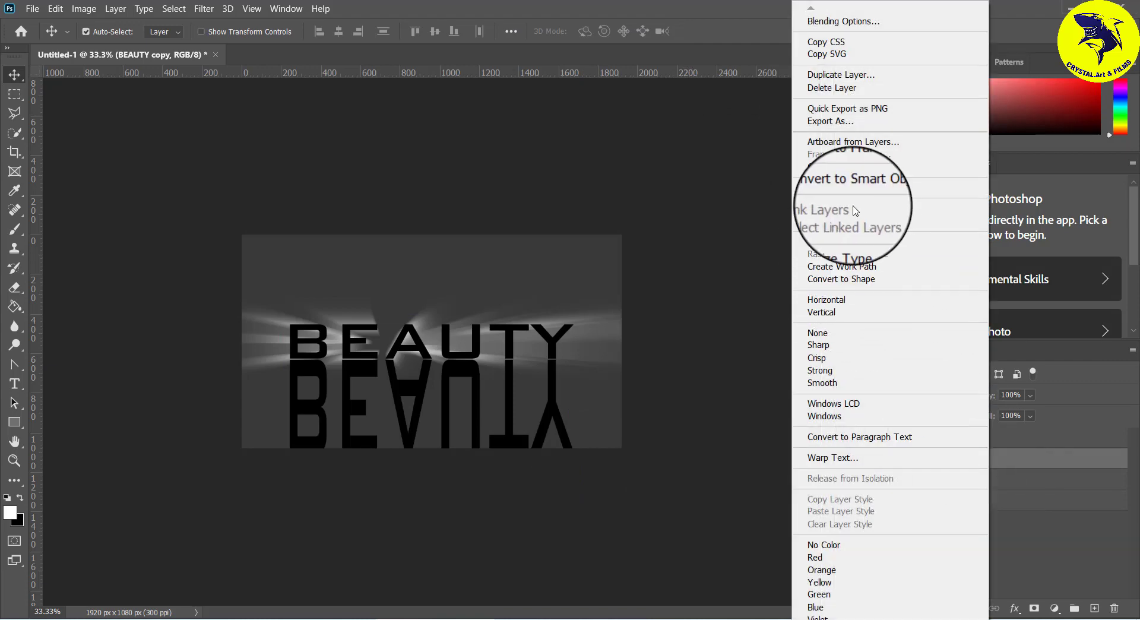
{"action": "left_click", "coordinate": [894, 183]}
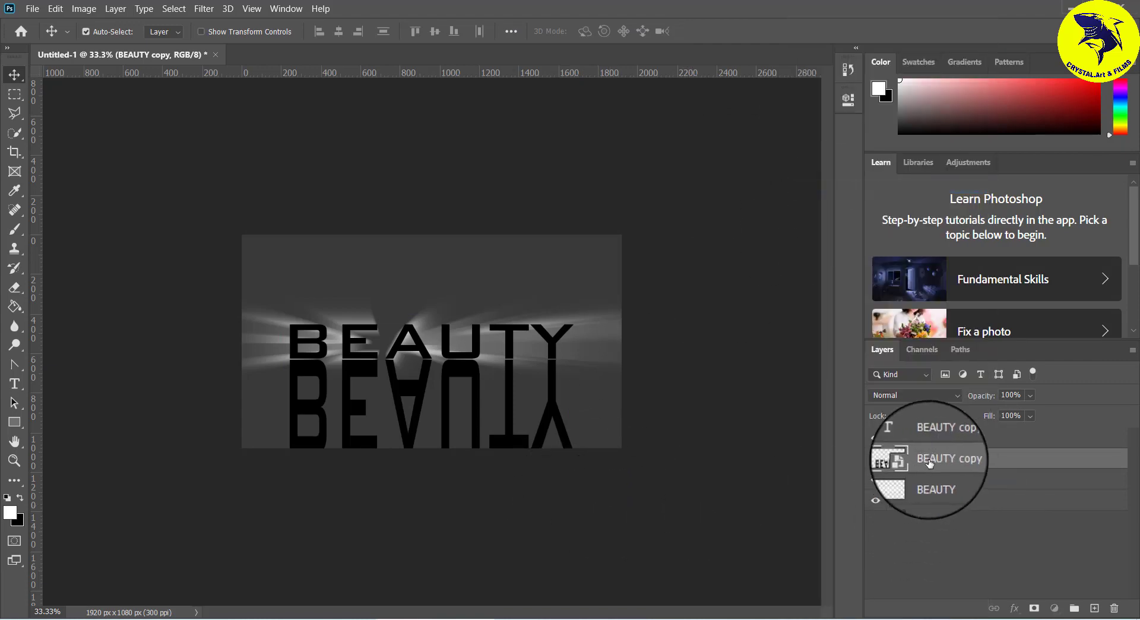
Step: Widen the reflection's base to about 224% with a perspective transform, then select the Gradient Tool
{"action": "key", "text": "ctrl+t"}
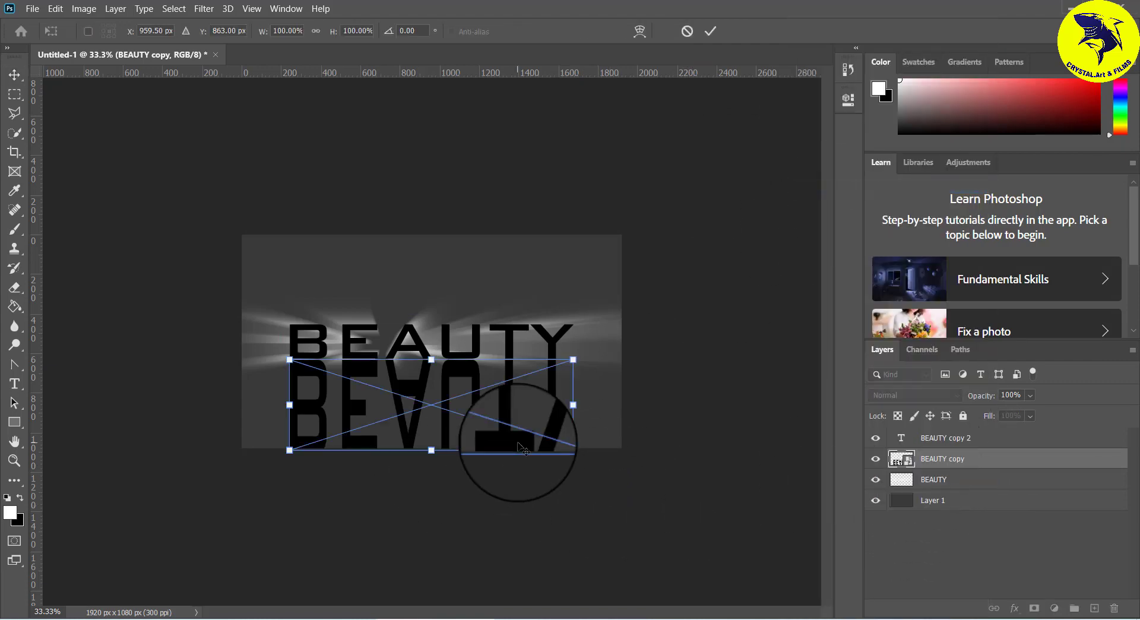
{"action": "left_click", "coordinate": [55, 8]}
{"action": "mouse_move", "coordinate": [78, 330]}
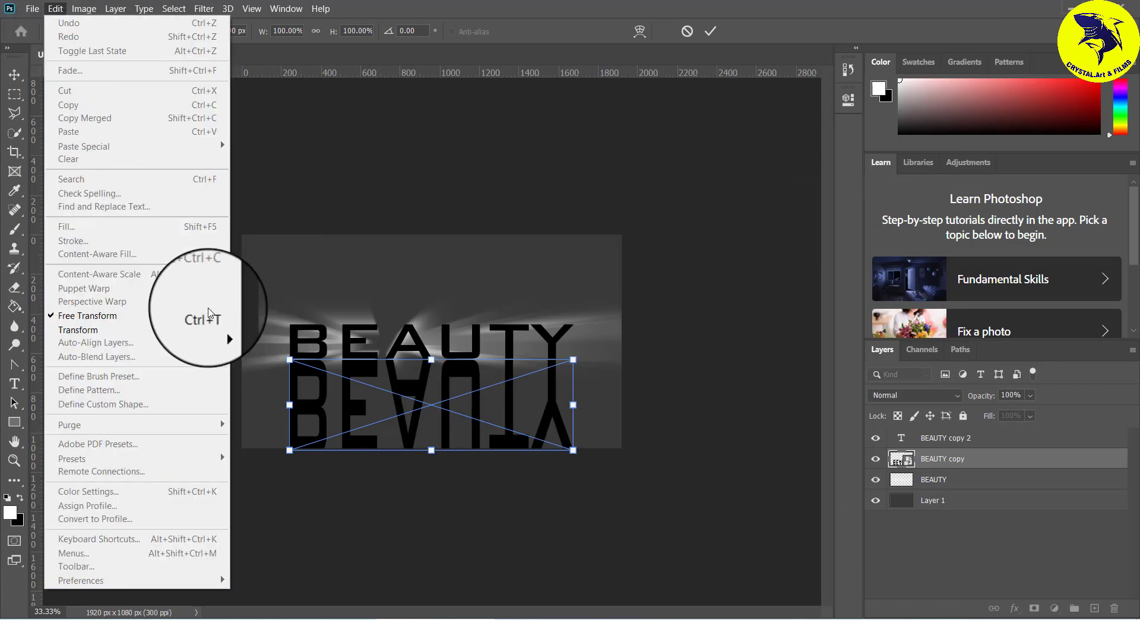
{"action": "left_click", "coordinate": [271, 414]}
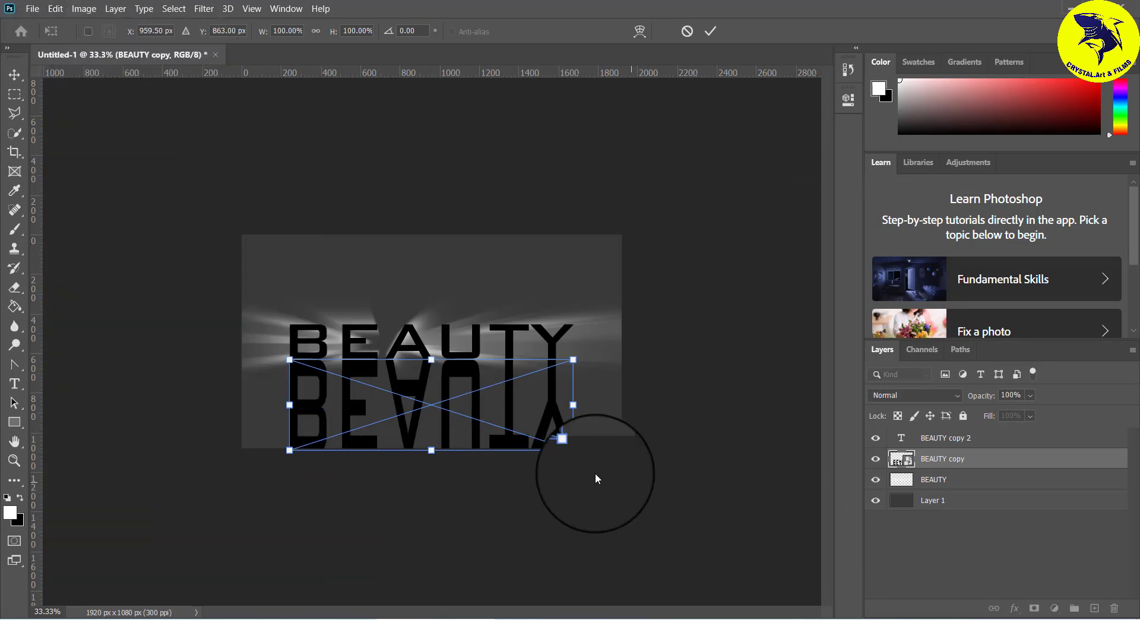
{"action": "left_click_drag", "start_coordinate": [574, 450], "coordinate": [765, 450]}
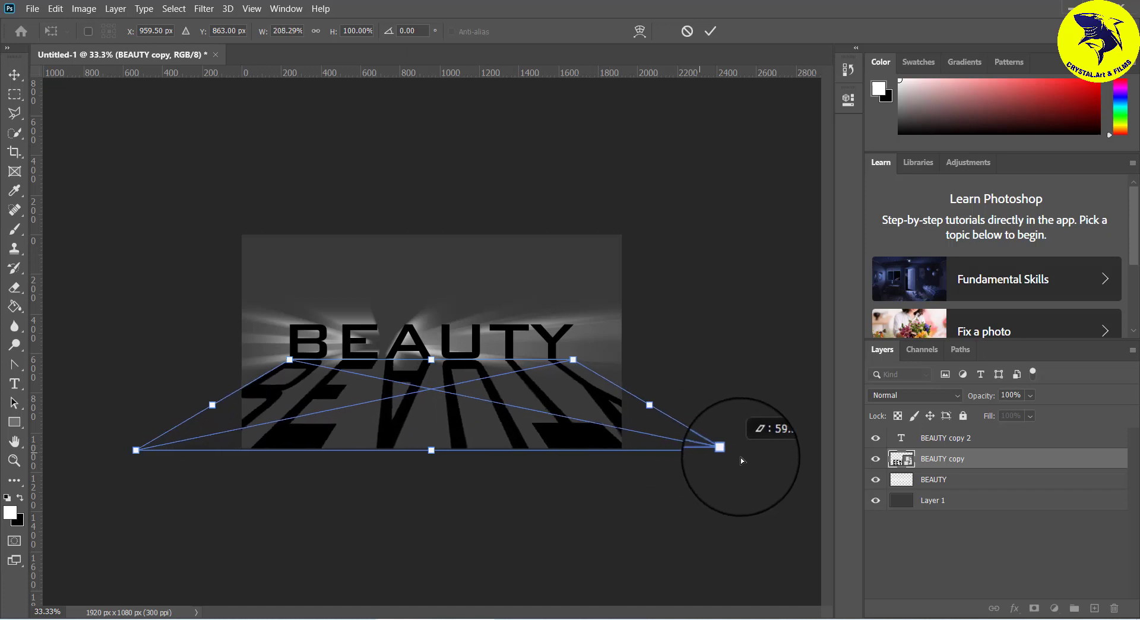
{"action": "left_click", "coordinate": [710, 31]}
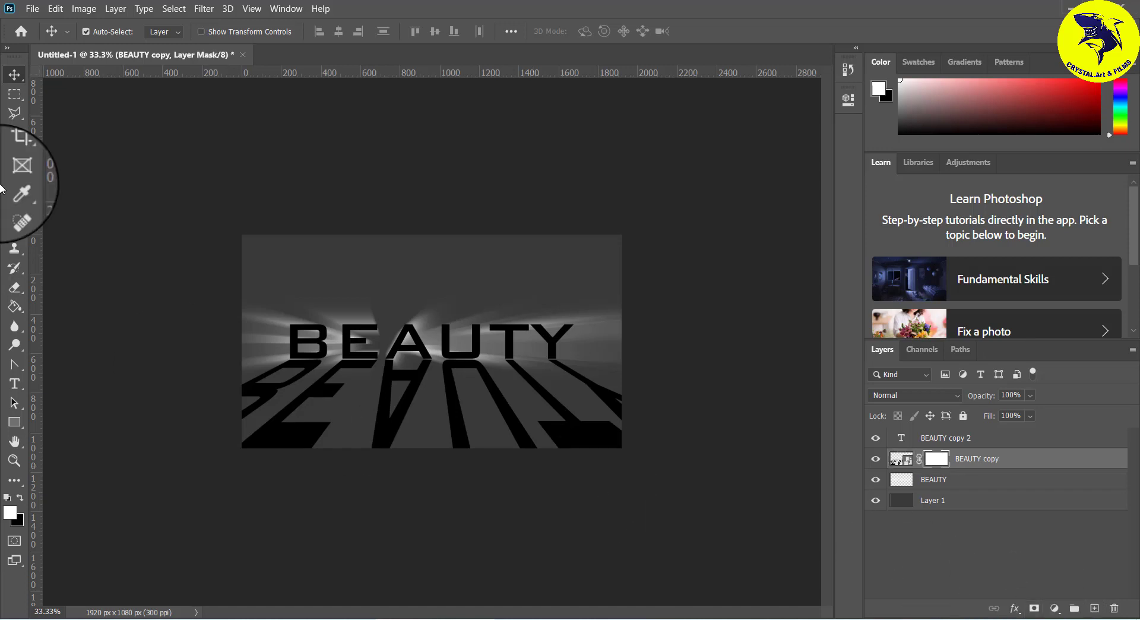
{"action": "left_click", "coordinate": [15, 307]}
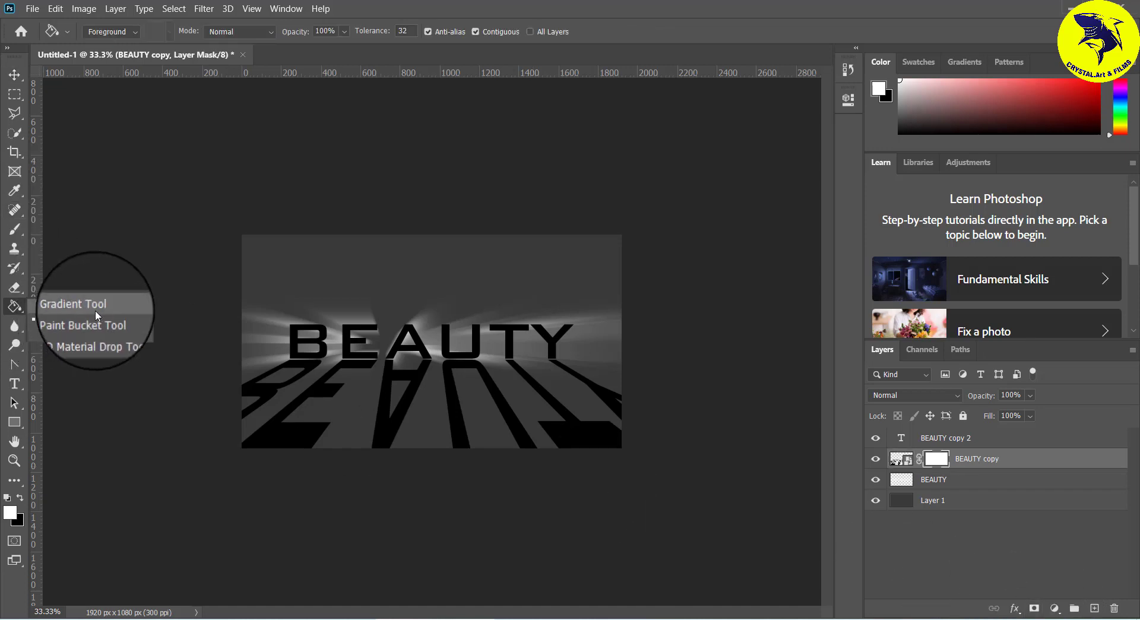
{"action": "left_click", "coordinate": [75, 301]}
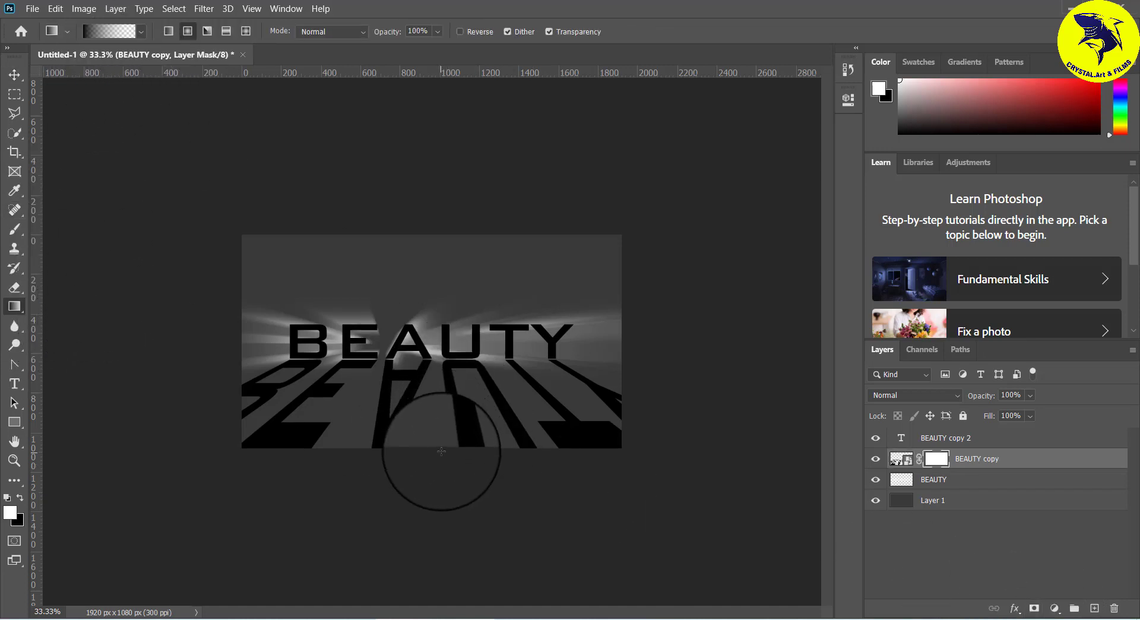
Step: Choose the white-to-black Basics gradient preset for the reflection's mask
{"action": "left_click_drag", "start_coordinate": [439, 448], "coordinate": [433, 344]}
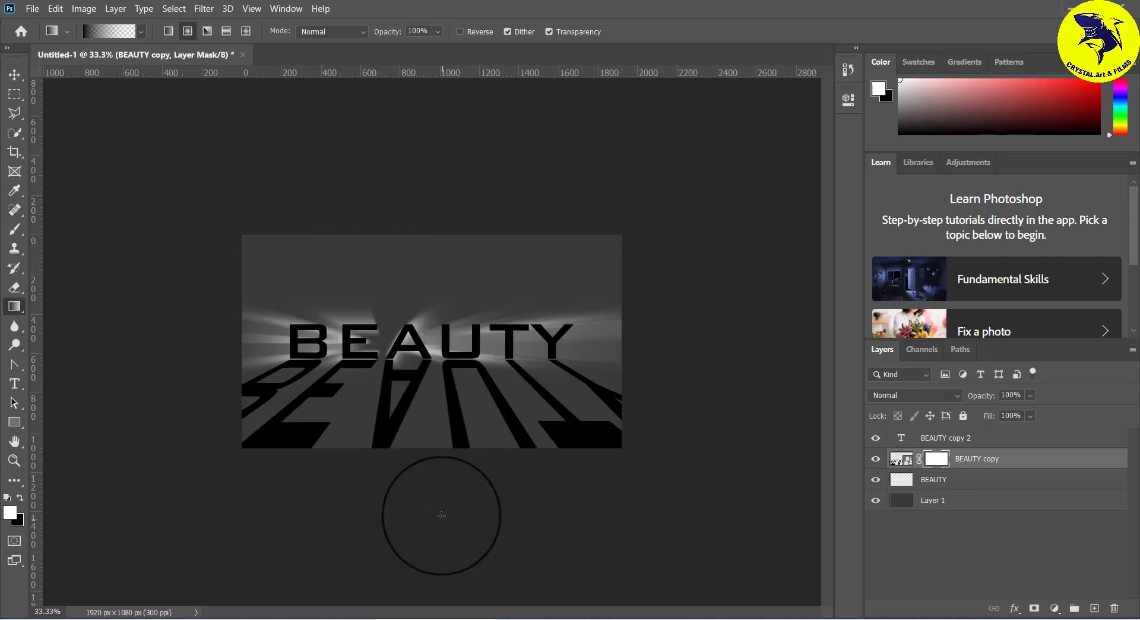
{"action": "left_click", "coordinate": [141, 31]}
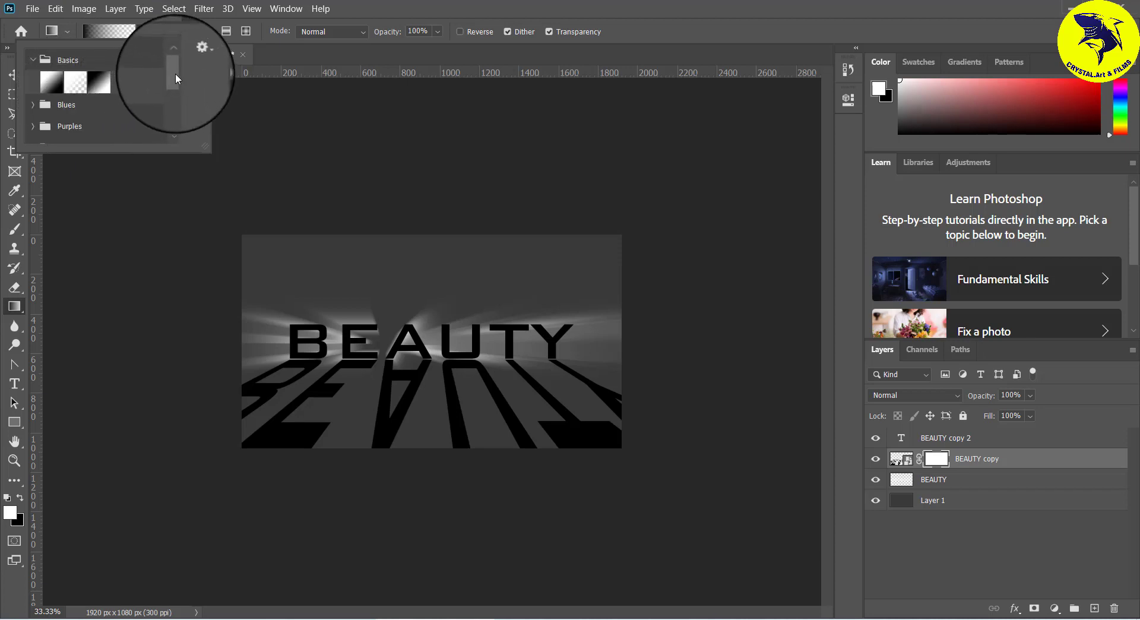
{"action": "mouse_move", "coordinate": [175, 73]}
{"action": "left_mouse_down"}
{"action": "mouse_move", "coordinate": [176, 84]}
{"action": "mouse_move", "coordinate": [176, 71]}
{"action": "left_mouse_up"}
{"action": "left_click", "coordinate": [52, 82]}
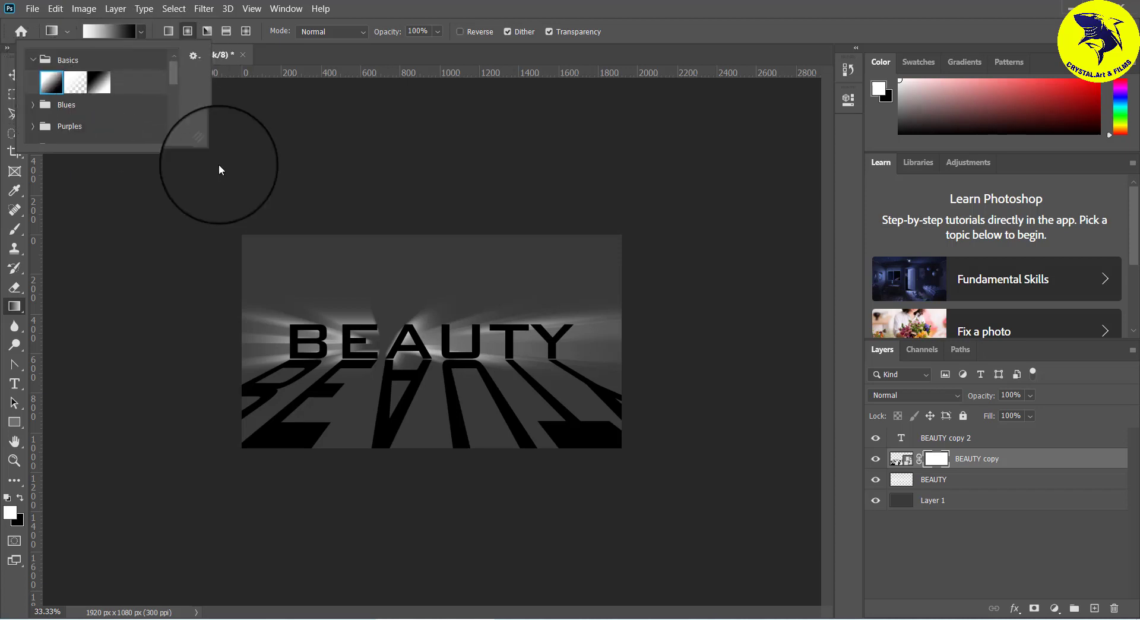
Step: Try several upward linear gradient fades on the BEAUTY copy mask, undoing each
{"action": "left_click_drag", "start_coordinate": [420, 501], "coordinate": [426, 250]}
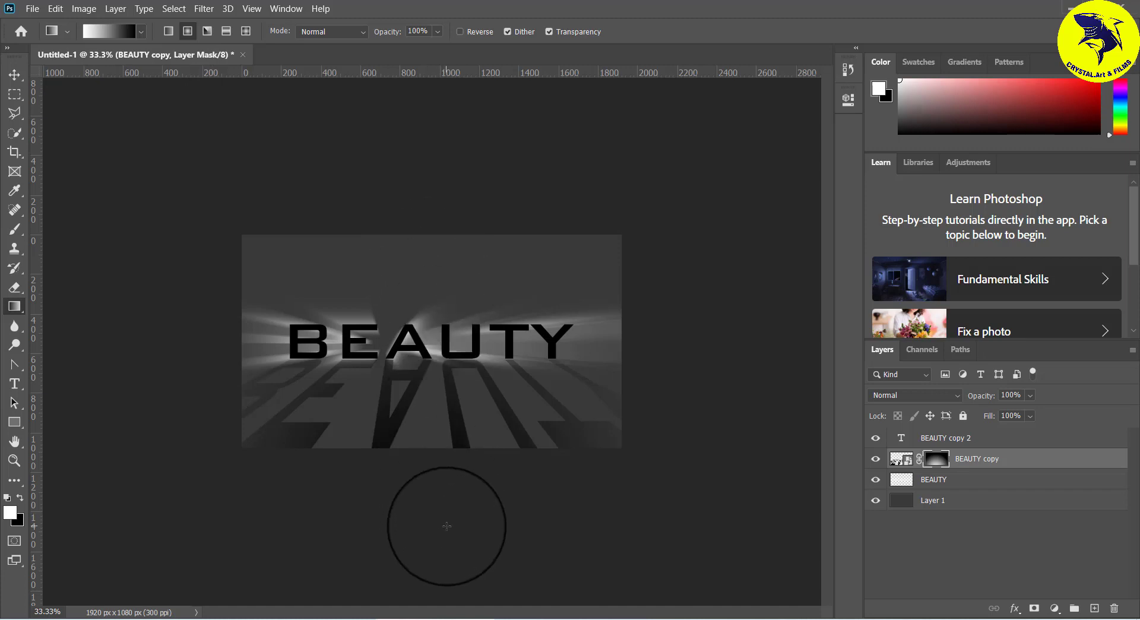
{"action": "key", "text": "ctrl+z"}
{"action": "left_click_drag", "start_coordinate": [425, 461], "coordinate": [427, 178]}
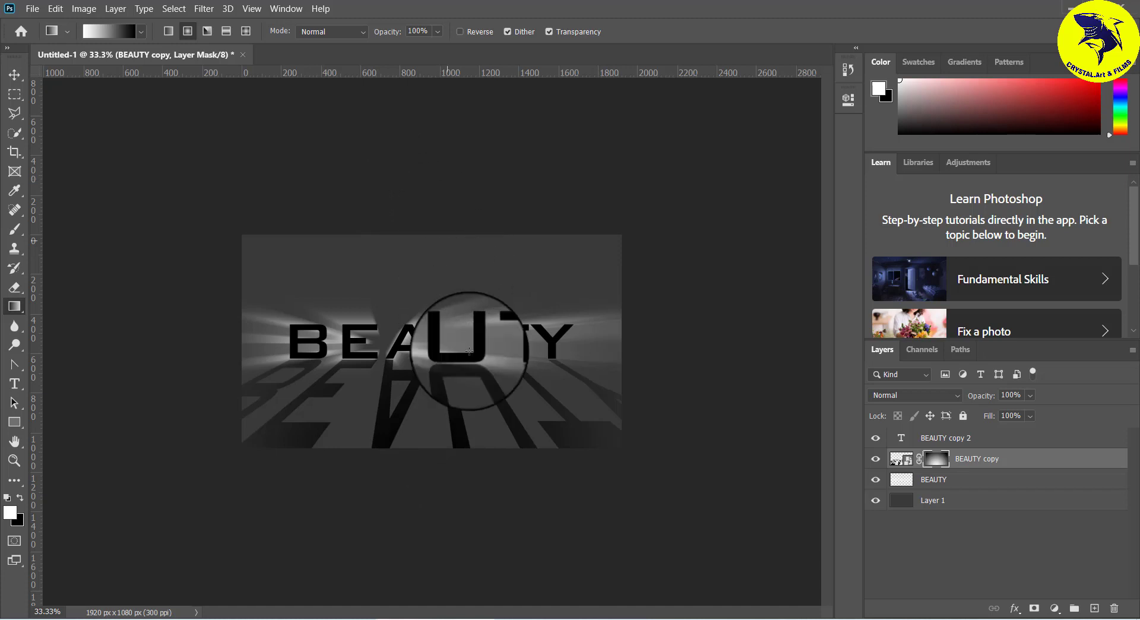
{"action": "key", "text": "ctrl+z"}
{"action": "left_click_drag", "start_coordinate": [438, 503], "coordinate": [435, 341]}
{"action": "key", "text": "ctrl+z"}
{"action": "left_click_drag", "start_coordinate": [438, 521], "coordinate": [436, 401]}
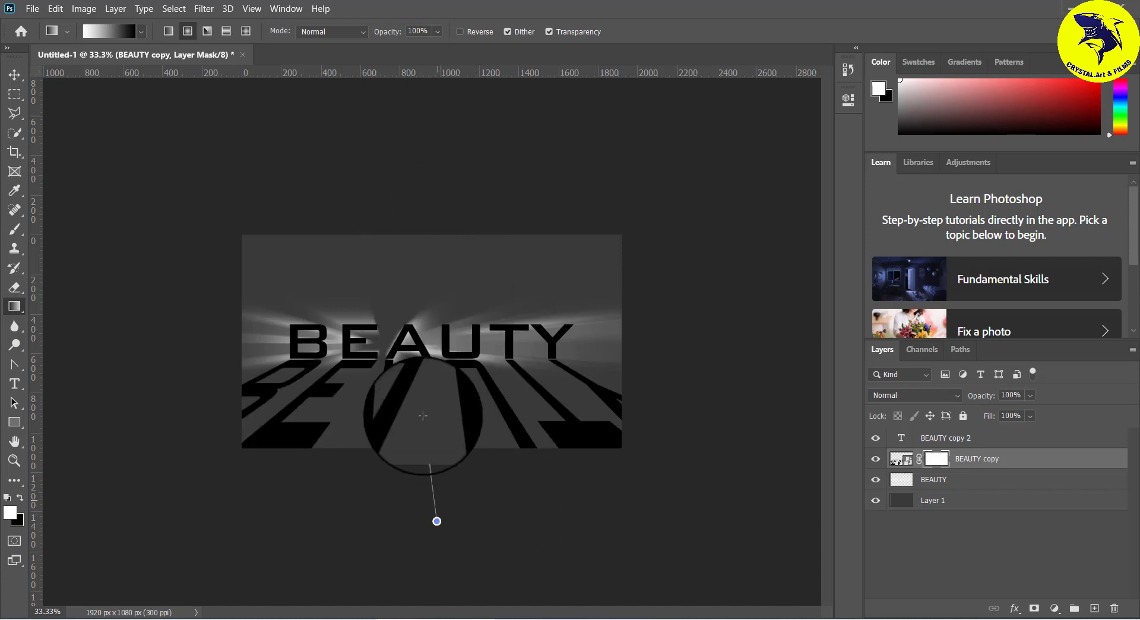
{"action": "key", "text": "ctrl+z"}
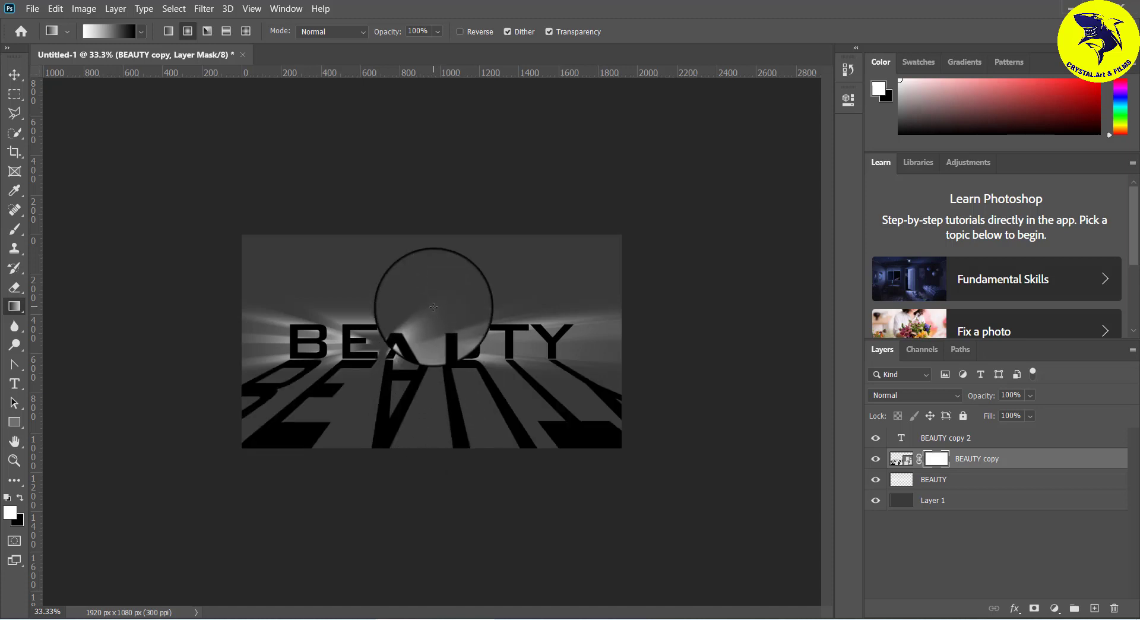
Step: Fade the reflection with a long top-to-bottom gradient across the mask
{"action": "left_click_drag", "start_coordinate": [433, 306], "coordinate": [449, 514]}
{"action": "left_click_drag", "start_coordinate": [431, 553], "coordinate": [432, 554]}
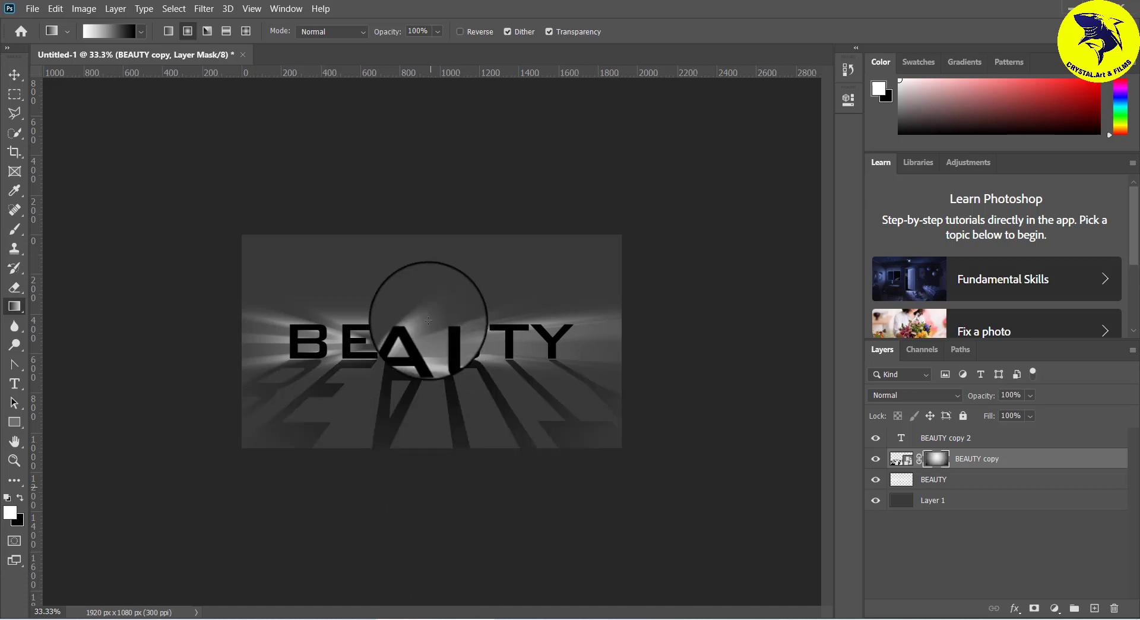
{"action": "key", "text": "ctrl+z"}
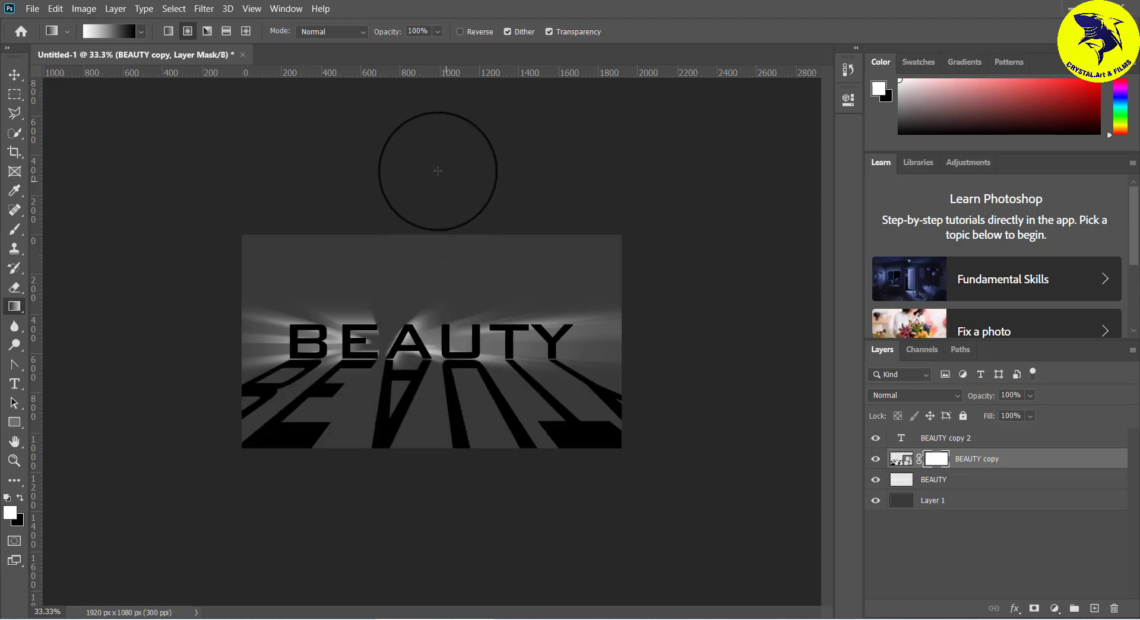
{"action": "mouse_move", "coordinate": [437, 164]}
{"action": "left_mouse_down"}
{"action": "mouse_move", "coordinate": [434, 520]}
{"action": "mouse_move", "coordinate": [429, 441]}
{"action": "left_mouse_up"}
{"action": "key", "text": "ctrl+z"}
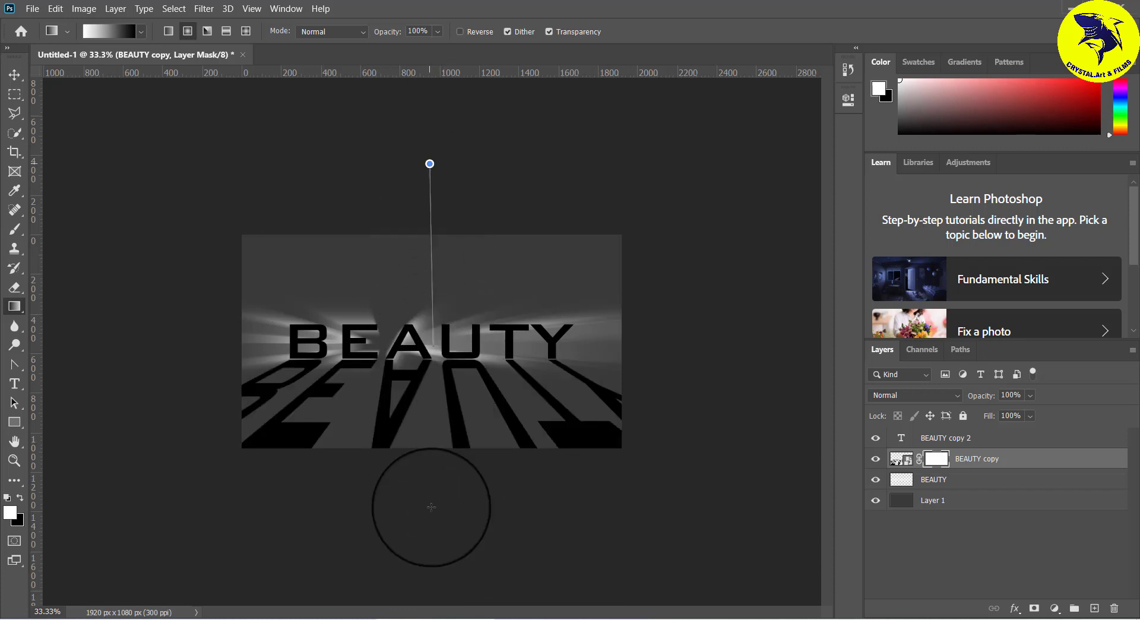
{"action": "left_click_drag", "start_coordinate": [431, 507], "coordinate": [424, 570]}
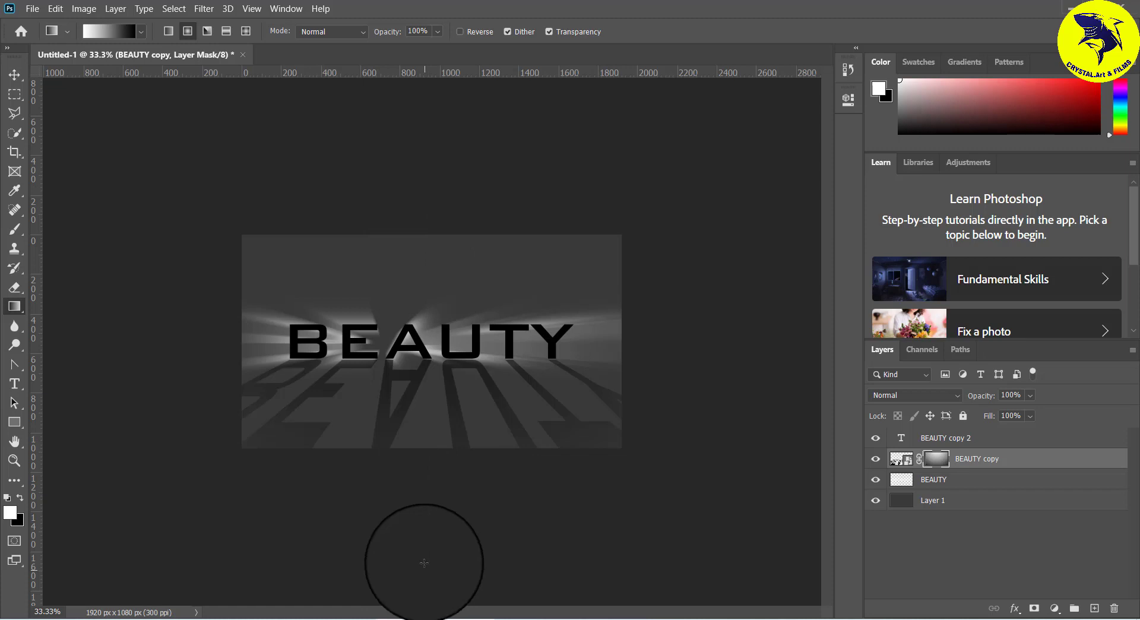
{"action": "left_click_drag", "start_coordinate": [451, 131], "coordinate": [454, 475]}
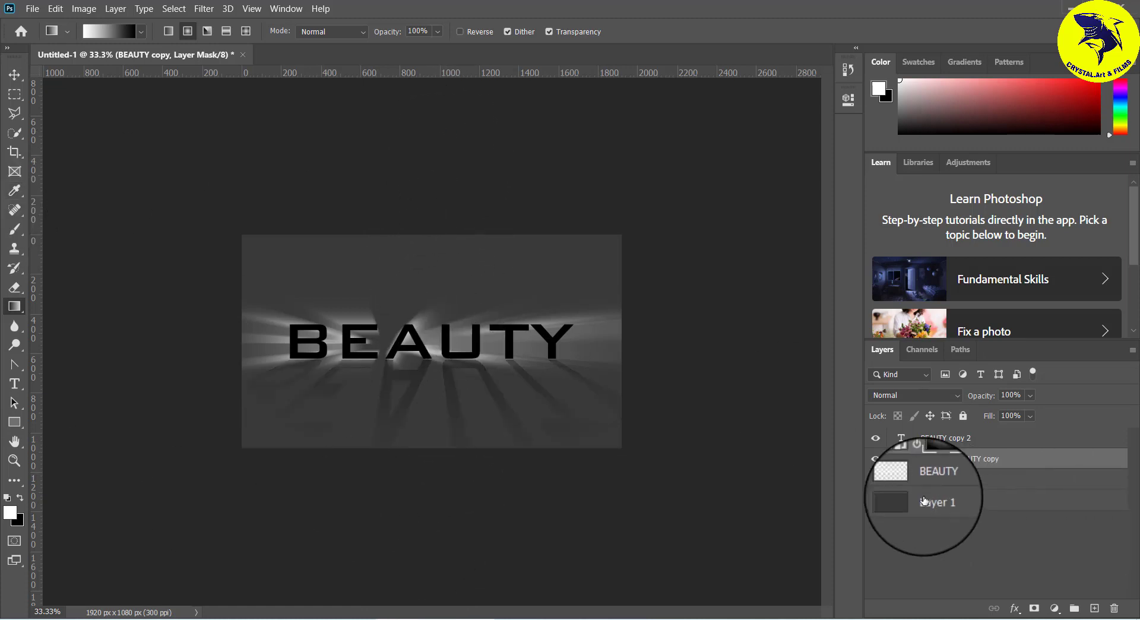
Step: Select the BEAUTY copy 2 text layer and lower its fill to 16%
{"action": "left_click", "coordinate": [902, 439]}
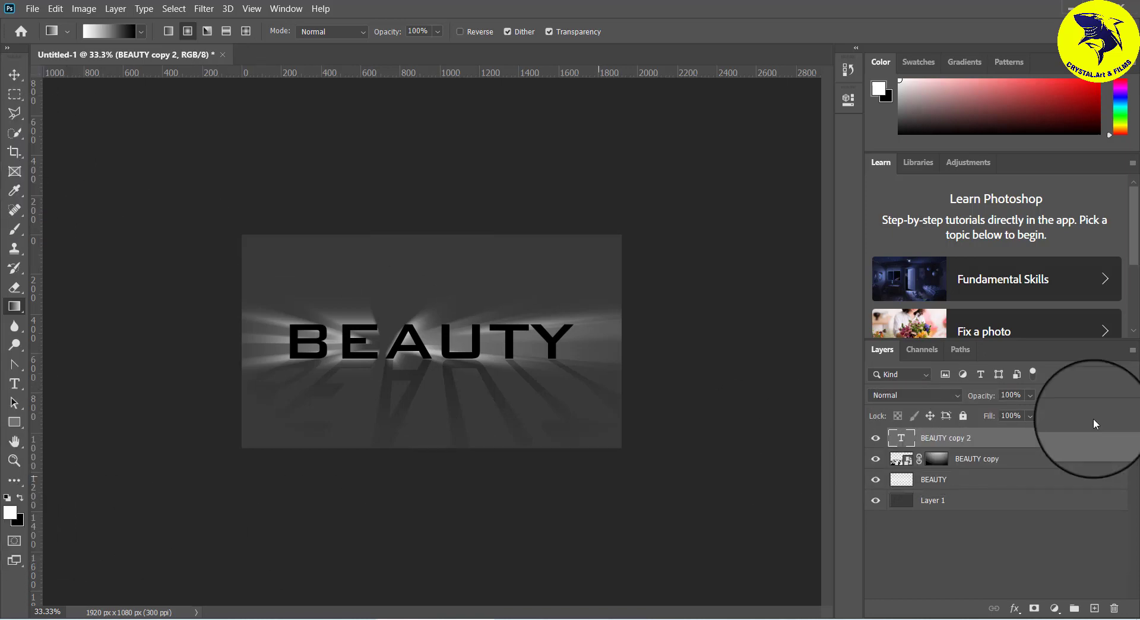
{"action": "double_click", "coordinate": [1016, 443]}
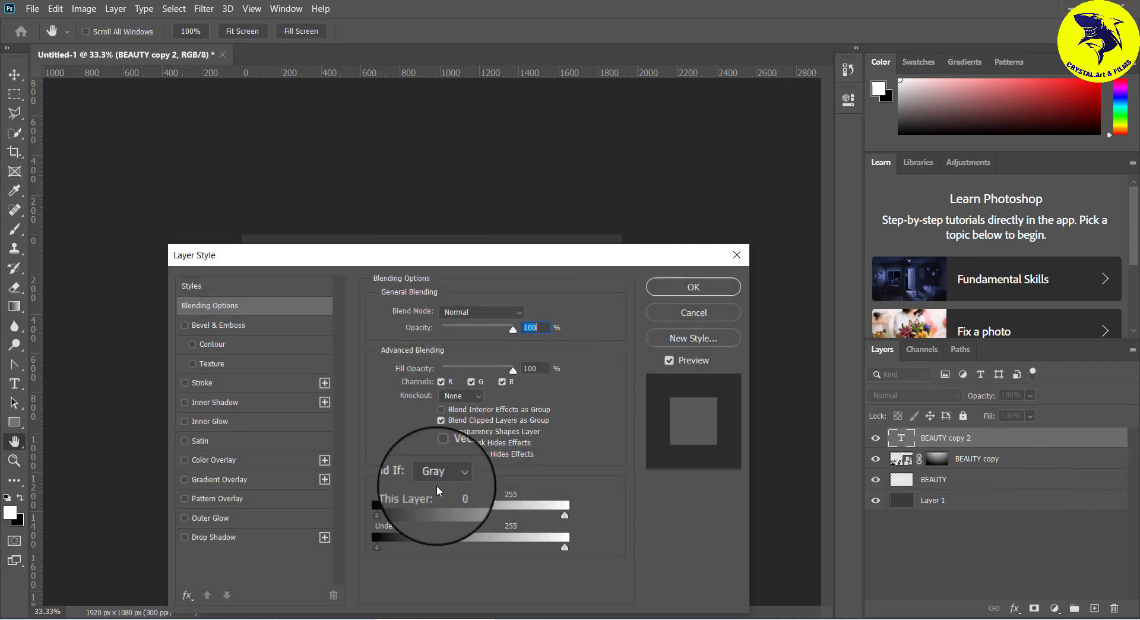
{"action": "mouse_move", "coordinate": [511, 252]}
{"action": "left_mouse_down"}
{"action": "mouse_move", "coordinate": [864, 149]}
{"action": "mouse_move", "coordinate": [614, 97]}
{"action": "left_mouse_up"}
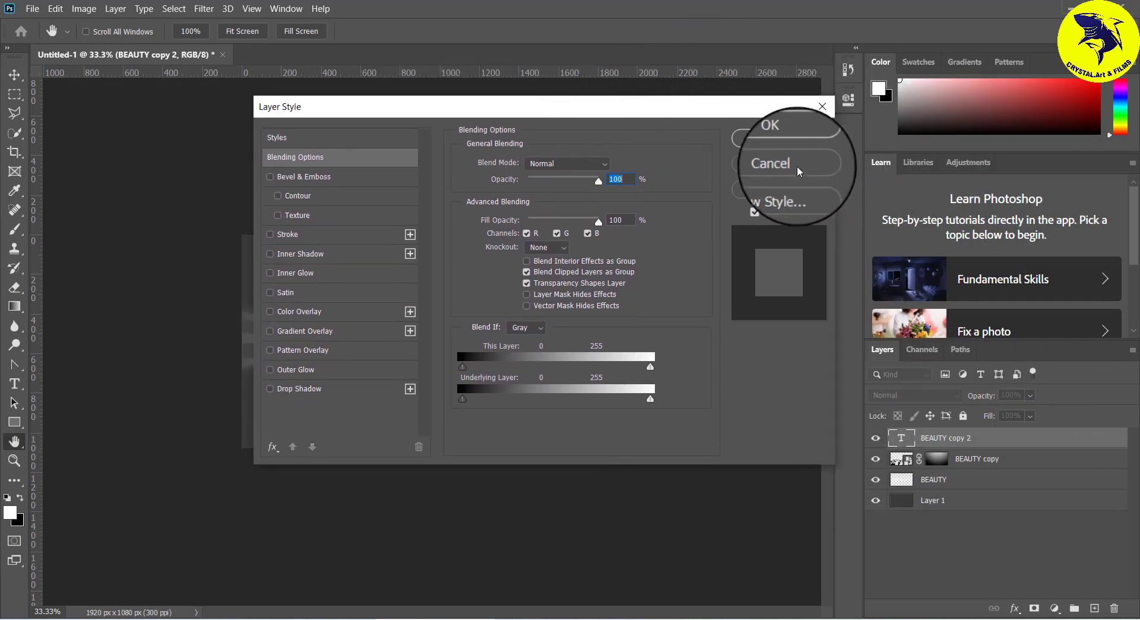
{"action": "left_click", "coordinate": [778, 166]}
{"action": "left_click", "coordinate": [1032, 415]}
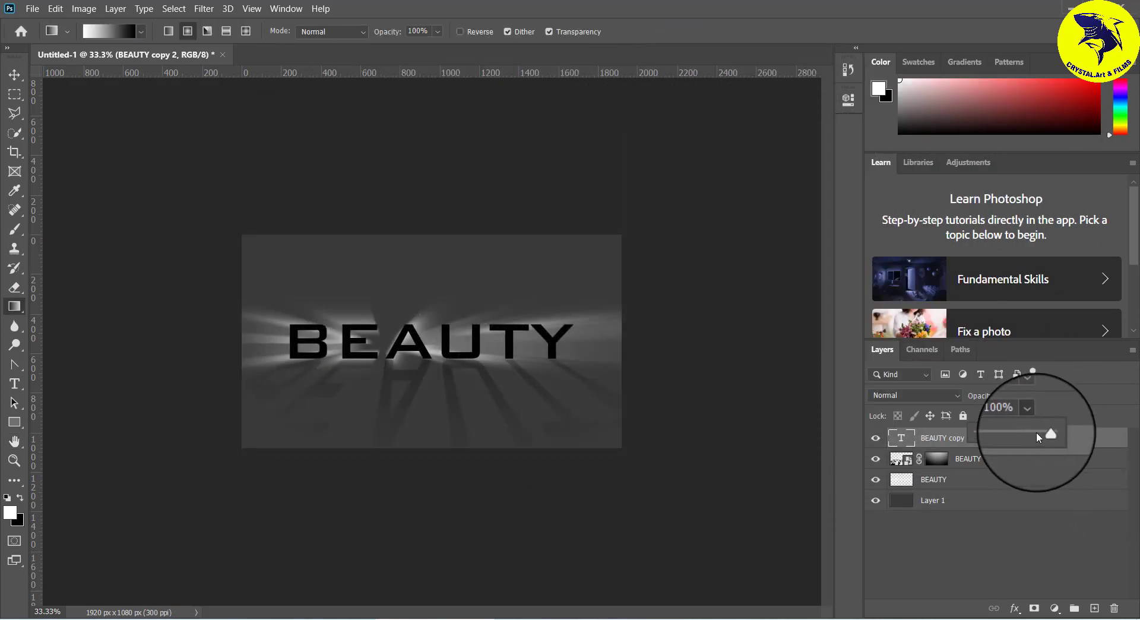
{"action": "left_click_drag", "start_coordinate": [1036, 432], "coordinate": [989, 436]}
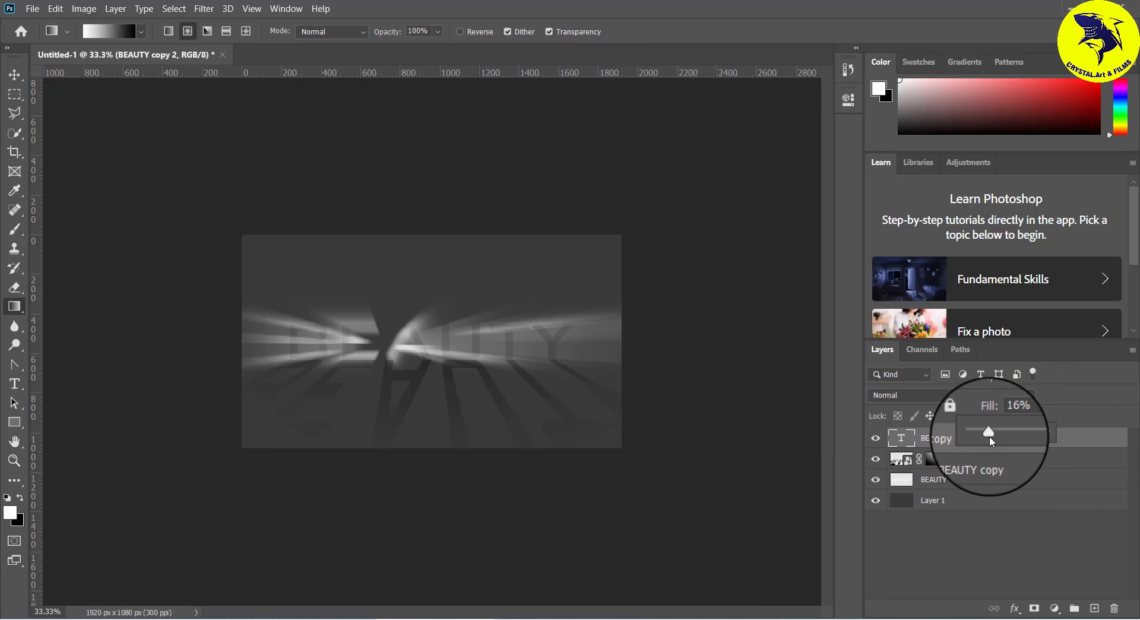
{"action": "key", "text": "ctrl+plus"}
{"action": "key", "text": "ctrl+plus"}
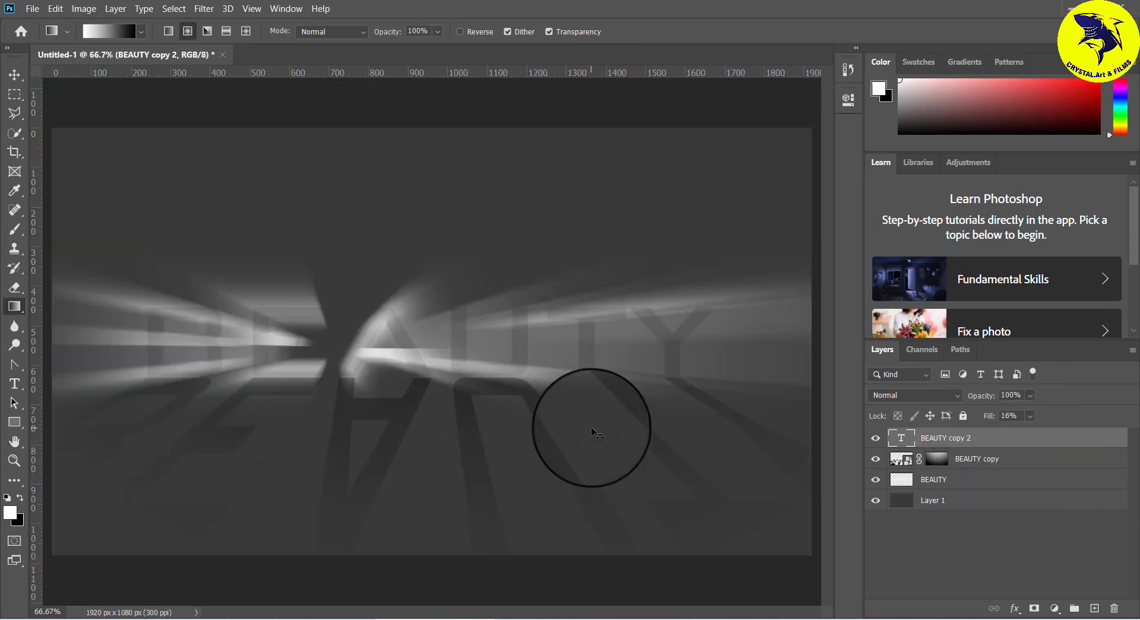
{"action": "key", "text": "ctrl+minus"}
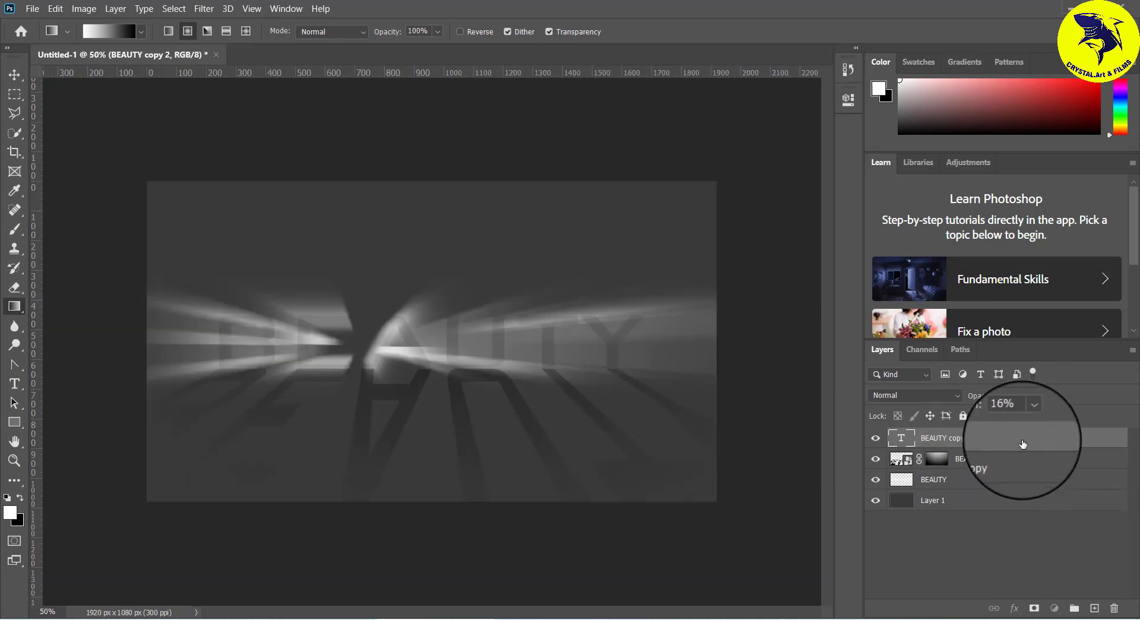
Step: Add a white (ffffff) 2 px inside Stroke layer style to BEAUTY copy 2
{"action": "double_click", "coordinate": [1019, 438]}
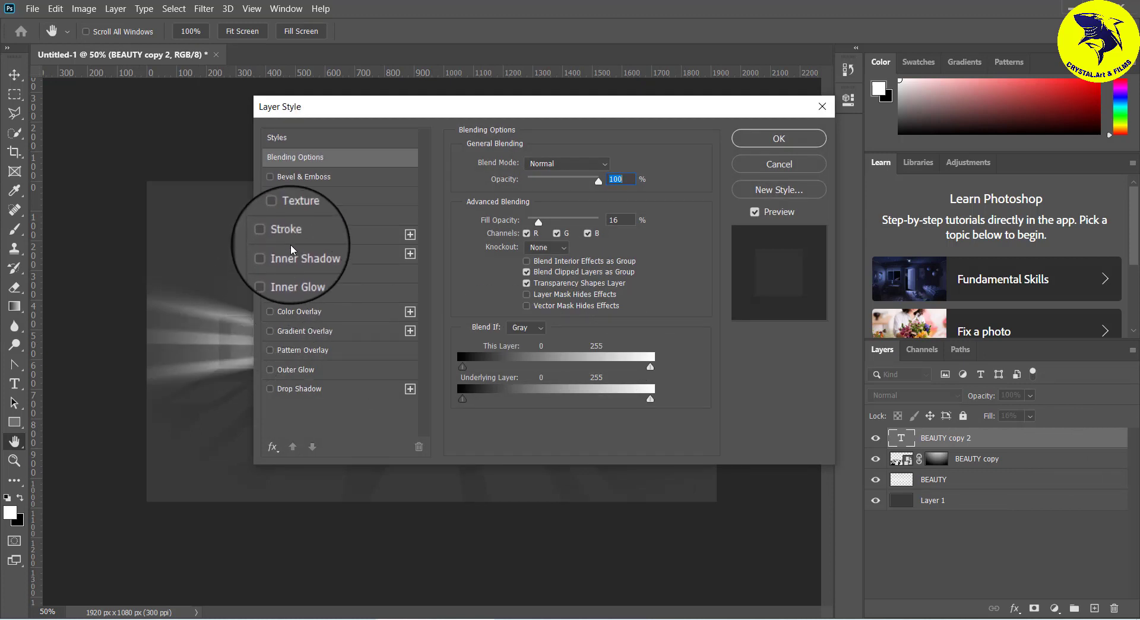
{"action": "left_click", "coordinate": [272, 234]}
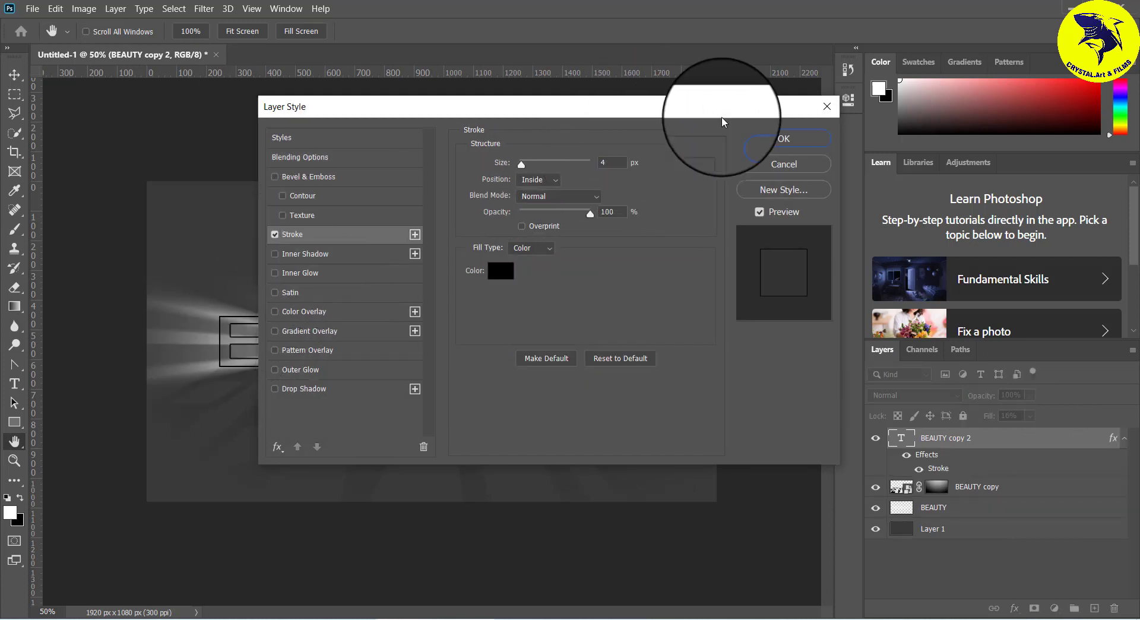
{"action": "left_click_drag", "start_coordinate": [684, 107], "coordinate": [967, 140]}
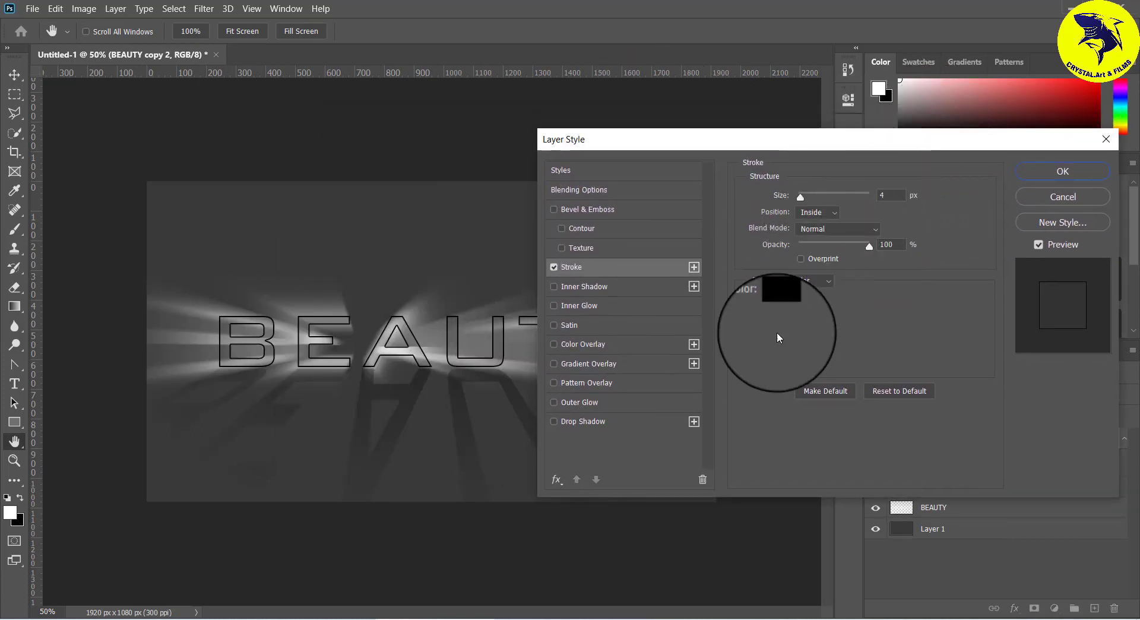
{"action": "left_click", "coordinate": [785, 308]}
{"action": "left_click_drag", "start_coordinate": [428, 136], "coordinate": [350, 116]}
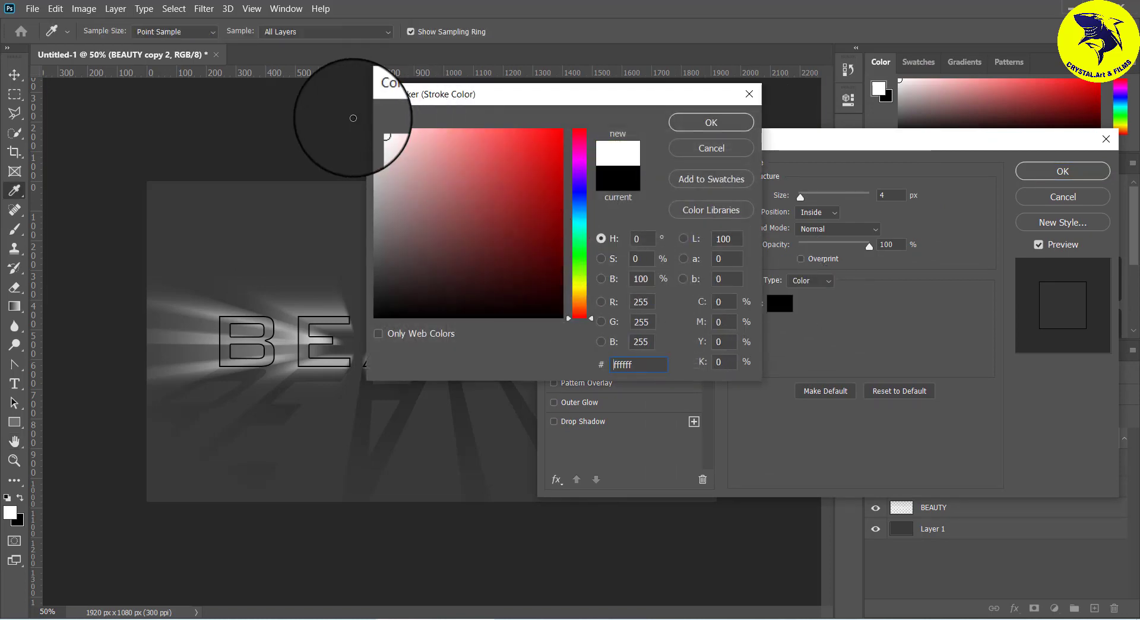
{"action": "left_click", "coordinate": [711, 122]}
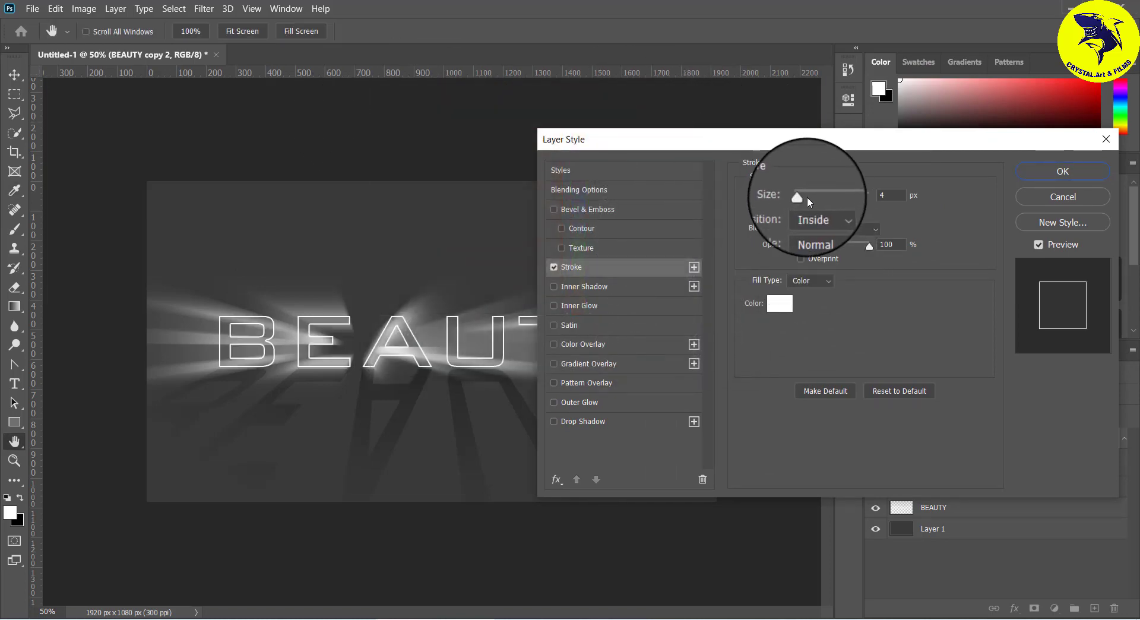
{"action": "left_click_drag", "start_coordinate": [803, 202], "coordinate": [800, 202]}
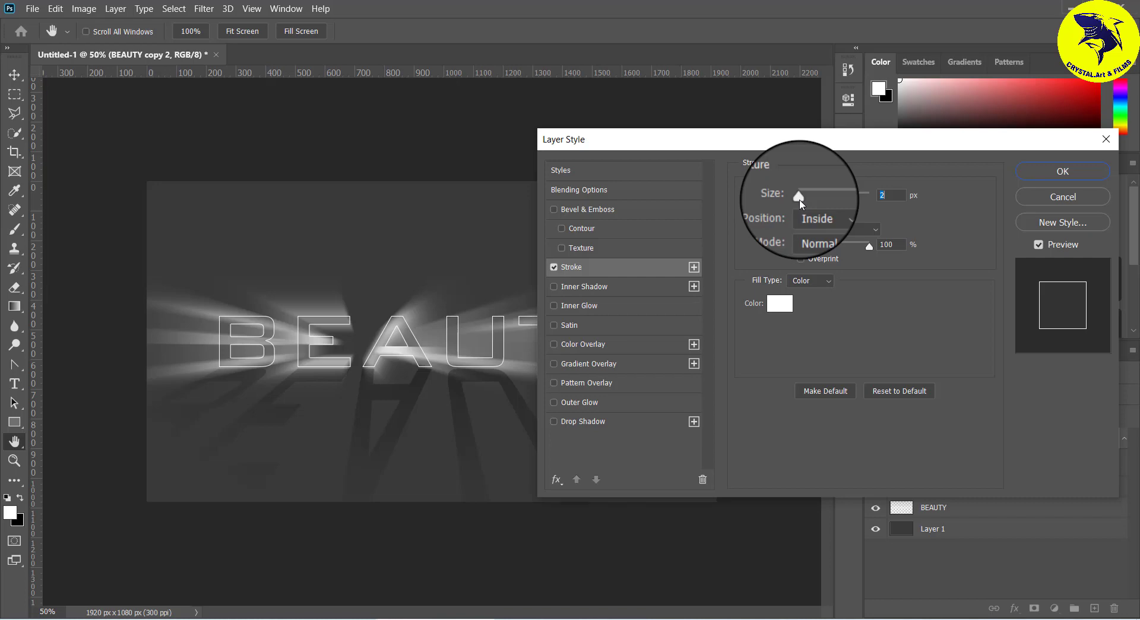
{"action": "left_click", "coordinate": [1063, 171]}
{"action": "key", "text": "g"}
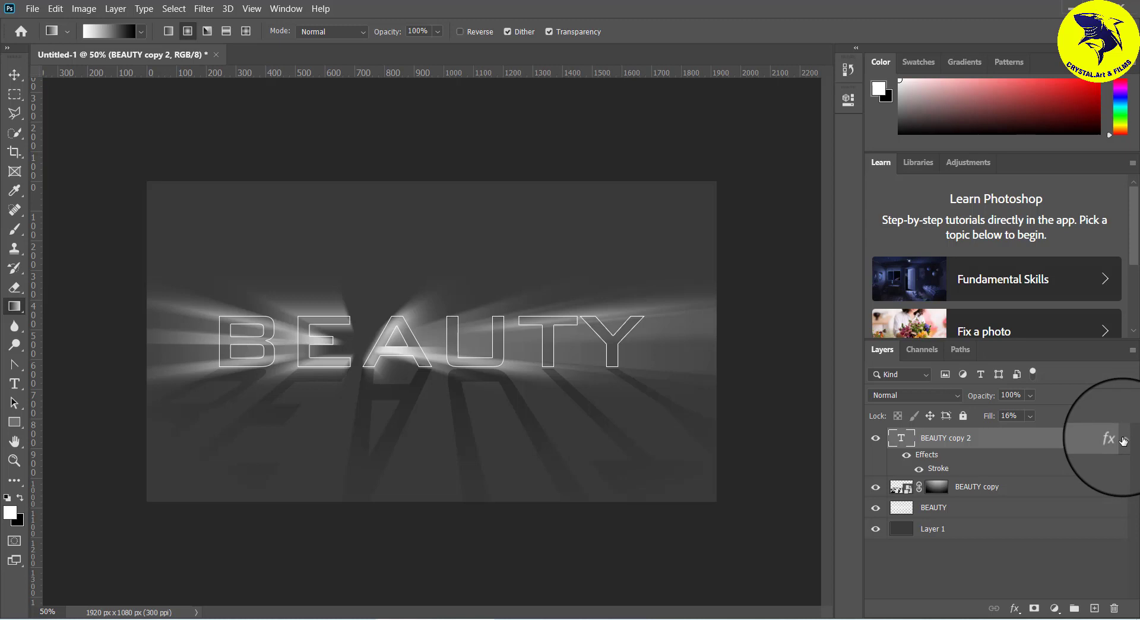
Step: Create a new empty layer and test a 2100 px soft white brush dab
{"action": "left_click", "coordinate": [1123, 440]}
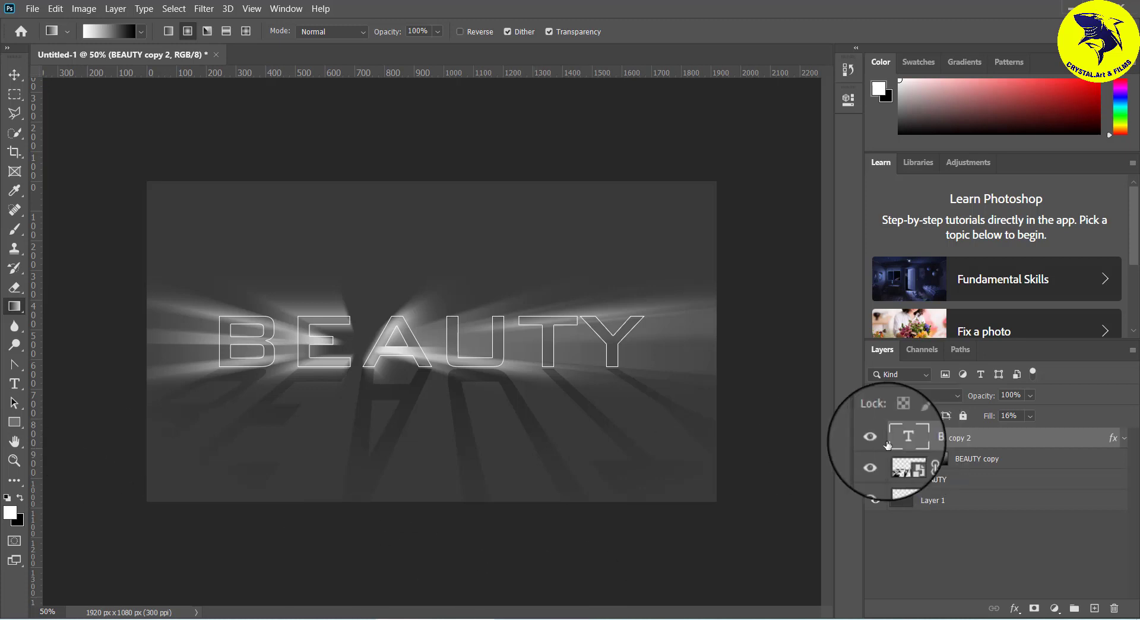
{"action": "left_click", "coordinate": [1095, 611]}
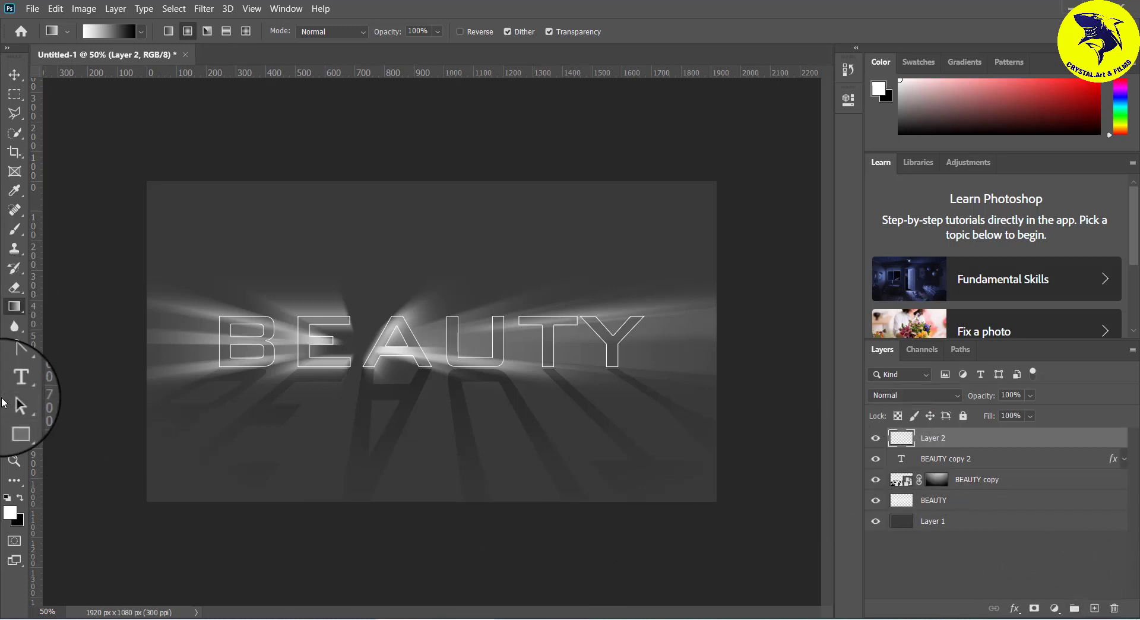
{"action": "left_click", "coordinate": [14, 230]}
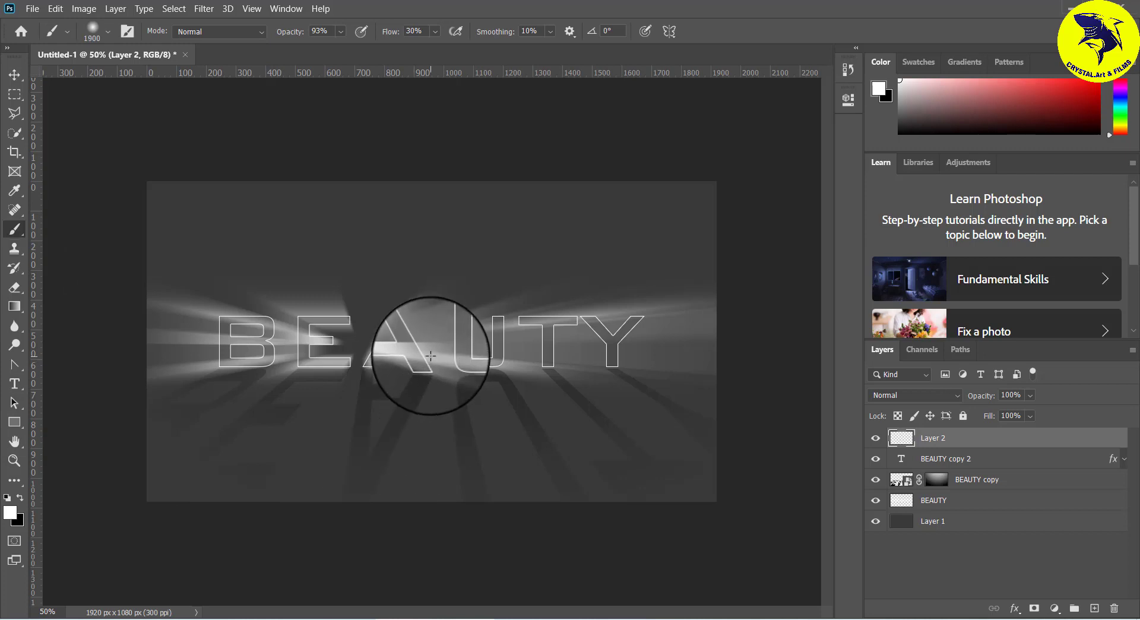
{"action": "key", "text": "bracketright"}
{"action": "key", "text": "bracketright"}
{"action": "left_click", "coordinate": [421, 341]}
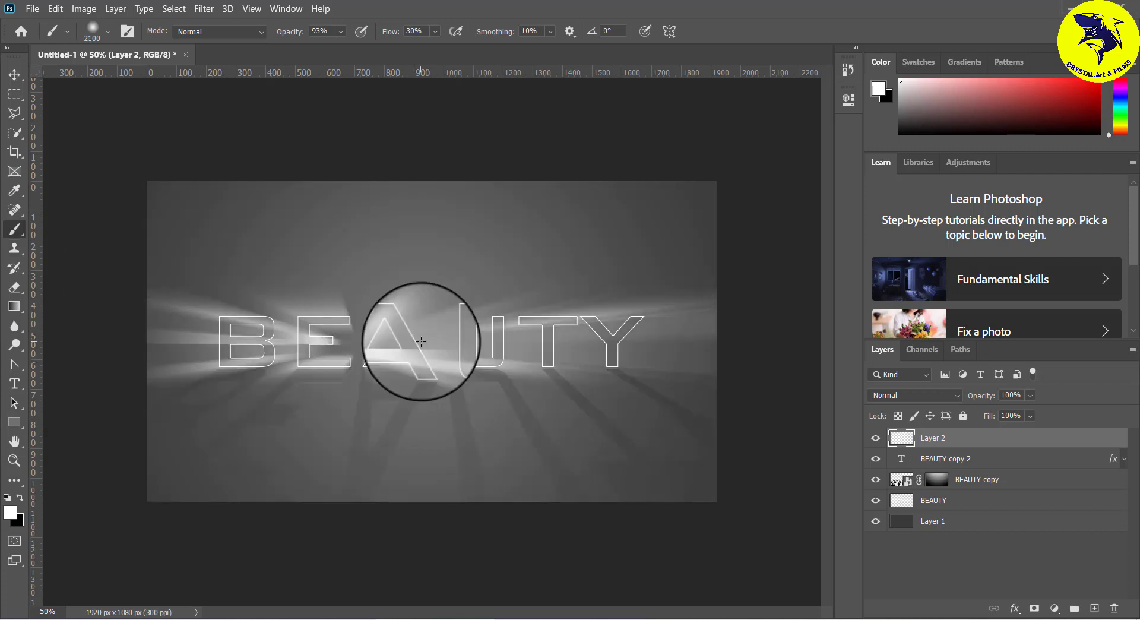
{"action": "key", "text": "ctrl+z"}
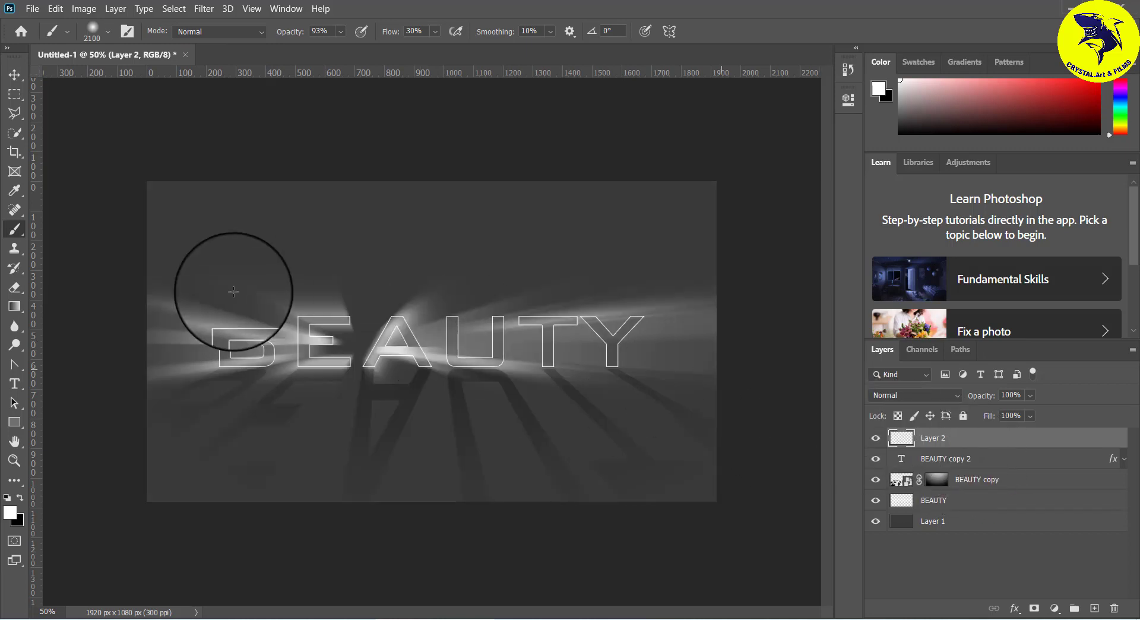
Step: Paint a soft white glow over the A, trying brush sizes from 700 to 1300
{"action": "left_click", "coordinate": [424, 312]}
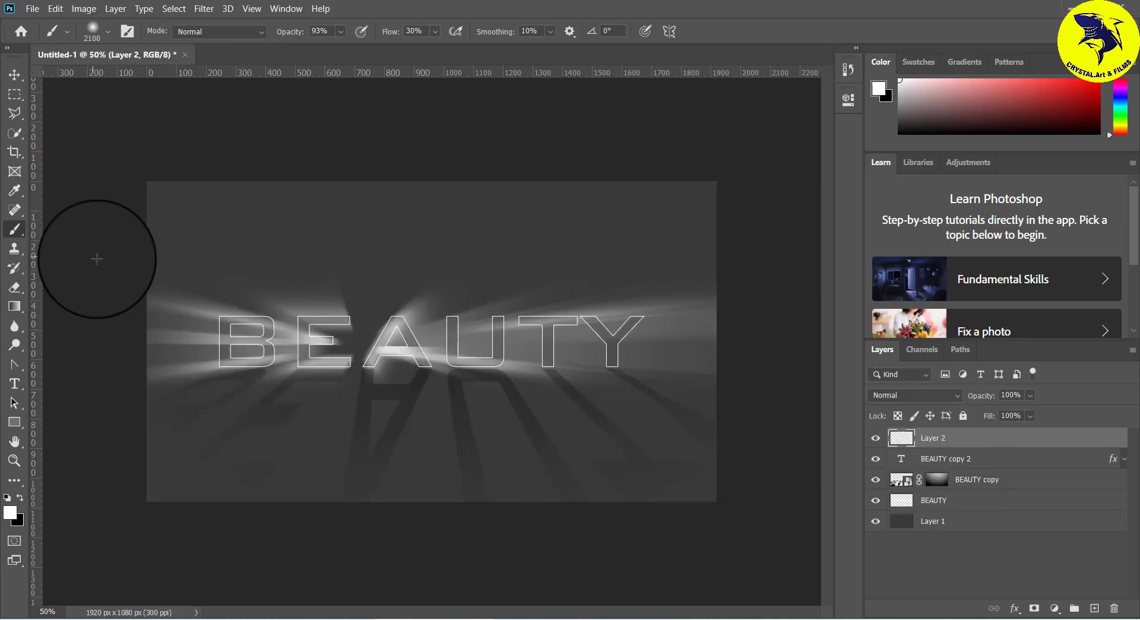
{"action": "key", "text": "bracketleft"}
{"action": "key", "text": "bracketleft"}
{"action": "key", "text": "bracketleft"}
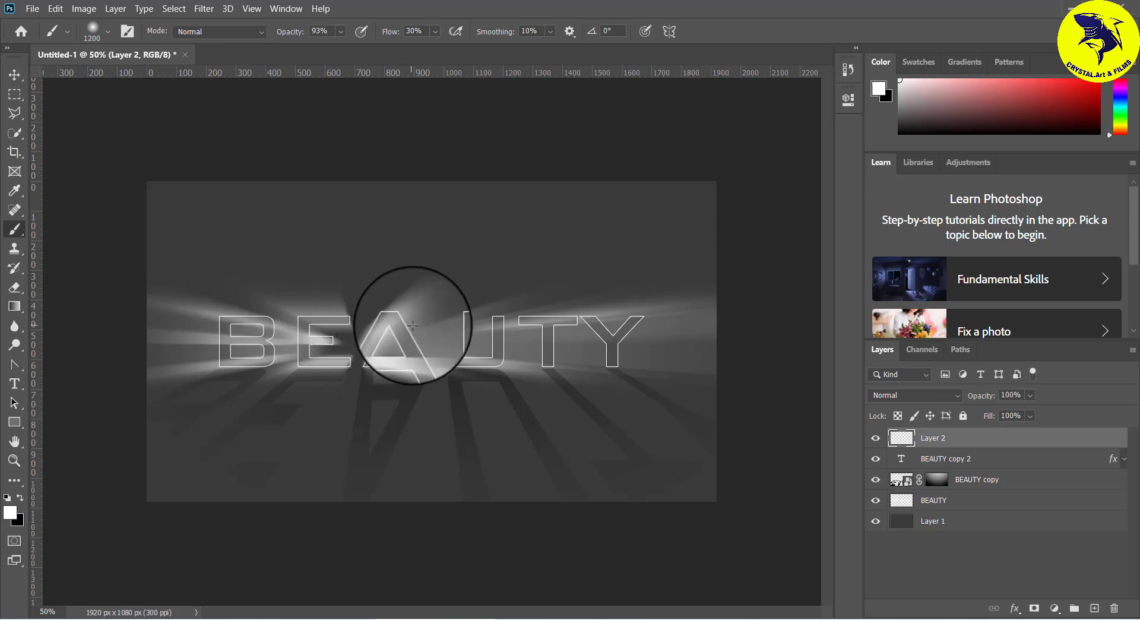
{"action": "key", "text": "bracketleft"}
{"action": "key", "text": "bracketleft"}
{"action": "key", "text": "bracketleft"}
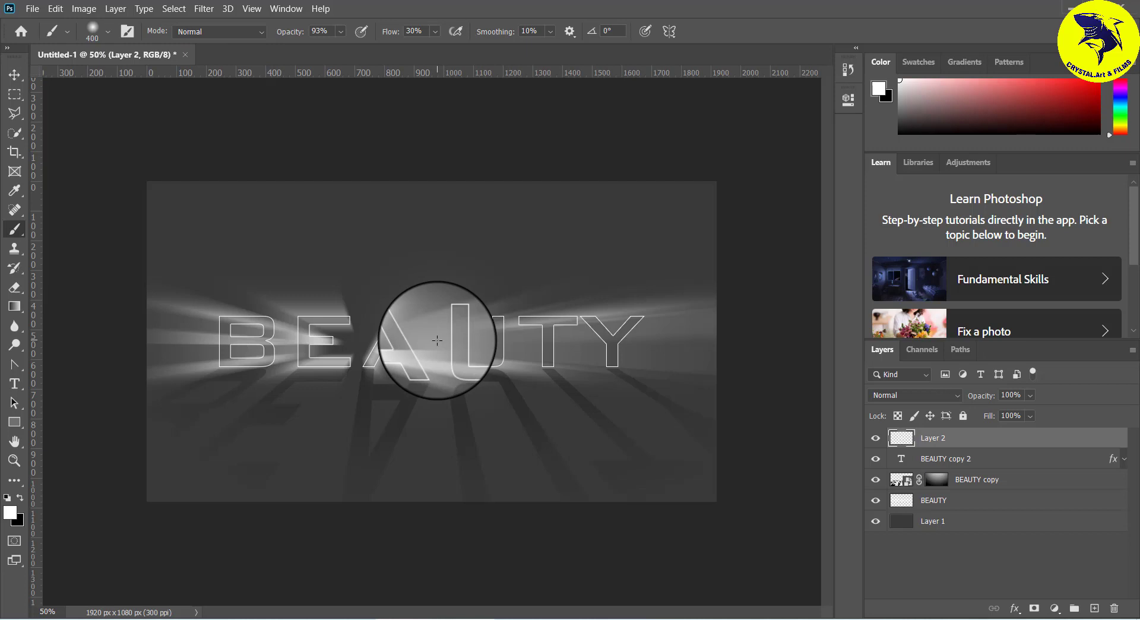
{"action": "key", "text": "ctrl+z"}
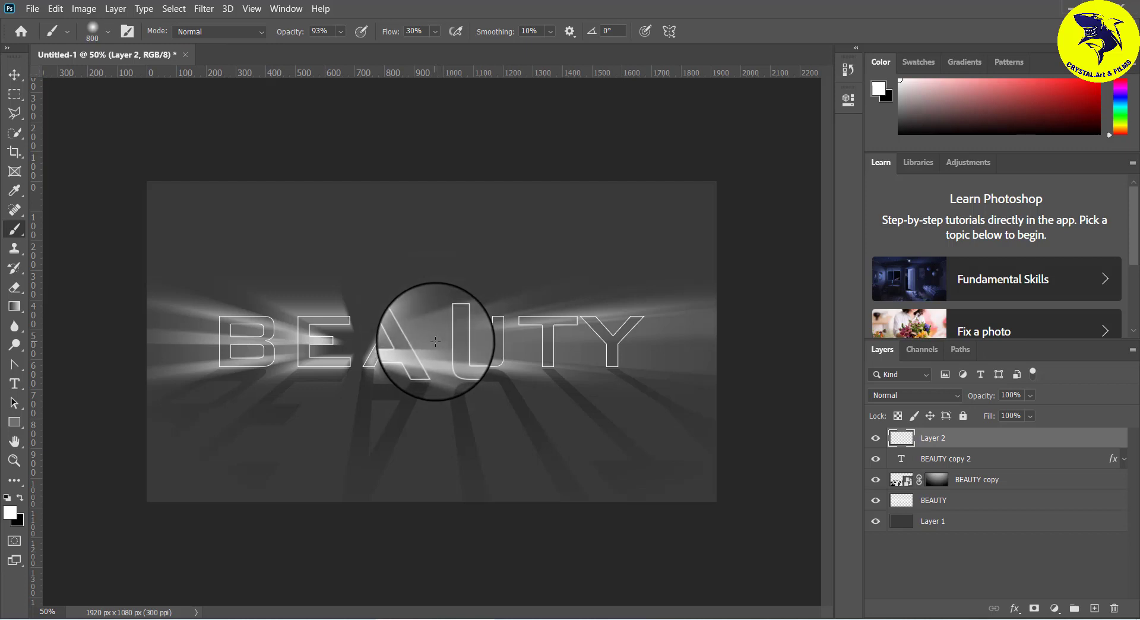
{"action": "key", "text": "bracketright"}
{"action": "key", "text": "bracketright"}
{"action": "key", "text": "bracketright"}
{"action": "left_click", "coordinate": [420, 345]}
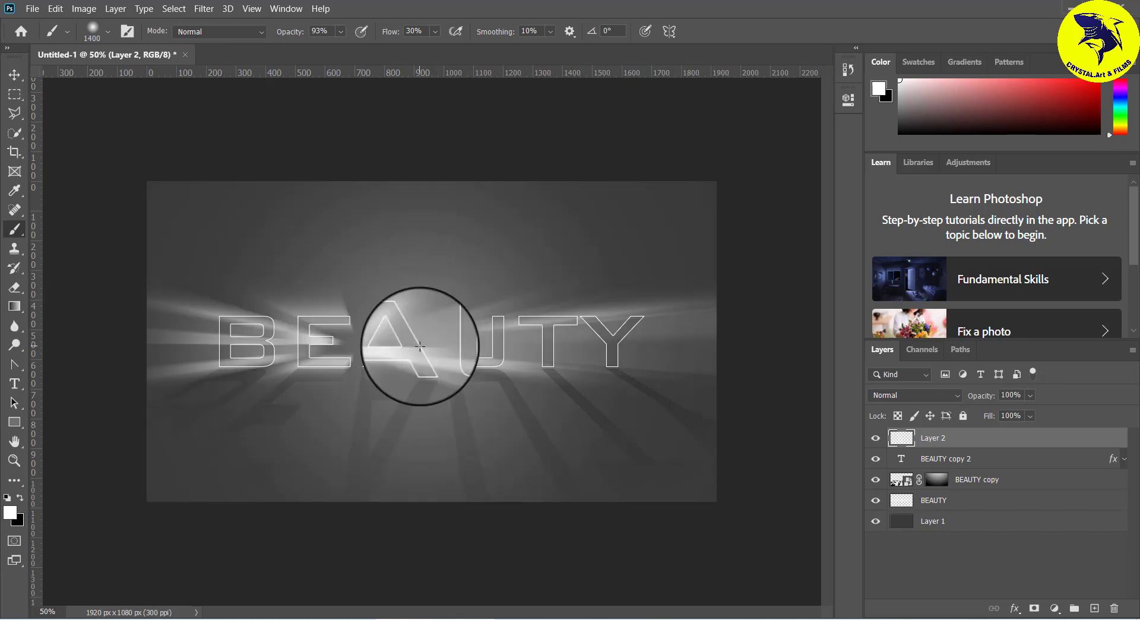
{"action": "key", "text": "ctrl+z"}
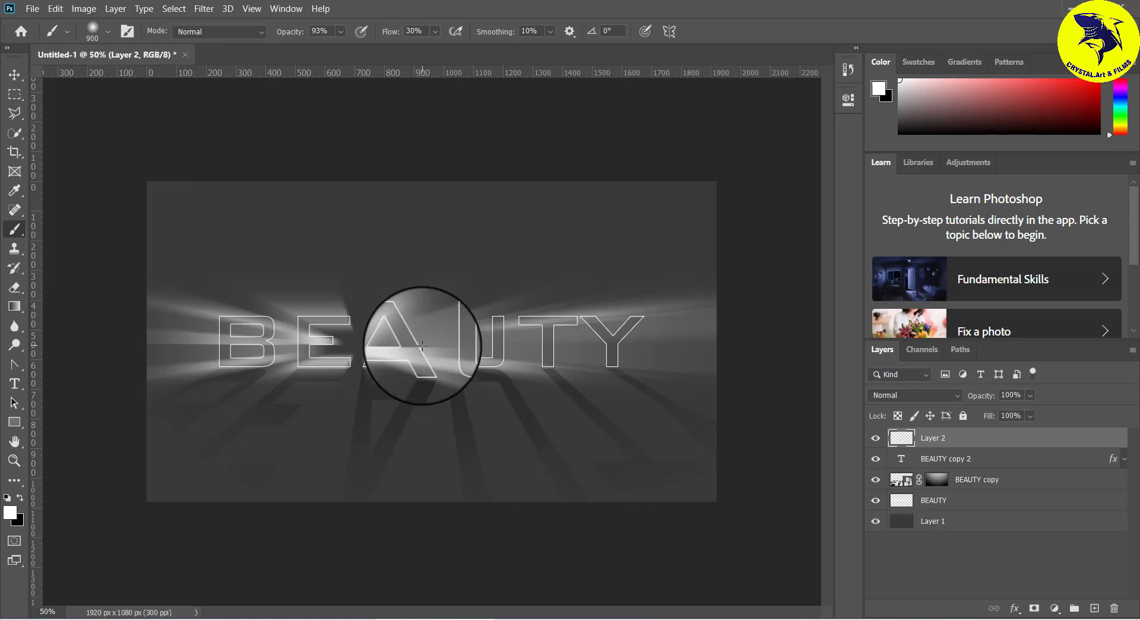
{"action": "left_click", "coordinate": [421, 345]}
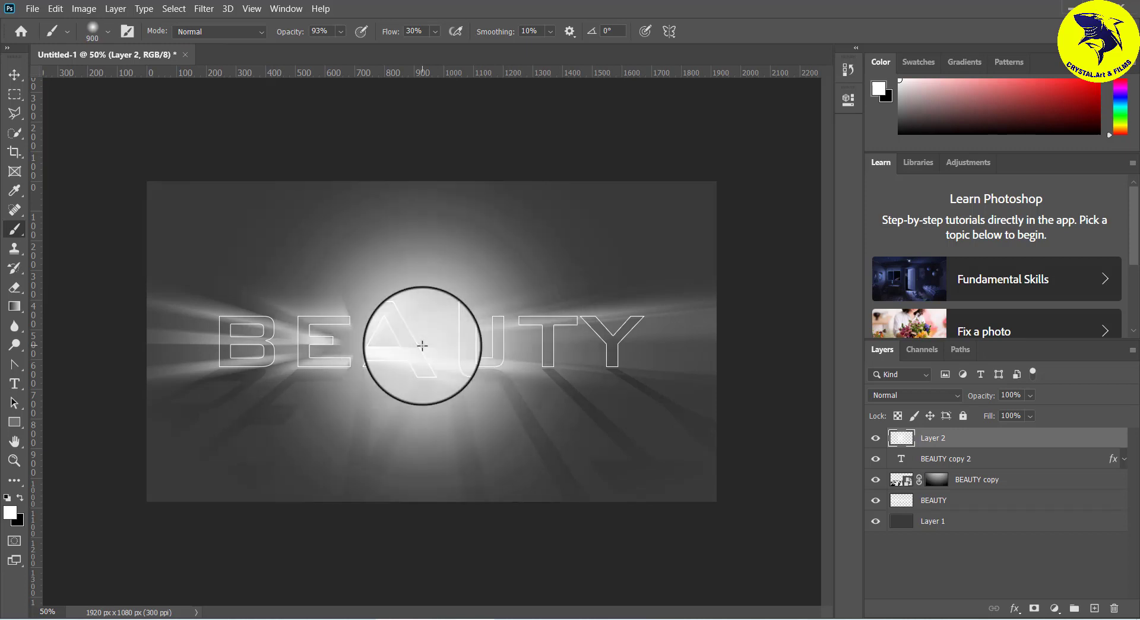
Step: Move Layer 2 below BEAUTY copy and apply a 3.7 px Gaussian Blur to it
{"action": "left_click_drag", "start_coordinate": [1025, 440], "coordinate": [1001, 487]}
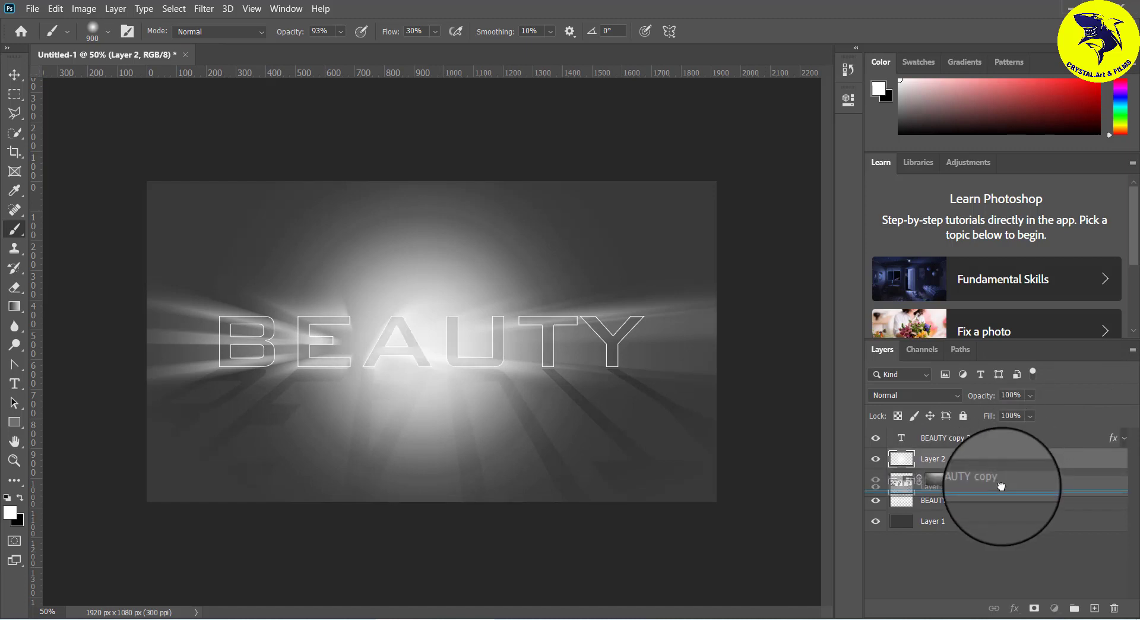
{"action": "left_click", "coordinate": [15, 74]}
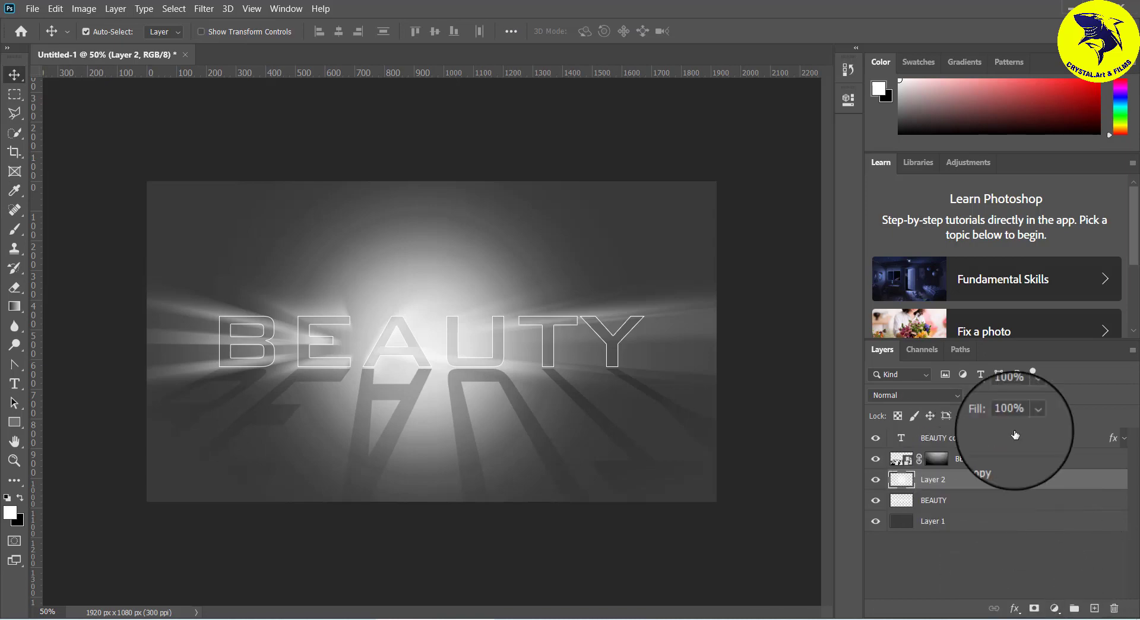
{"action": "left_click", "coordinate": [202, 8]}
{"action": "mouse_move", "coordinate": [267, 166]}
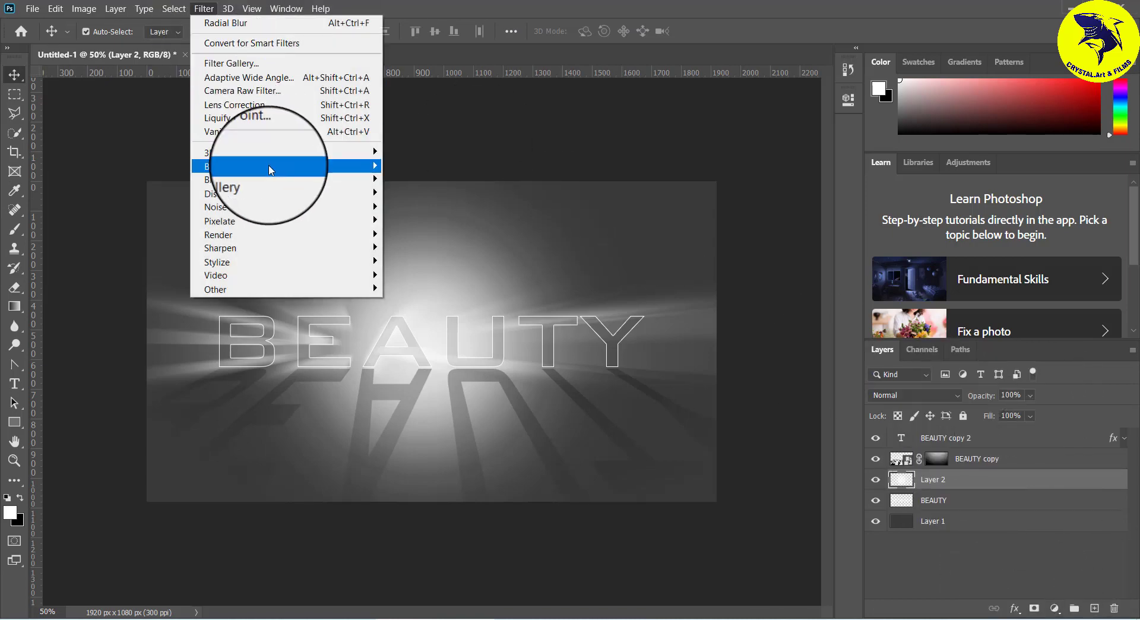
{"action": "left_click", "coordinate": [421, 221]}
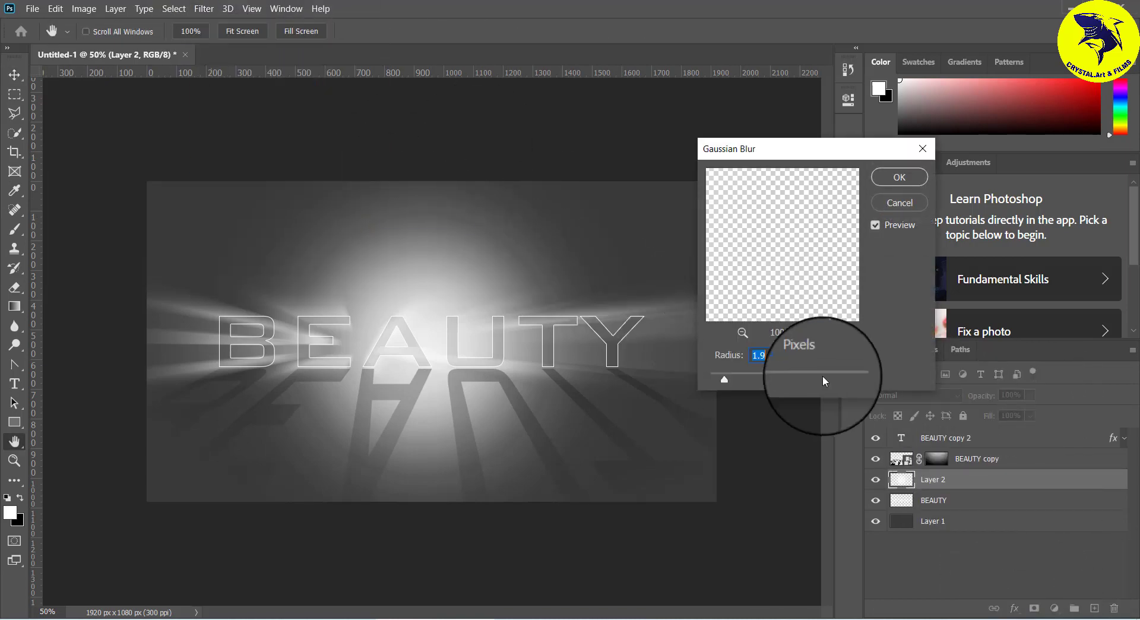
{"action": "left_click_drag", "start_coordinate": [725, 382], "coordinate": [738, 379]}
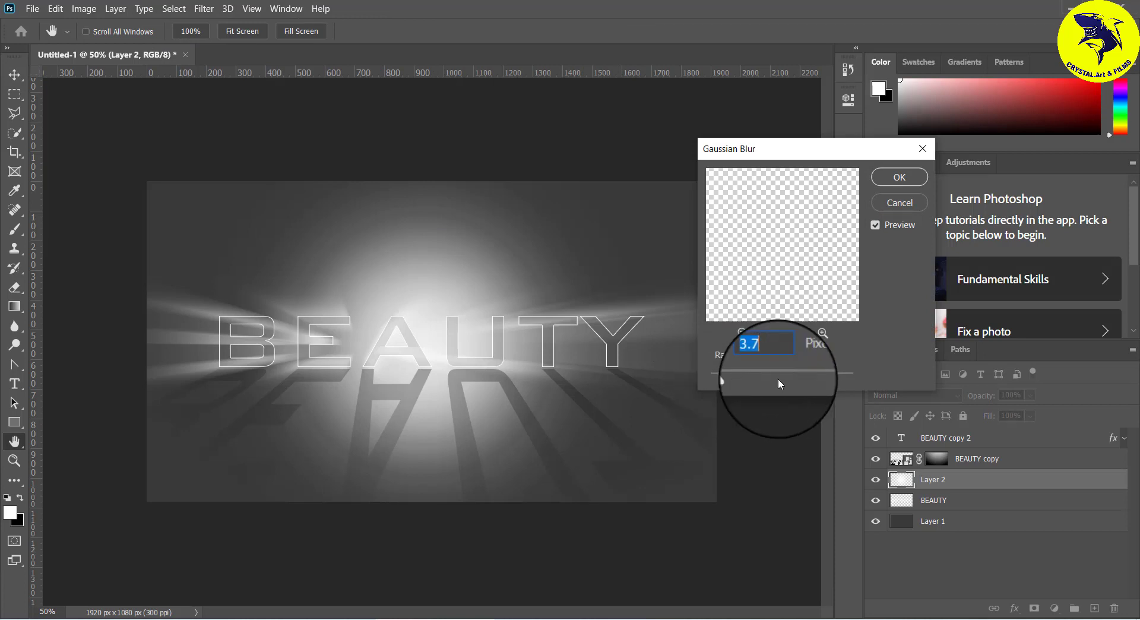
{"action": "left_click", "coordinate": [903, 182]}
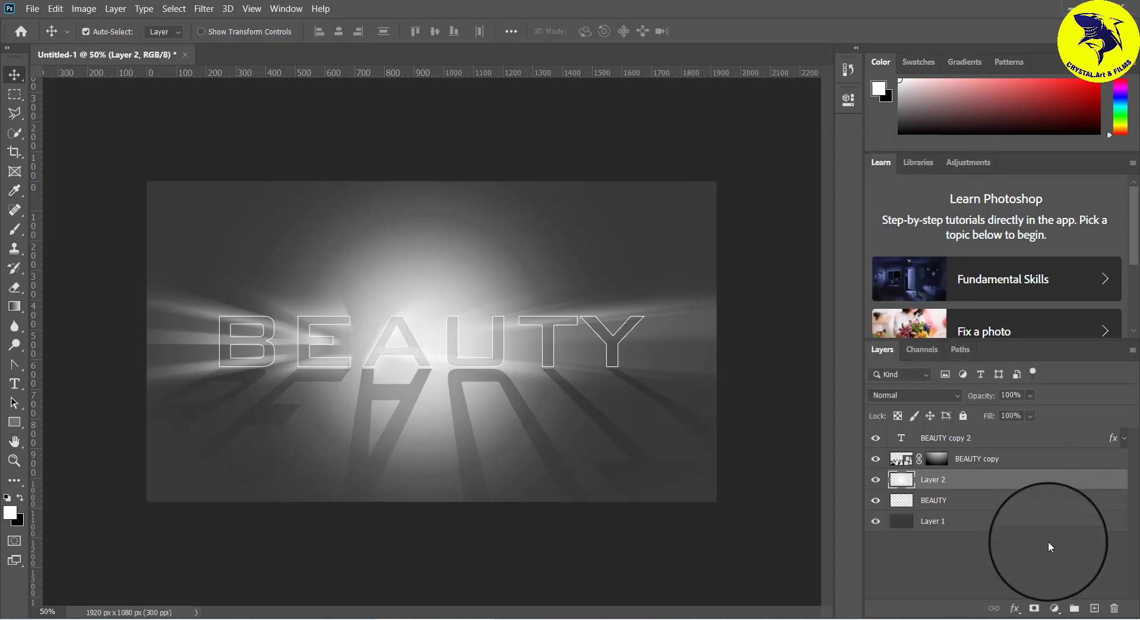